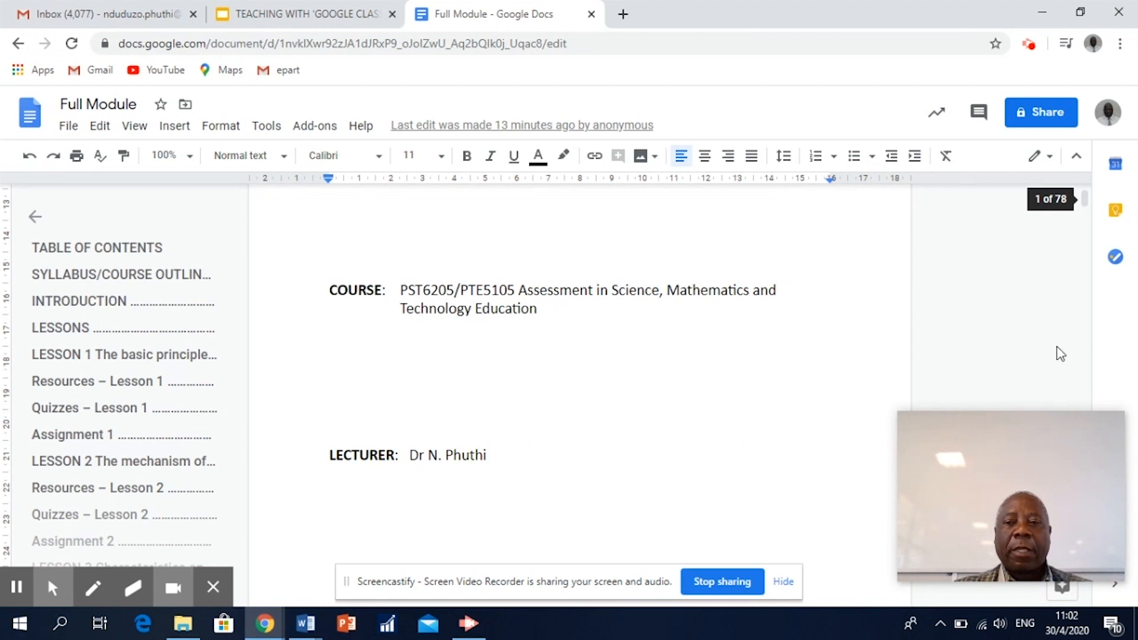
Examine the table of contents of the Full Module document, from the syllabus outline through the lesson entries.
{"action": "scroll", "coordinate": [1087, 338], "scroll_direction": "down", "scroll_amount": 6}
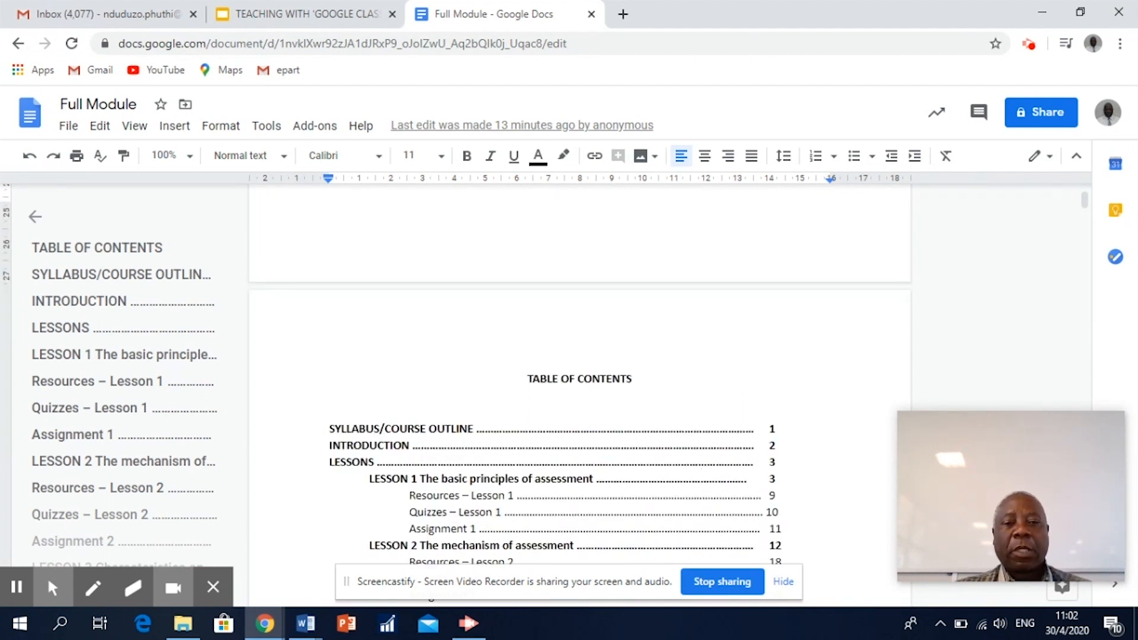
{"action": "scroll", "coordinate": [580, 379], "scroll_direction": "down", "scroll_amount": 1}
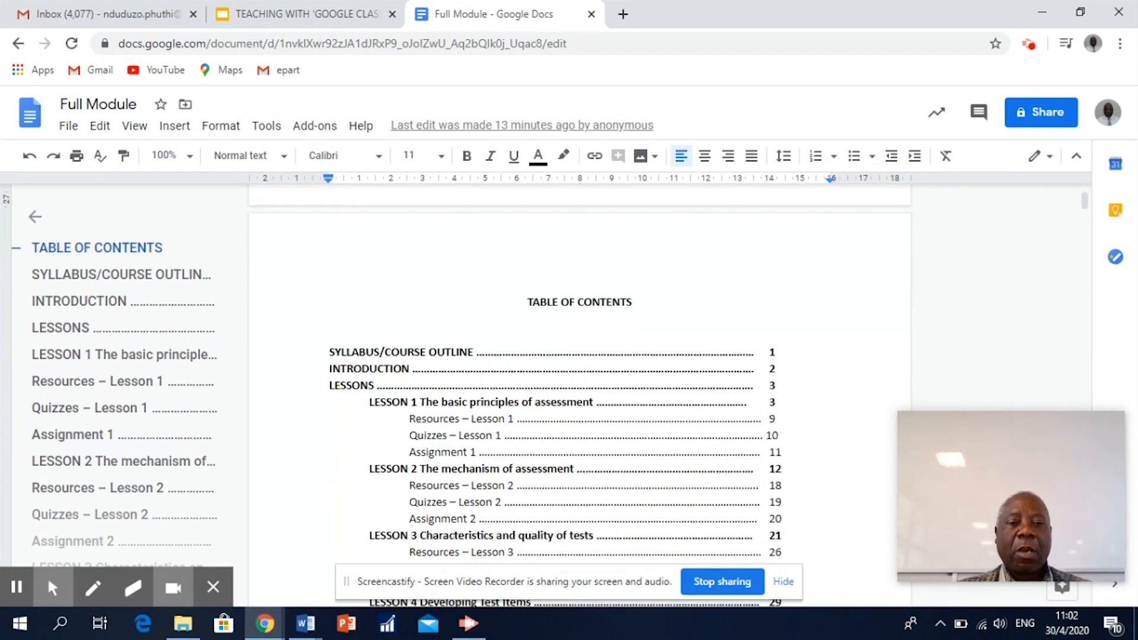
{"action": "scroll", "coordinate": [580, 391], "scroll_direction": "down", "scroll_amount": 1}
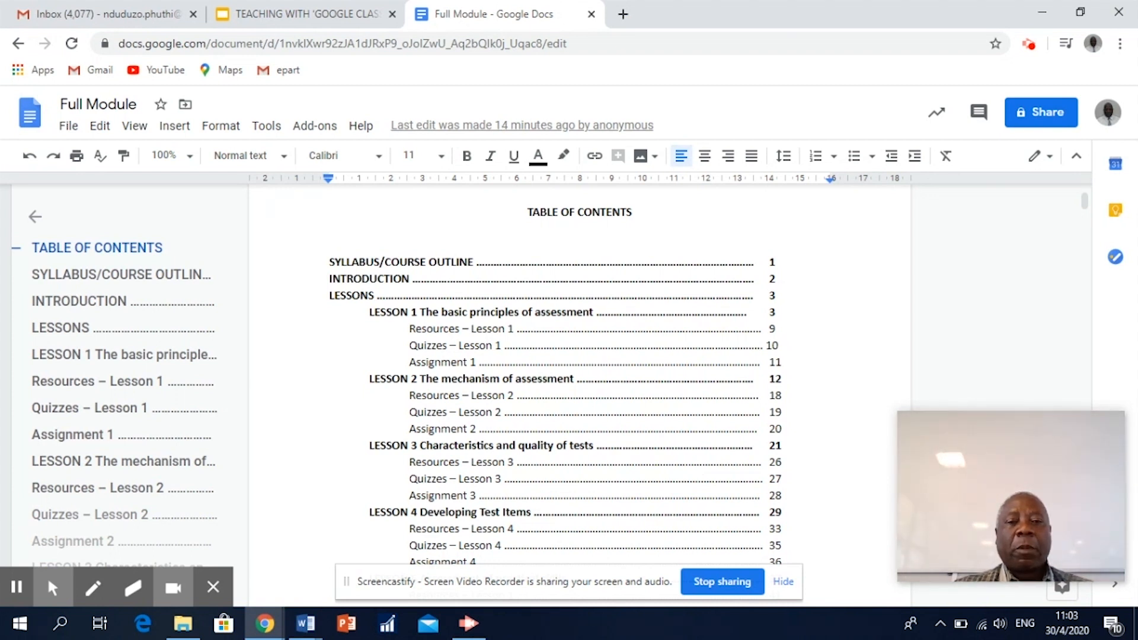
{"action": "scroll", "coordinate": [579, 379], "scroll_direction": "down", "scroll_amount": 2}
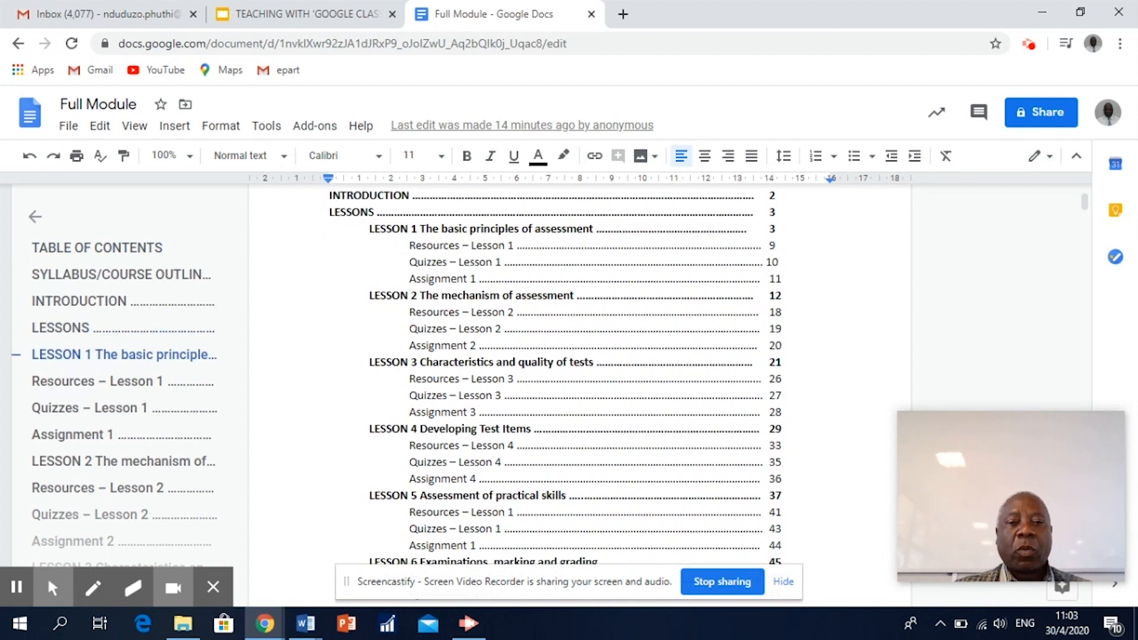
{"action": "scroll", "coordinate": [579, 379], "scroll_direction": "down", "scroll_amount": 2}
{"action": "scroll", "coordinate": [579, 379], "scroll_direction": "down", "scroll_amount": 2}
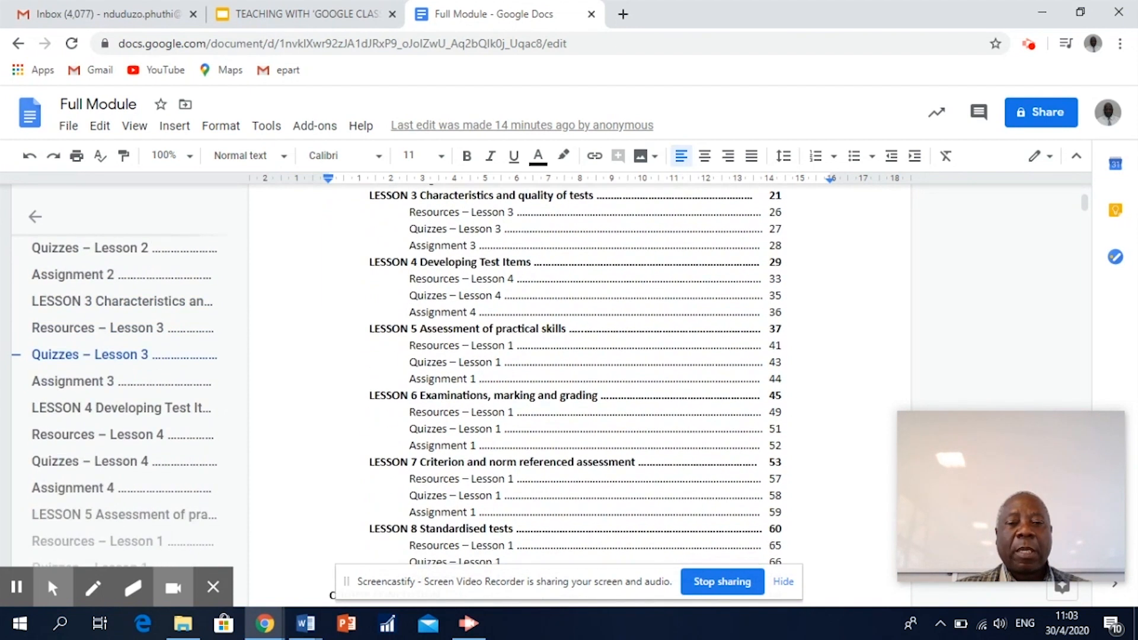
{"action": "scroll", "coordinate": [579, 379], "scroll_direction": "down", "scroll_amount": 2}
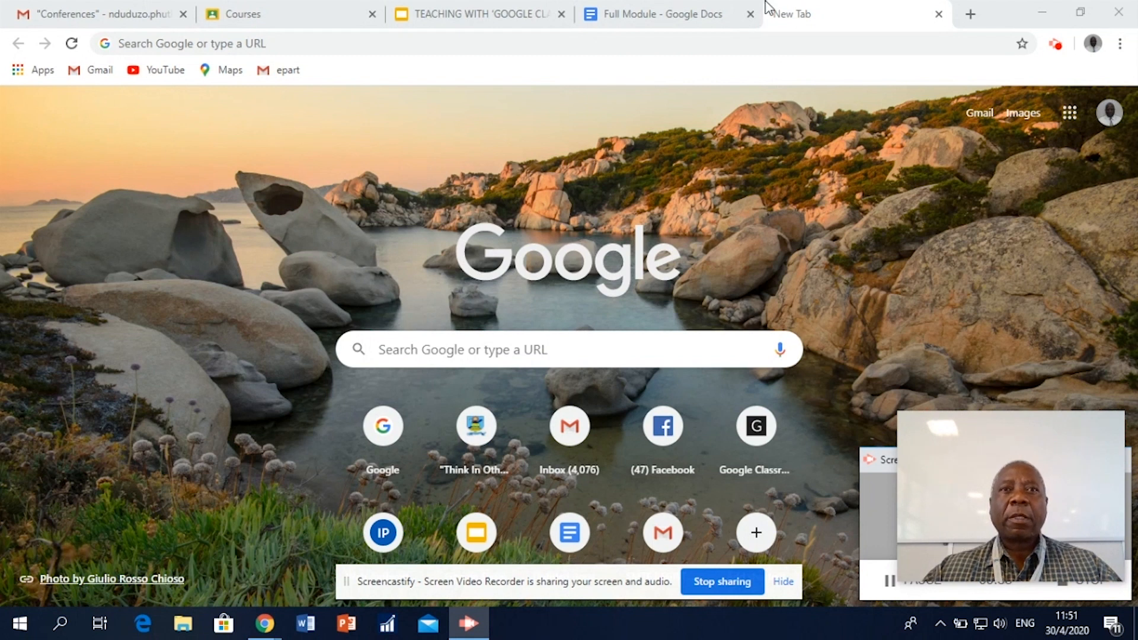
Switch to Gmail, show the available Google apps, and go to the Google Classroom course list.
{"action": "left_click", "coordinate": [108, 21]}
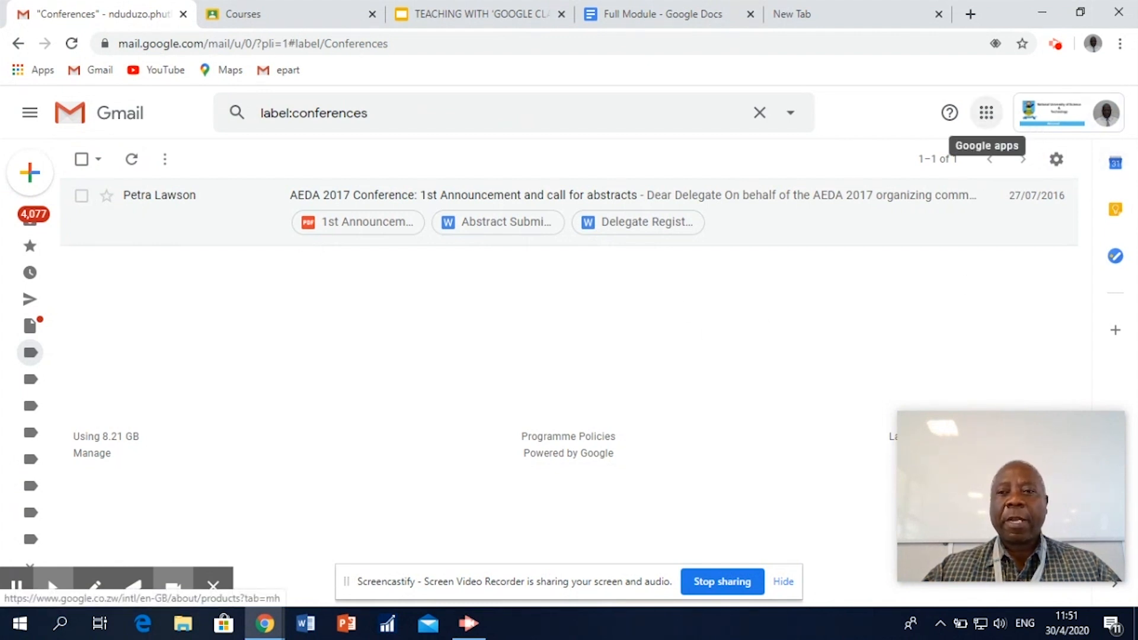
{"action": "left_click", "coordinate": [987, 118]}
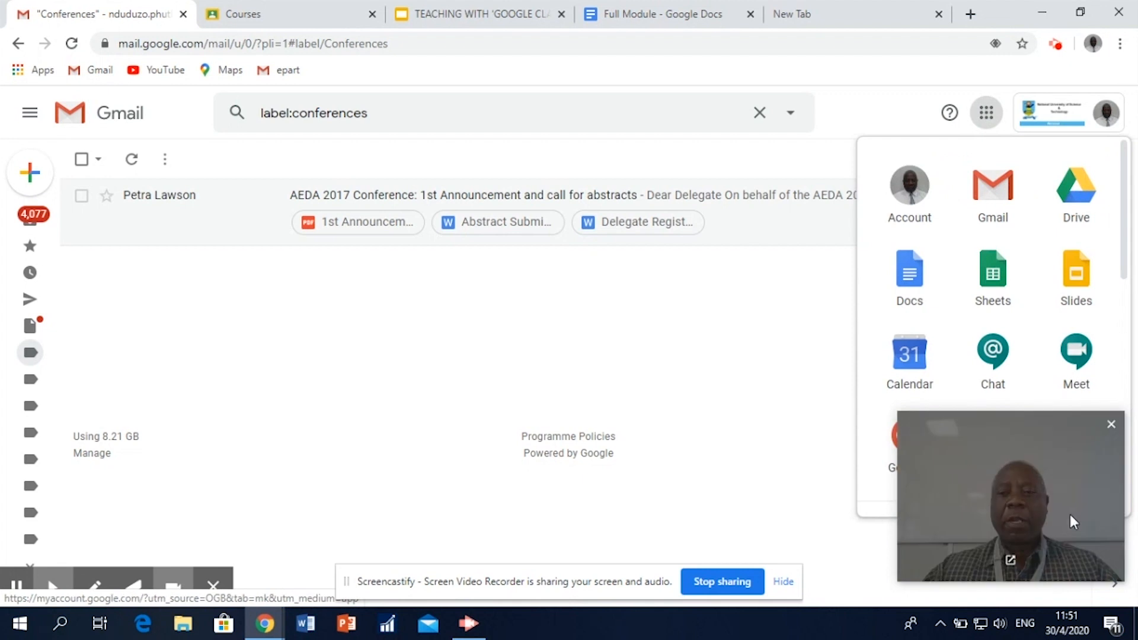
{"action": "left_click", "coordinate": [381, 18]}
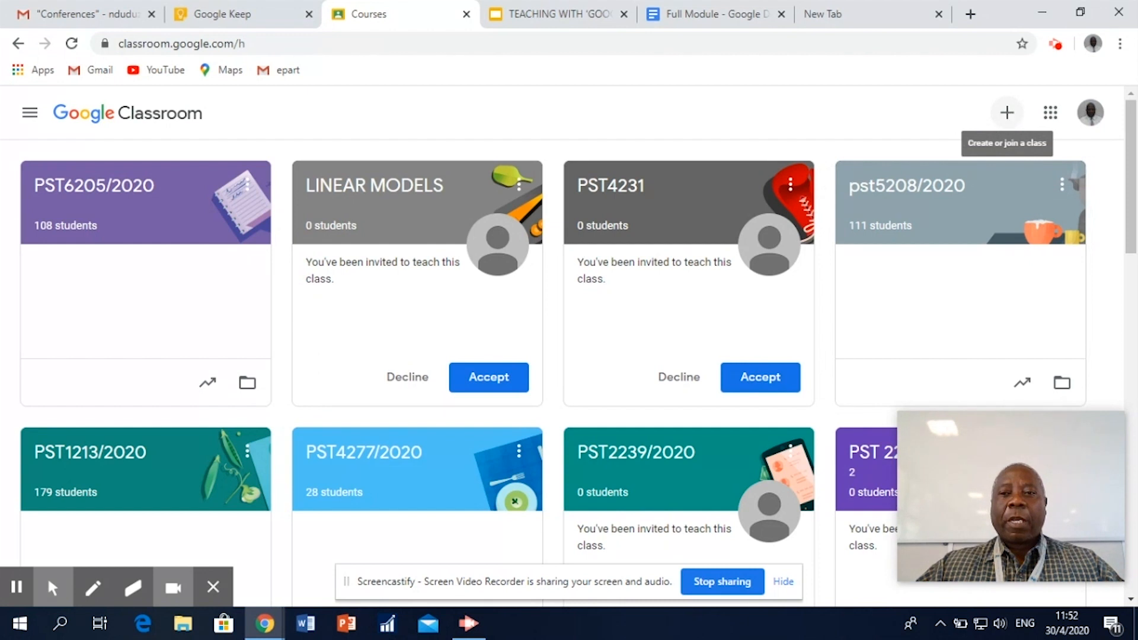
Create a new class named PST1234/2020 with the subject Linear assessment.
{"action": "left_click", "coordinate": [1006, 116]}
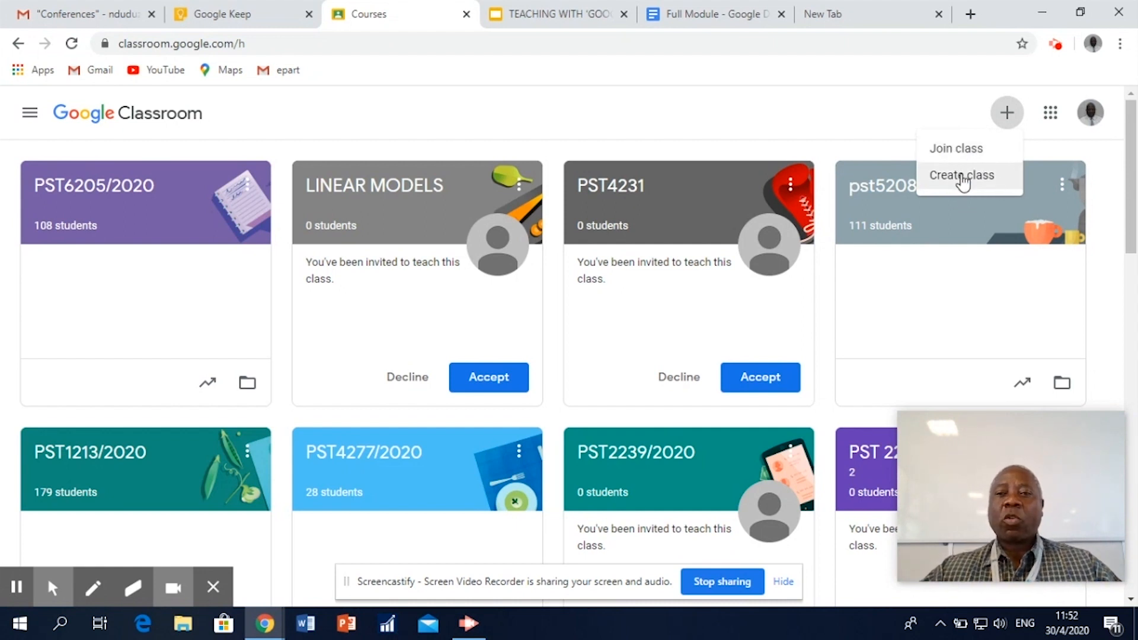
{"action": "left_click", "coordinate": [942, 177]}
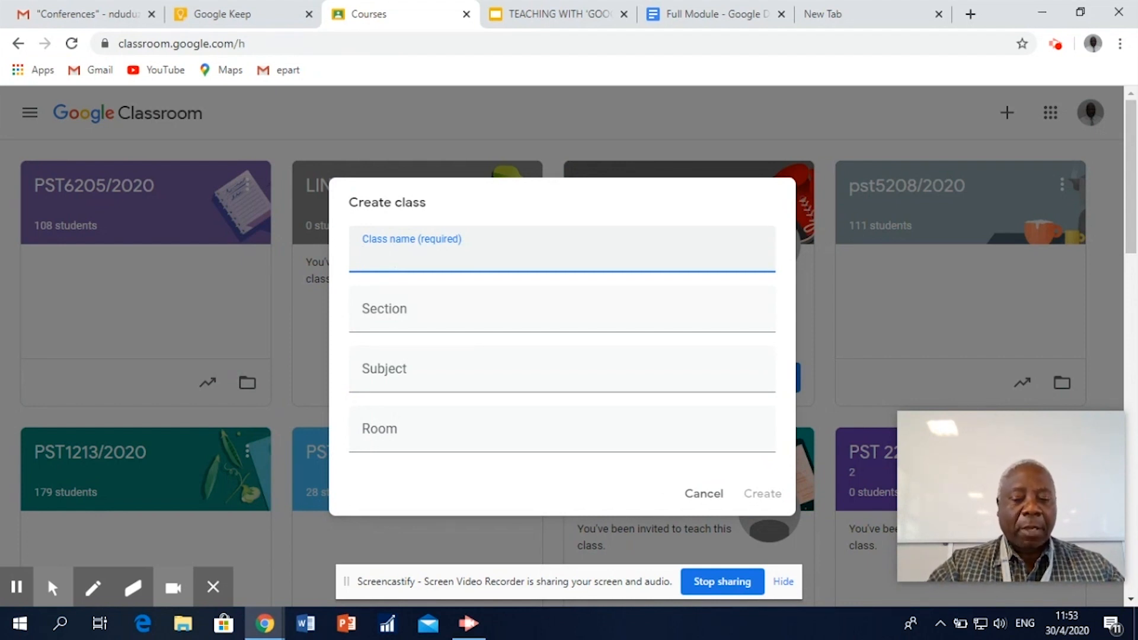
{"action": "type", "text": "PST"}
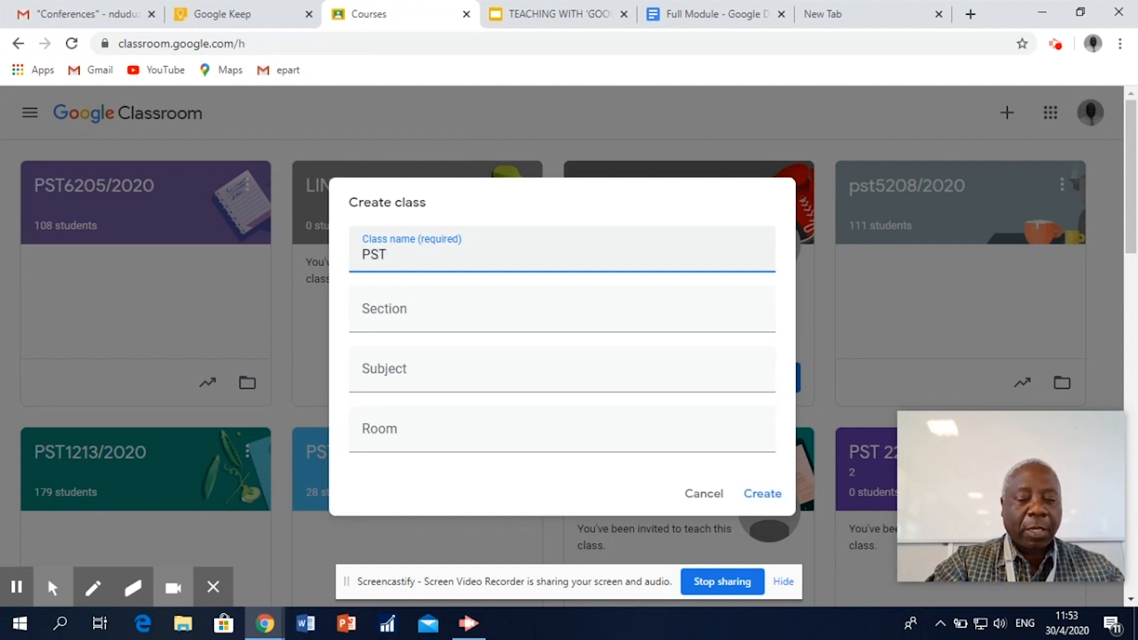
{"action": "type", "text": "1234"}
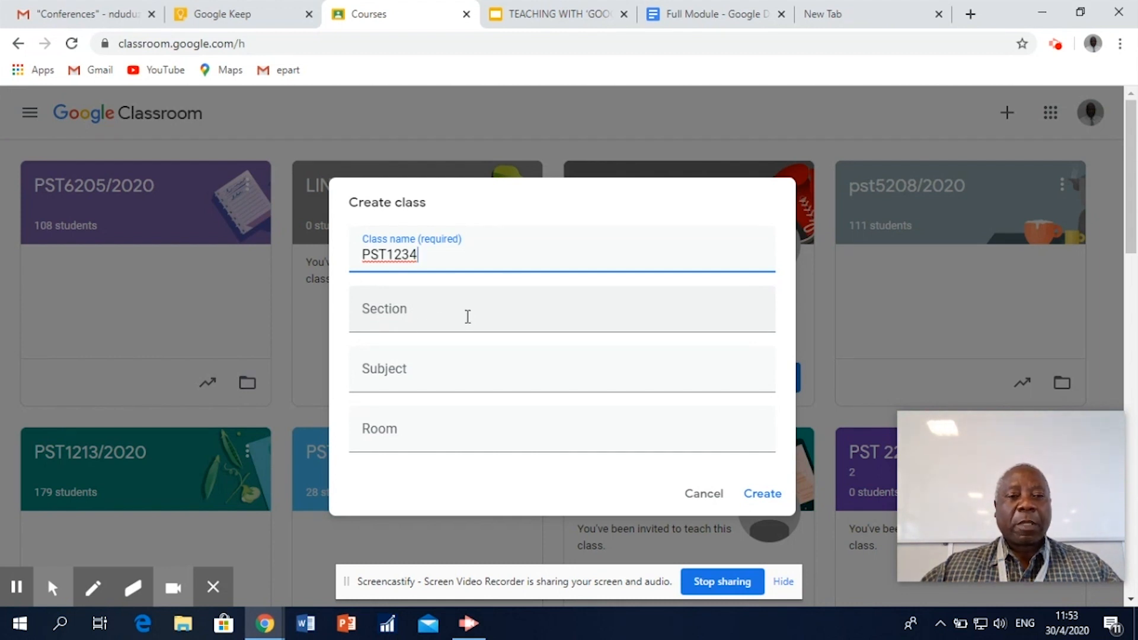
{"action": "left_click", "coordinate": [414, 374]}
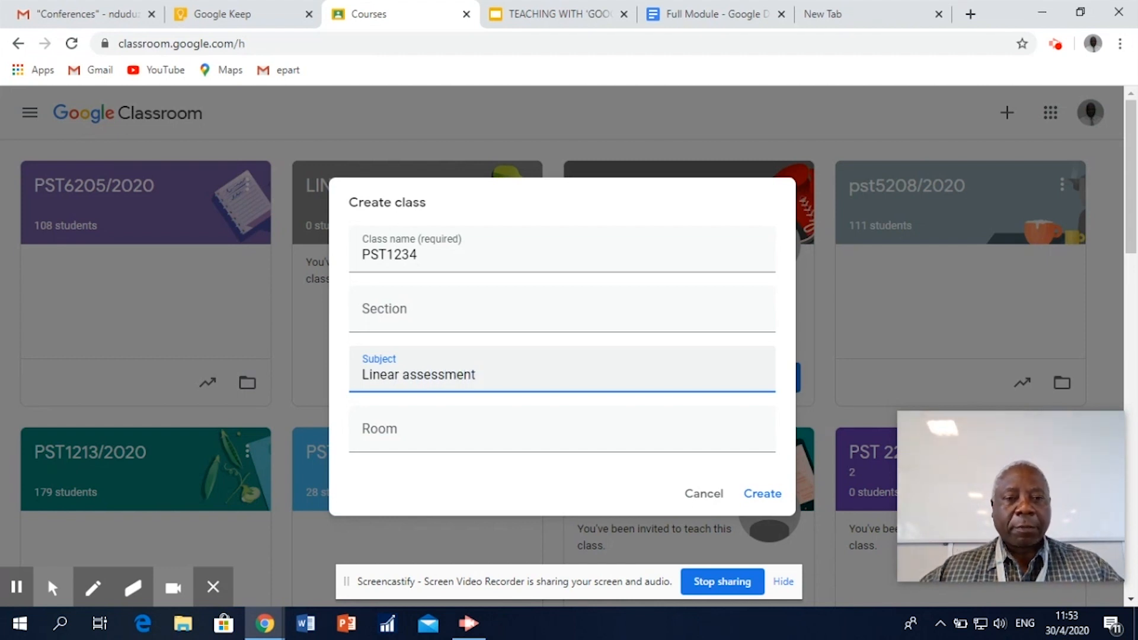
{"action": "left_click", "coordinate": [424, 260]}
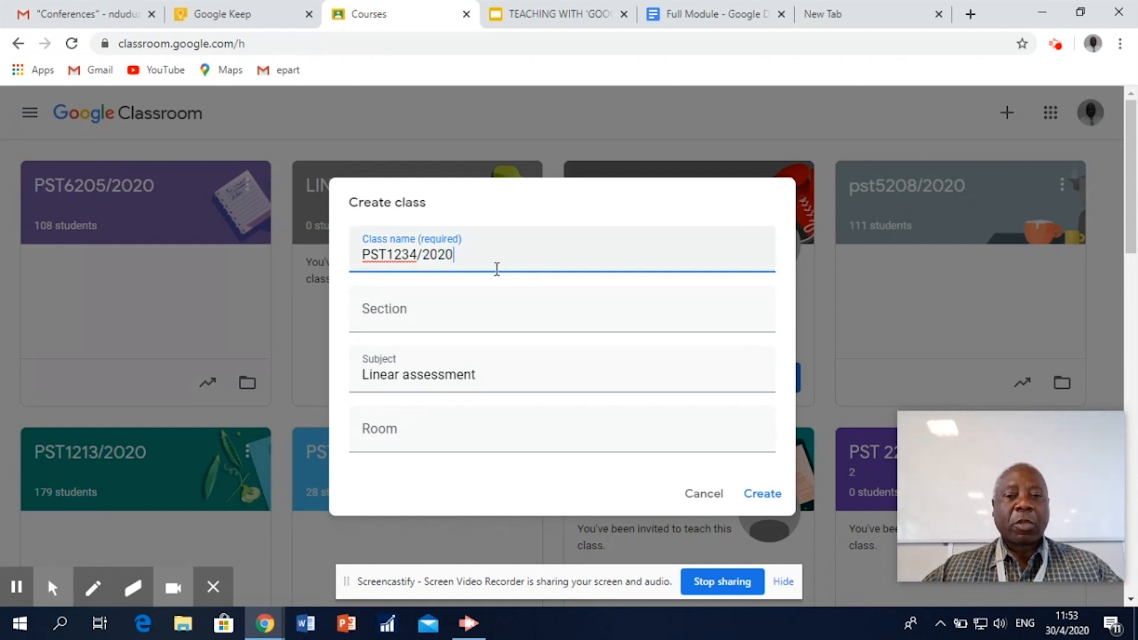
{"action": "left_click", "coordinate": [761, 497]}
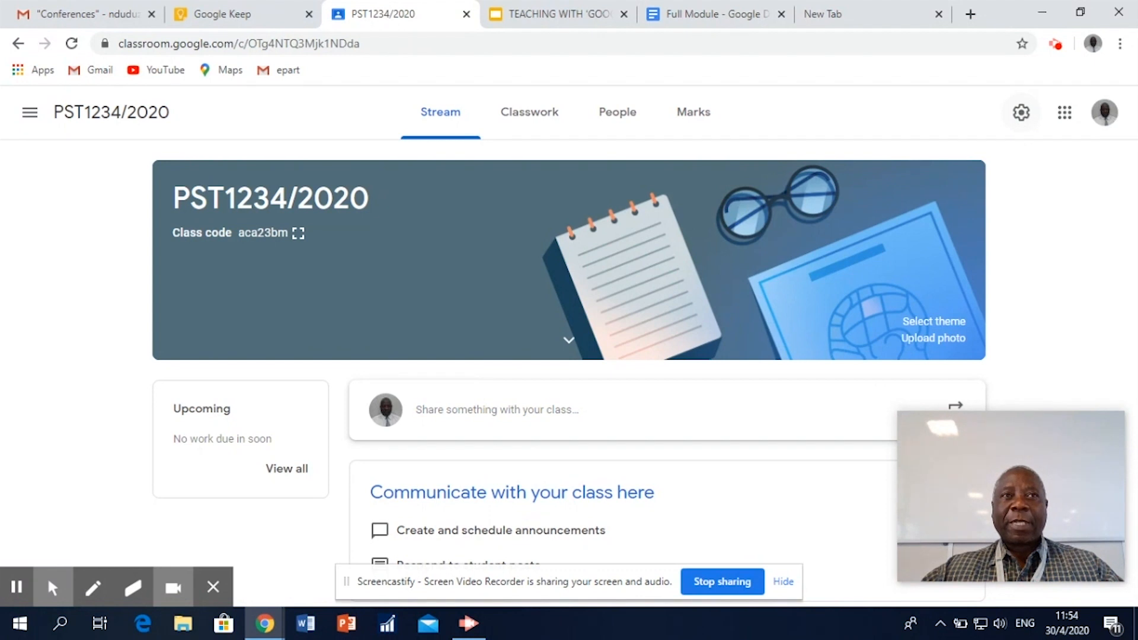
In the class settings, set the stream to "Only teachers can post or comment" and view the notification choices for classwork on the stream.
{"action": "left_click", "coordinate": [1021, 110]}
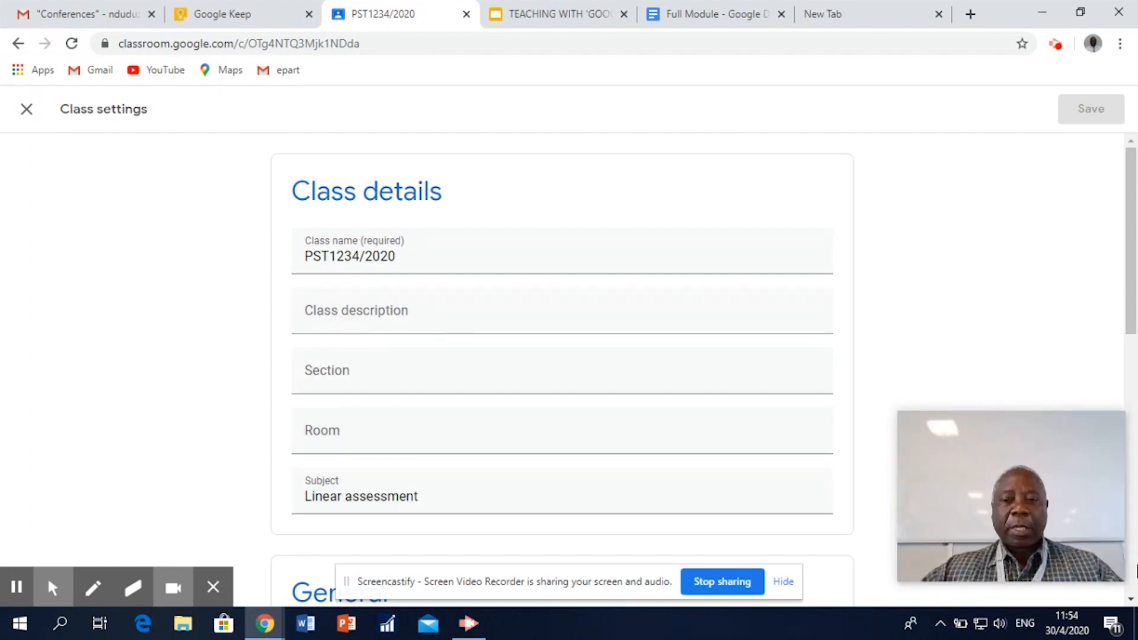
{"action": "scroll", "coordinate": [1136, 572], "scroll_direction": "down", "scroll_amount": 5}
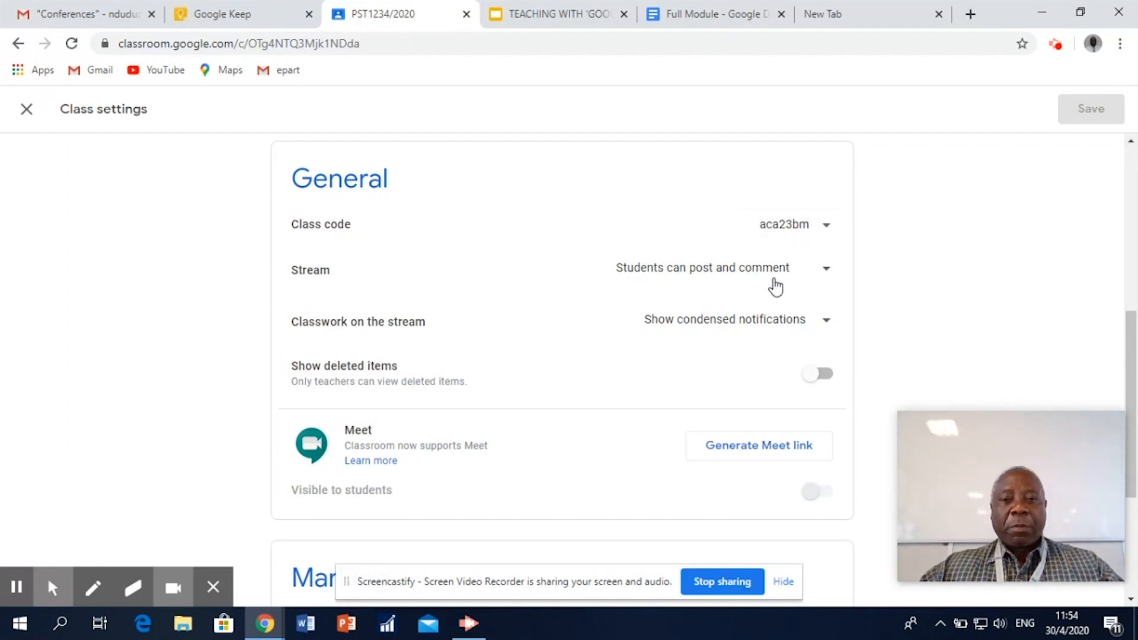
{"action": "left_click", "coordinate": [826, 277]}
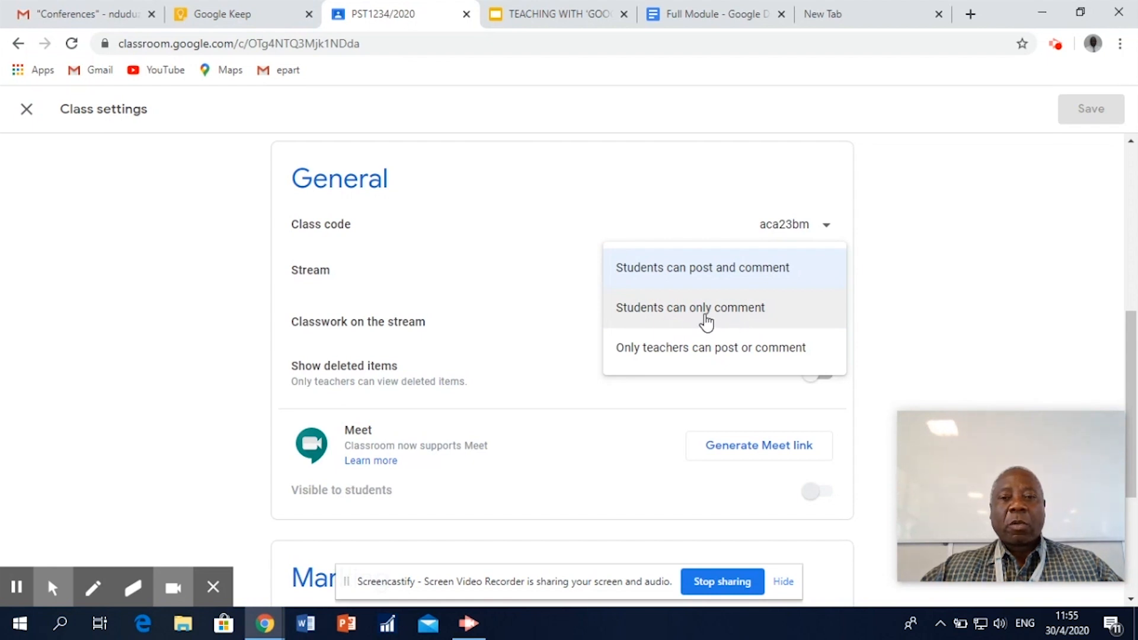
{"action": "left_click", "coordinate": [686, 354]}
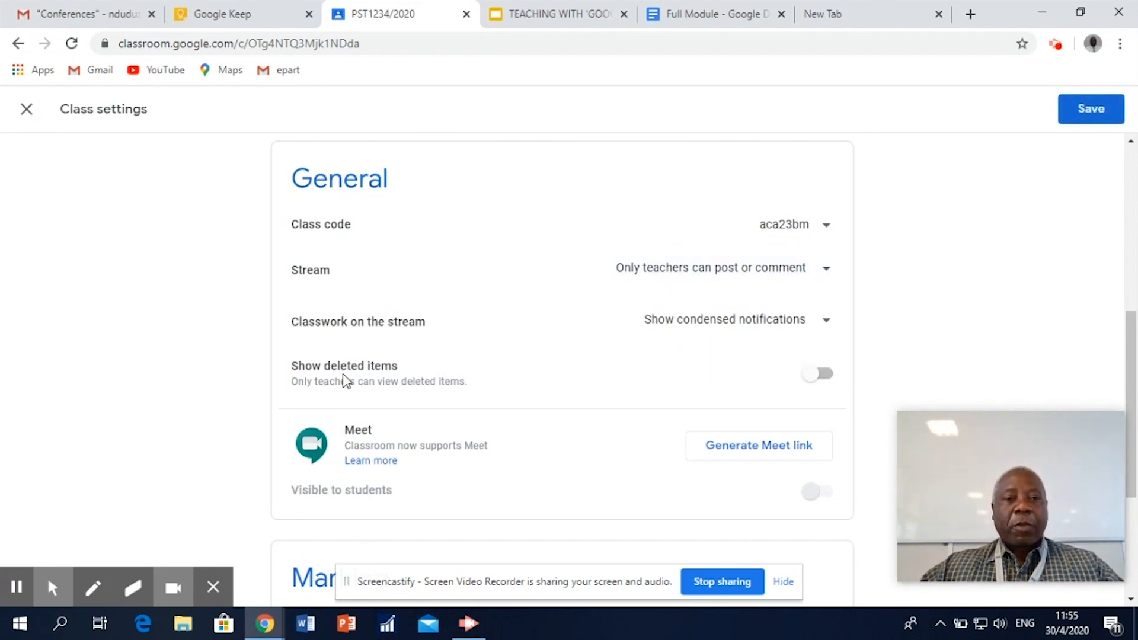
{"action": "left_click", "coordinate": [827, 324]}
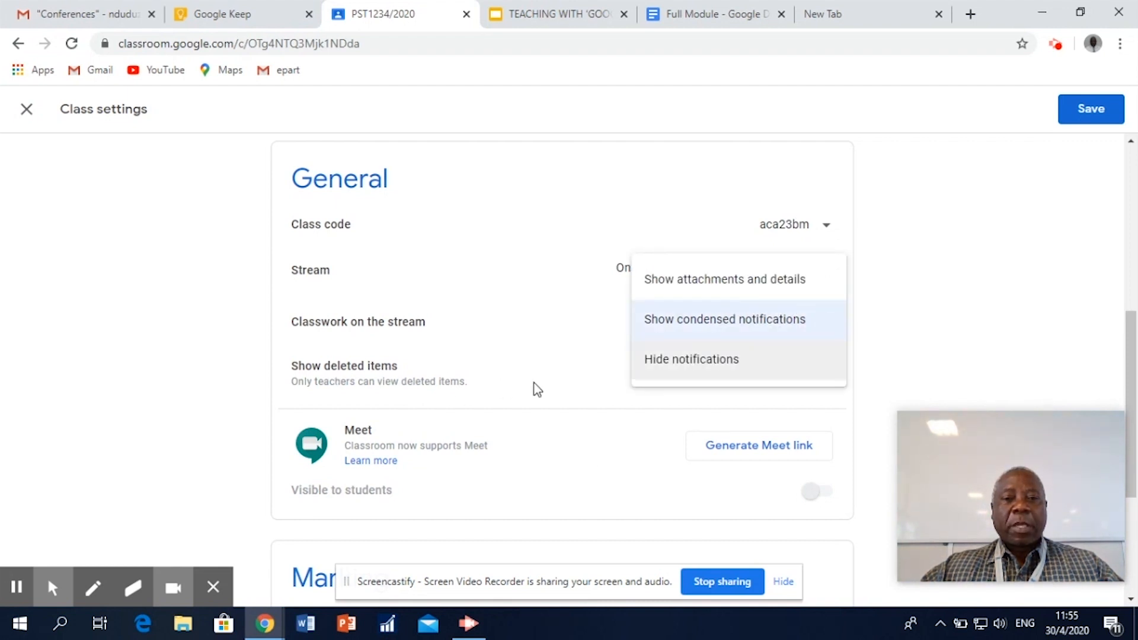
{"action": "left_click", "coordinate": [553, 396]}
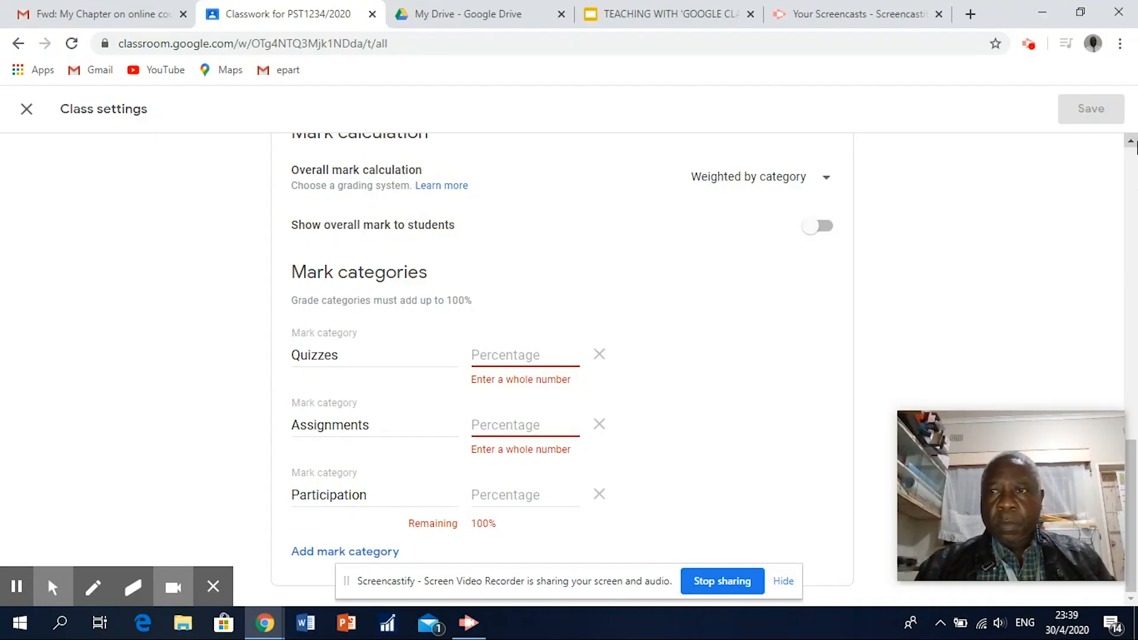
In the marking settings, choose "Weighted by category" for the overall mark calculation and enable showing the overall mark to students.
{"action": "scroll", "coordinate": [1134, 148], "scroll_direction": "up", "scroll_amount": 2}
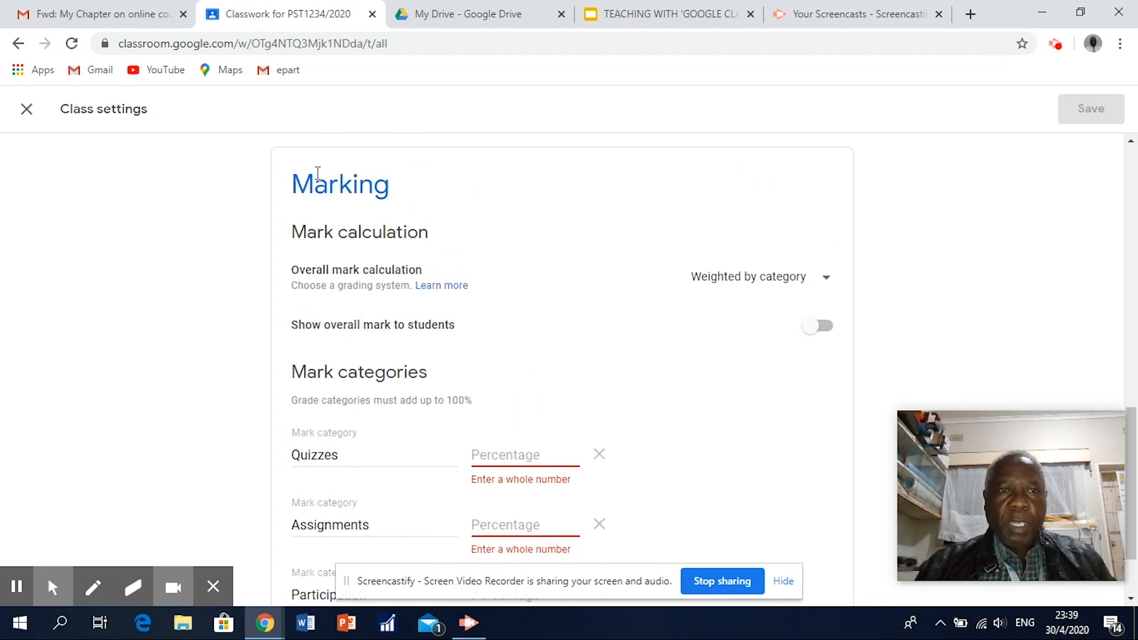
{"action": "left_click", "coordinate": [826, 281]}
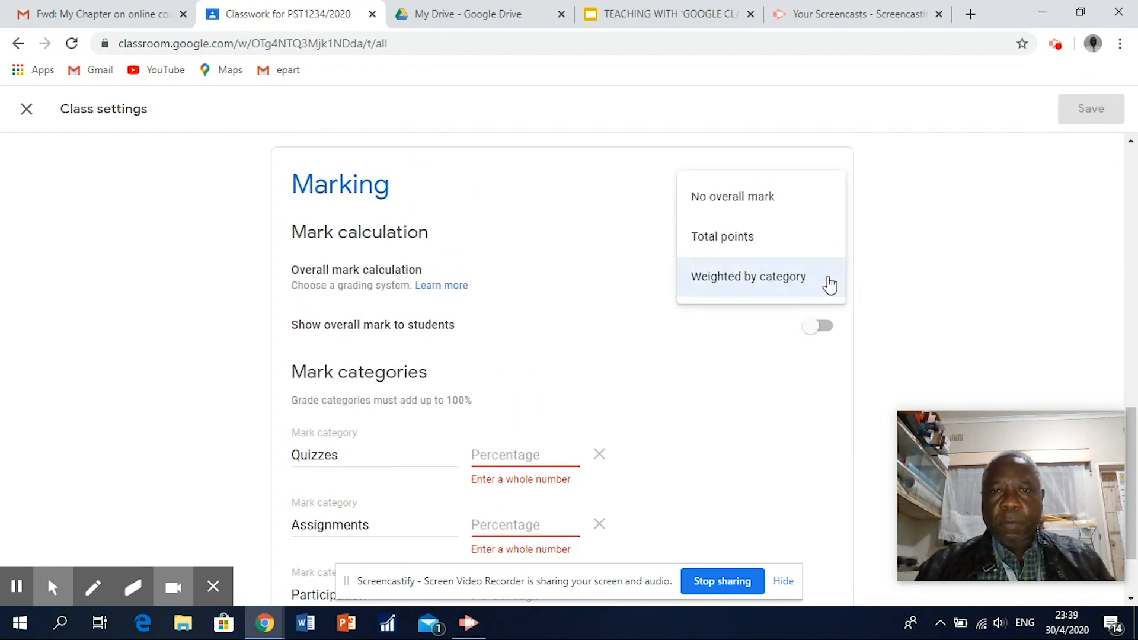
{"action": "left_click", "coordinate": [737, 279]}
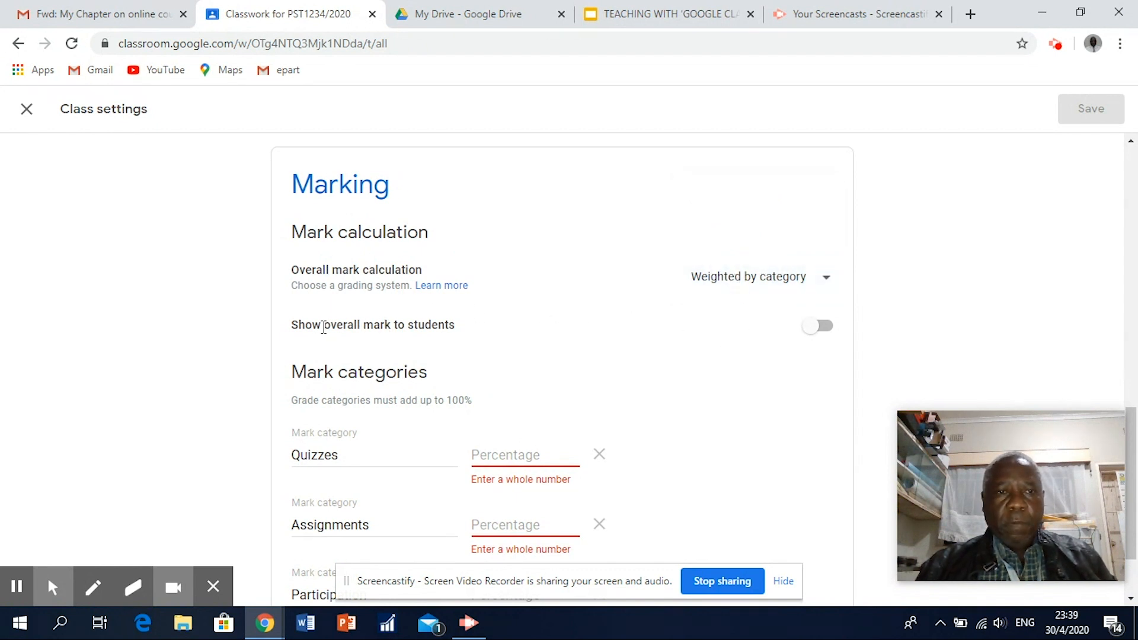
{"action": "left_click", "coordinate": [818, 330]}
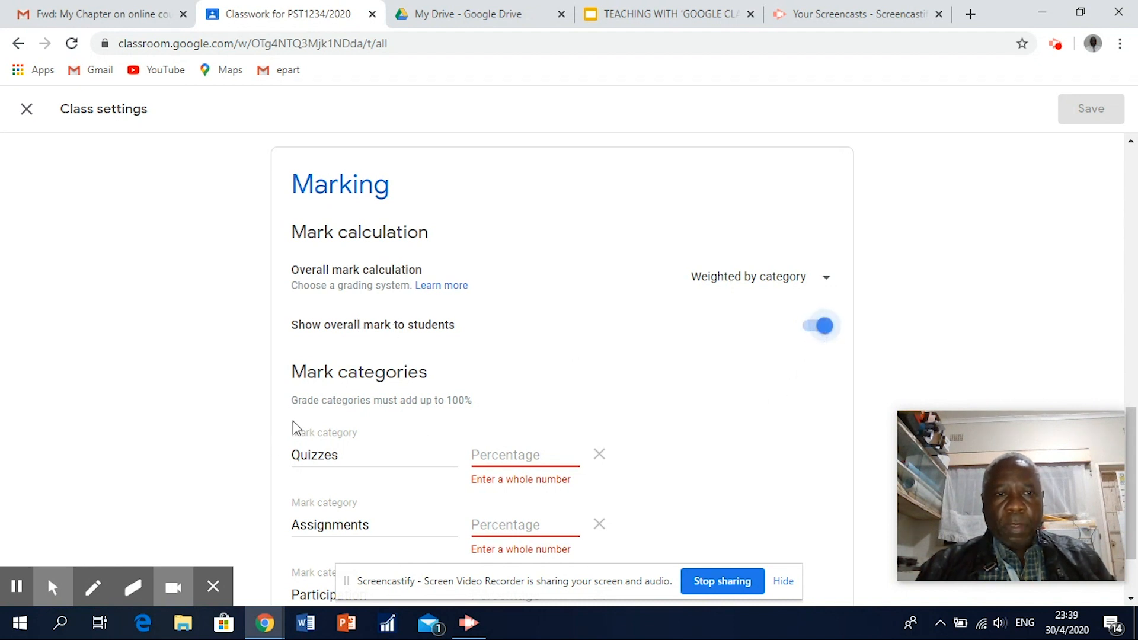
Weight the mark categories as Quizzes 10%, Assignments 80% and Participation 10%, and save the class settings.
{"action": "left_click", "coordinate": [1134, 600]}
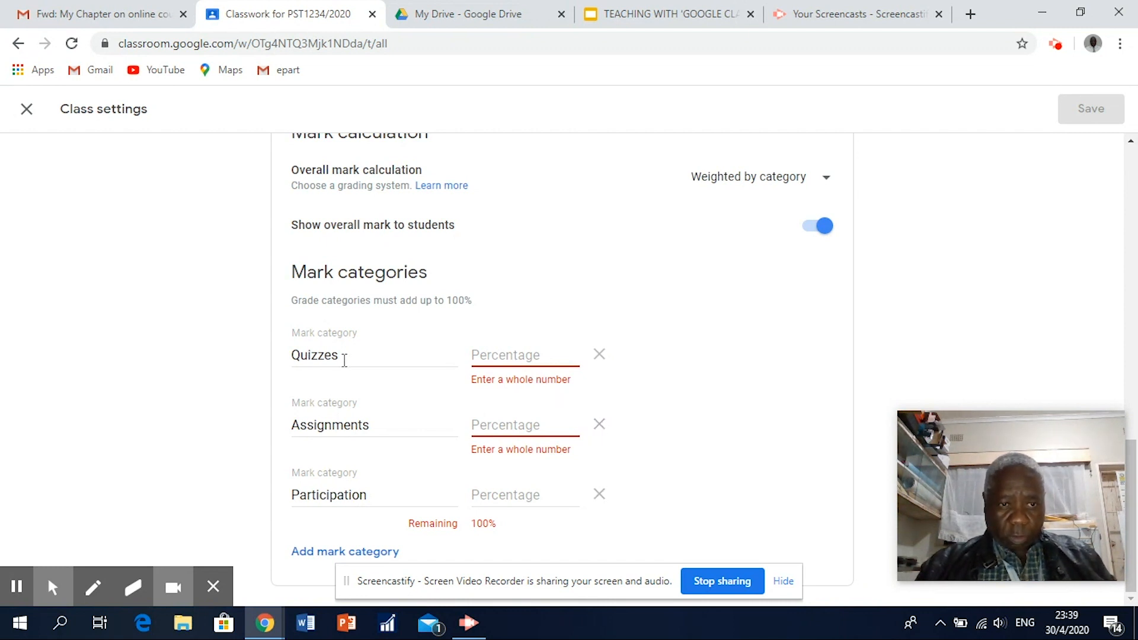
{"action": "left_click", "coordinate": [515, 353]}
{"action": "type", "text": "10"}
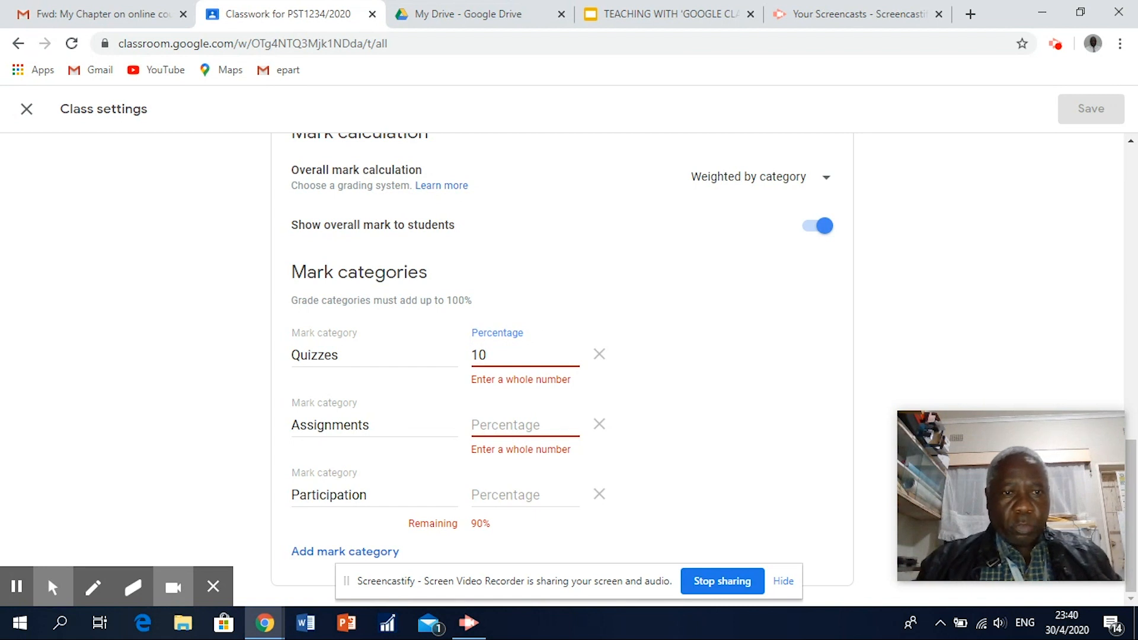
{"action": "left_click", "coordinate": [541, 420]}
{"action": "type", "text": "80"}
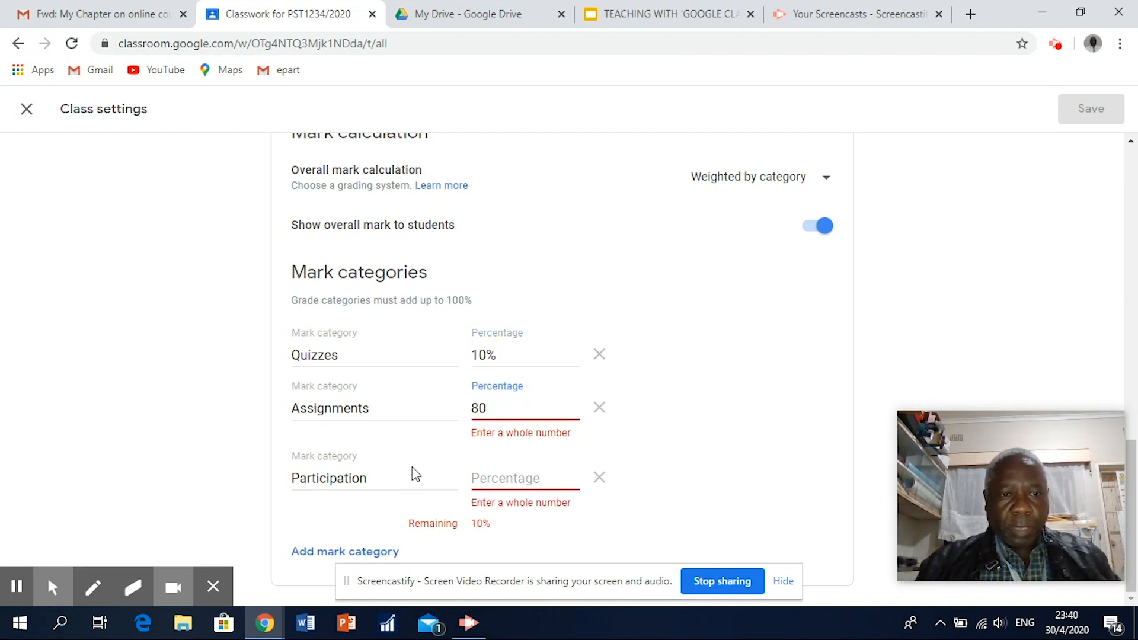
{"action": "left_click", "coordinate": [507, 478]}
{"action": "type", "text": "10"}
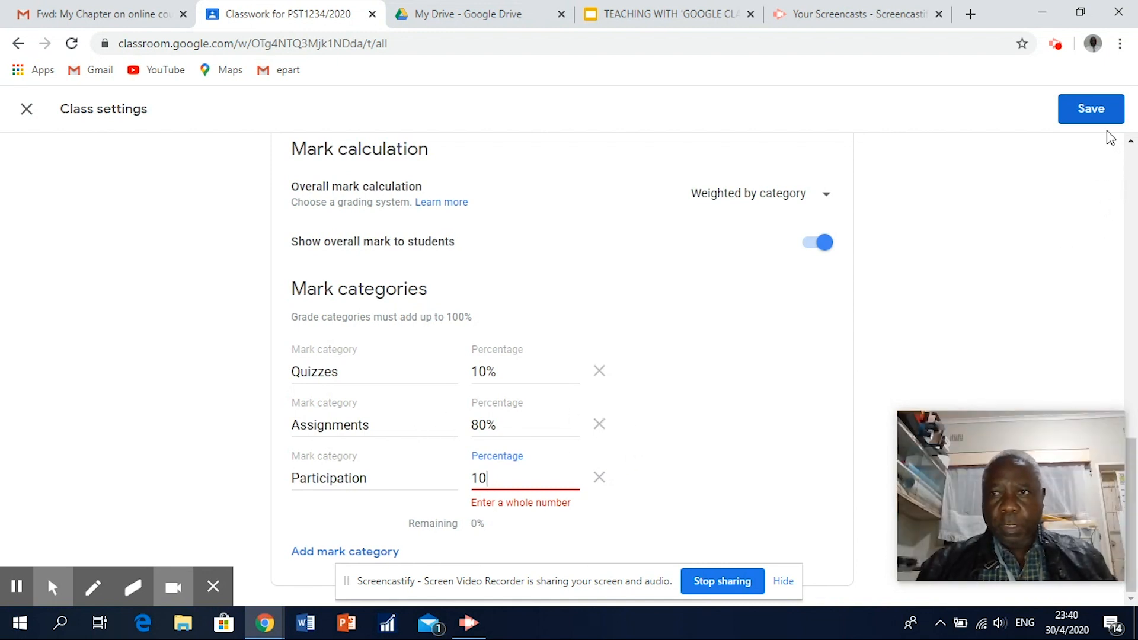
{"action": "left_click", "coordinate": [1093, 107]}
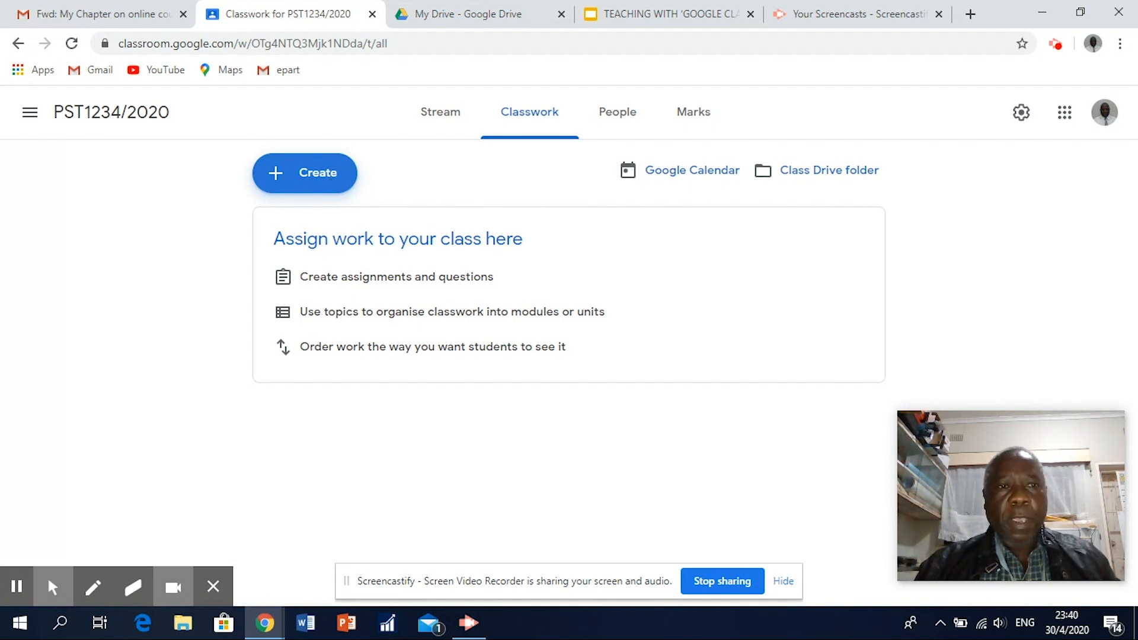
Post a classwork material titled Course Outline with the device file "PST6205 Course outline" from the MODULE folder attached.
{"action": "left_click", "coordinate": [337, 178]}
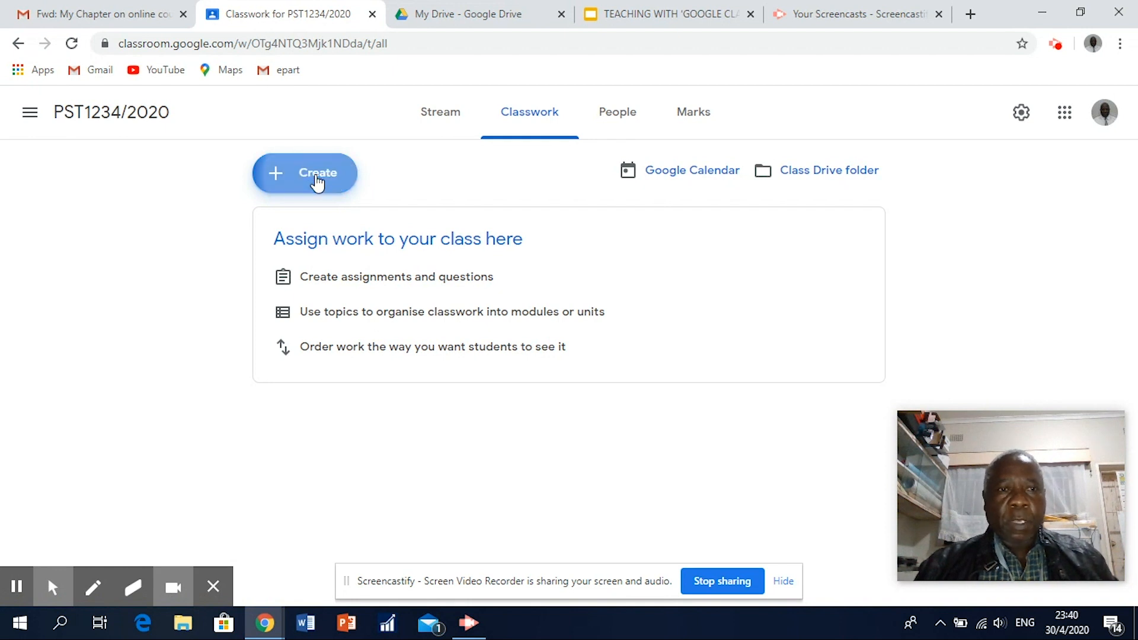
{"action": "left_click", "coordinate": [328, 299]}
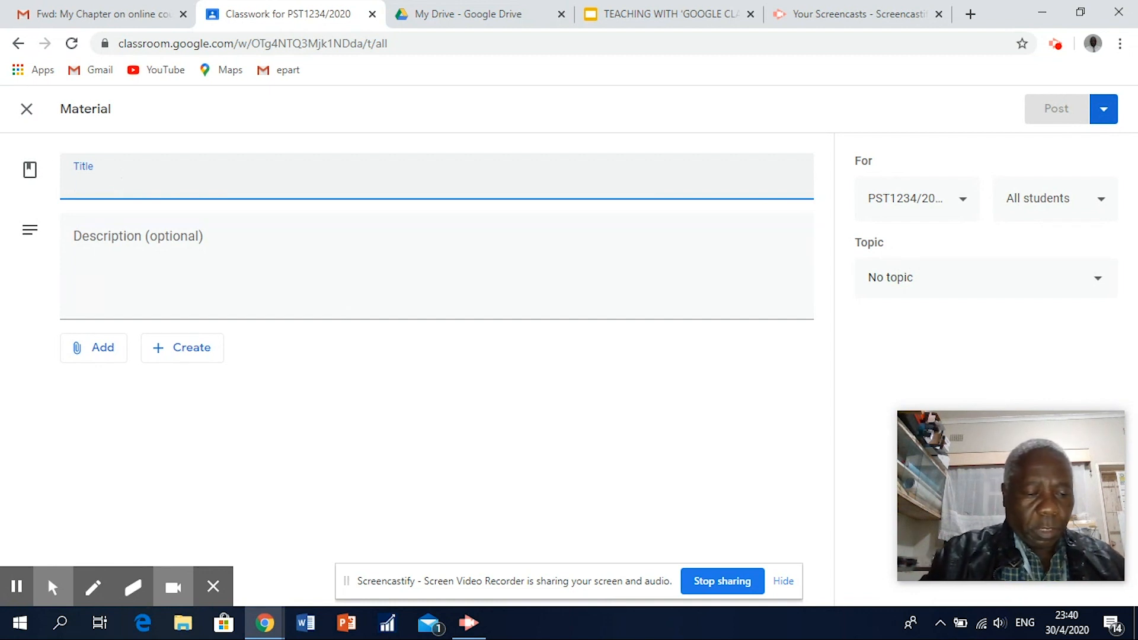
{"action": "type", "text": "Course Outline"}
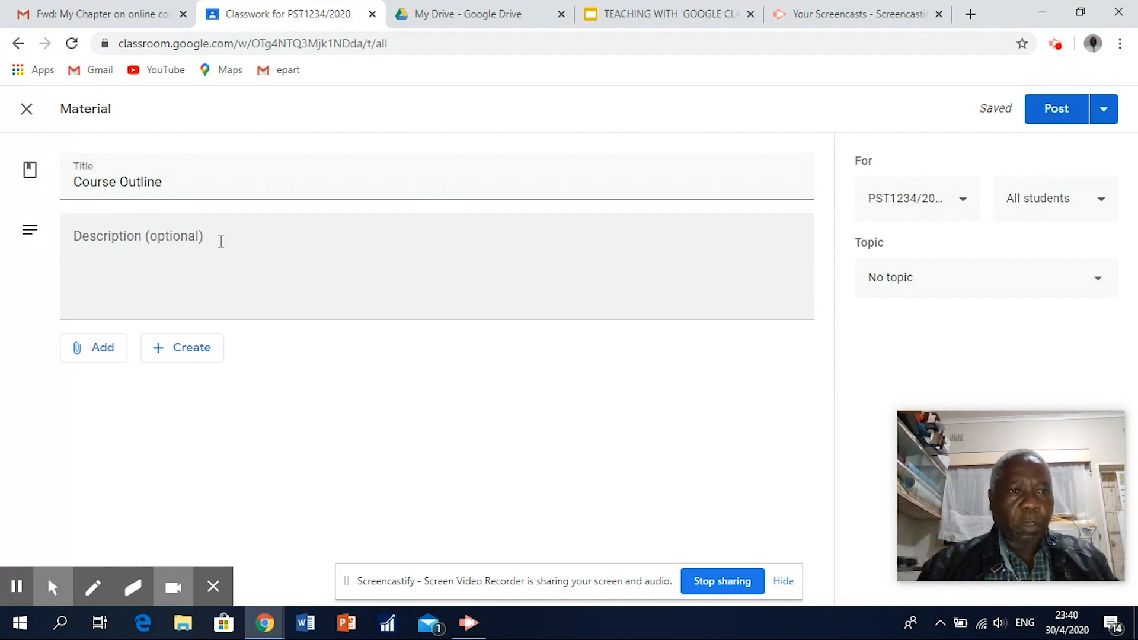
{"action": "left_click", "coordinate": [104, 350]}
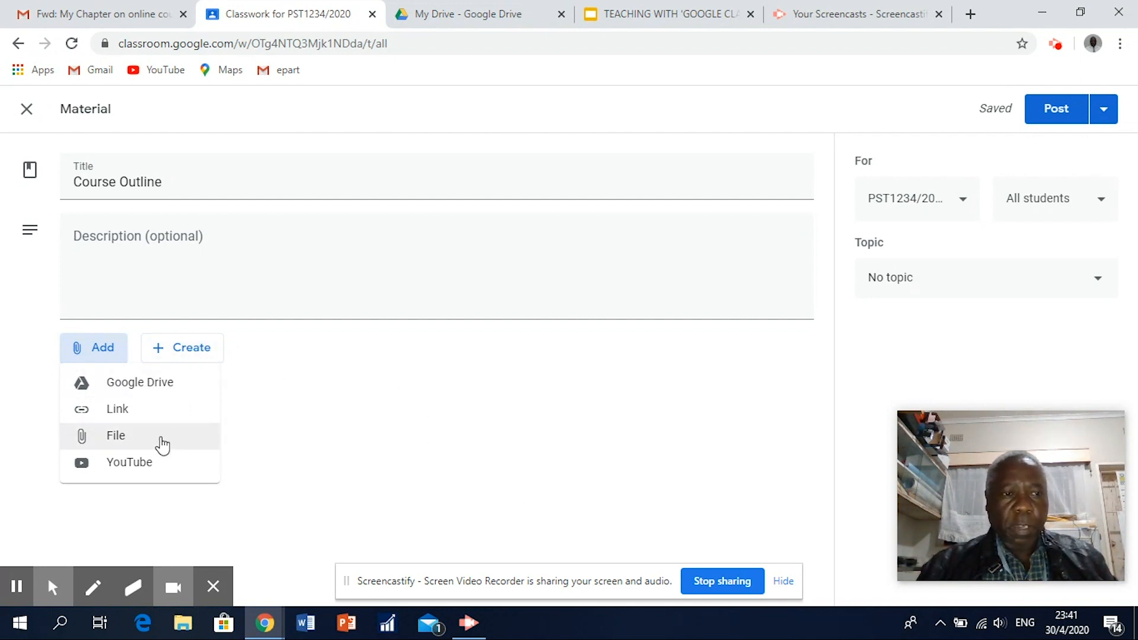
{"action": "left_click", "coordinate": [111, 439]}
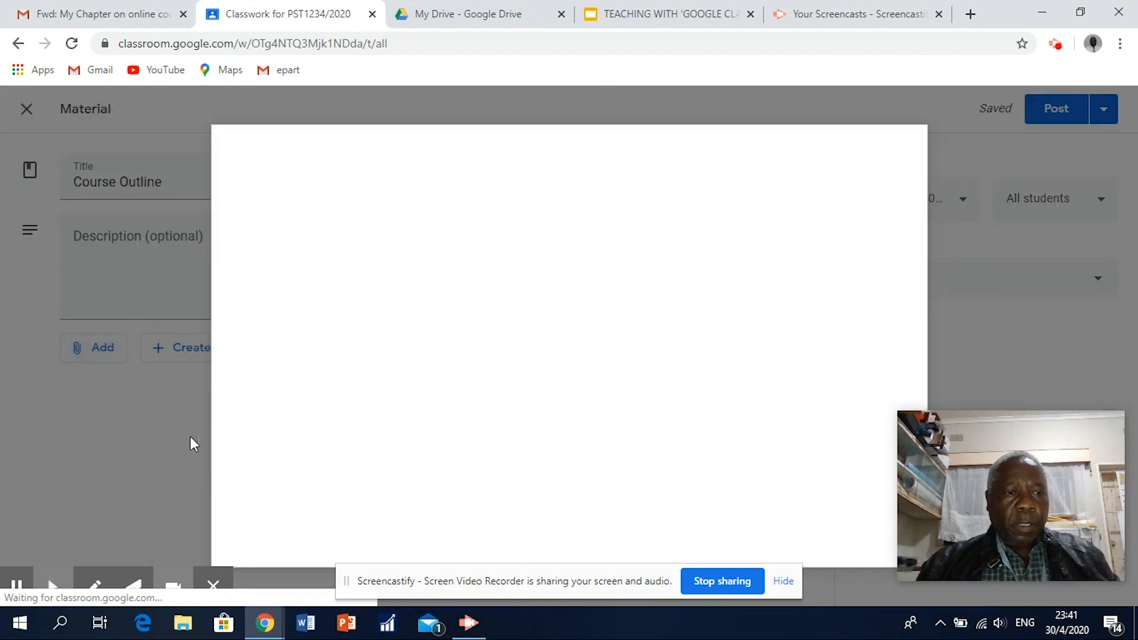
{"action": "left_click", "coordinate": [572, 362]}
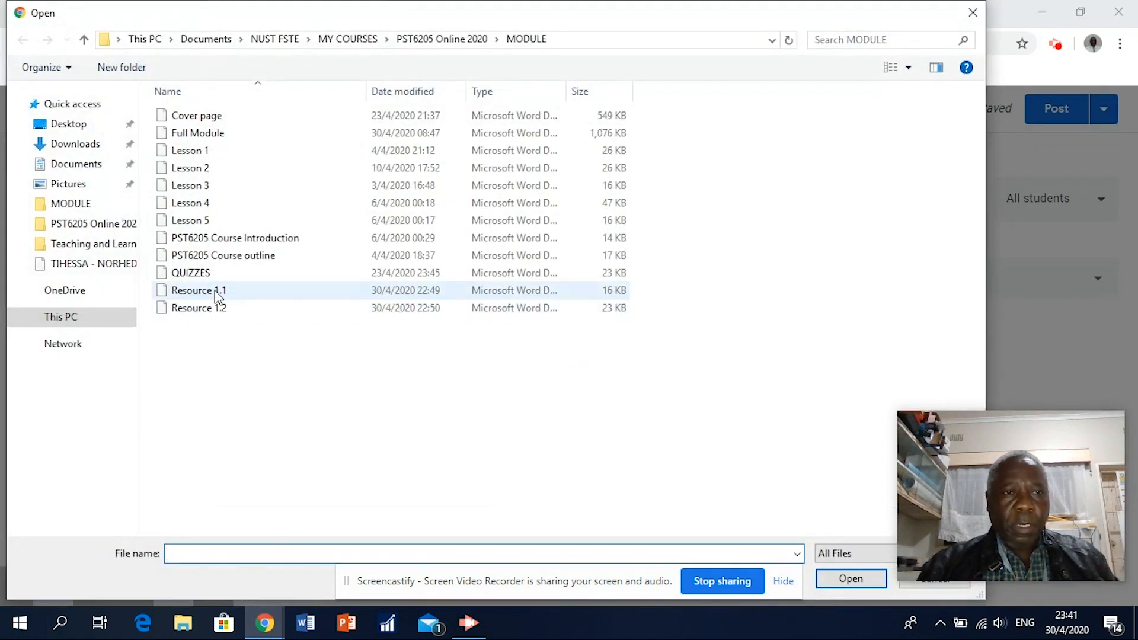
{"action": "left_click", "coordinate": [233, 260]}
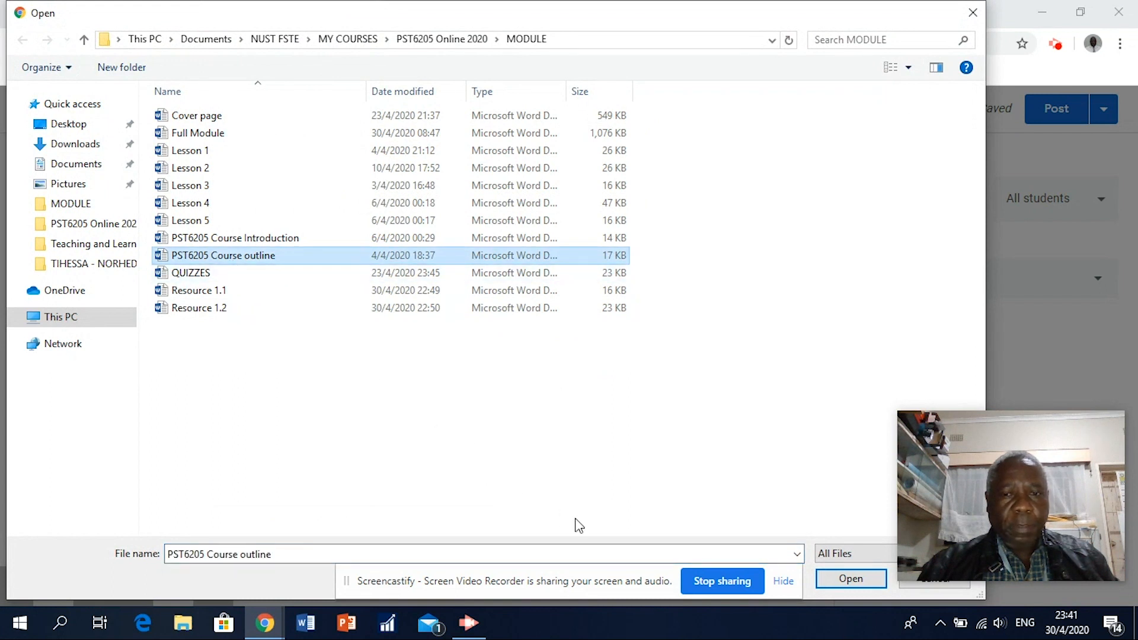
{"action": "left_click", "coordinate": [847, 579]}
{"action": "left_click", "coordinate": [258, 531]}
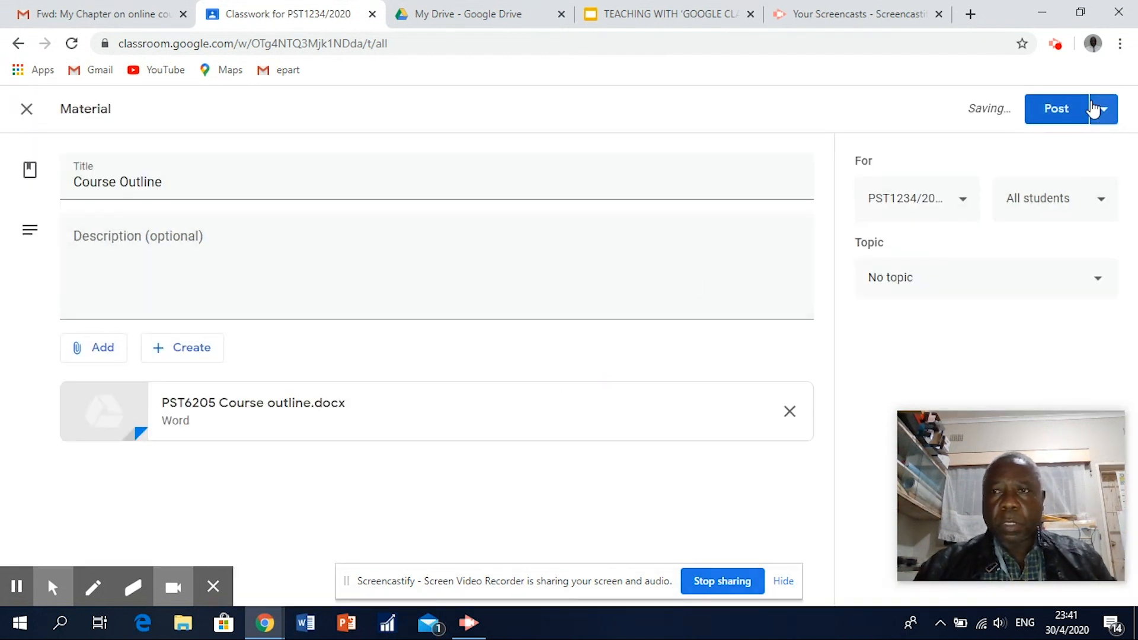
{"action": "left_click", "coordinate": [1067, 104]}
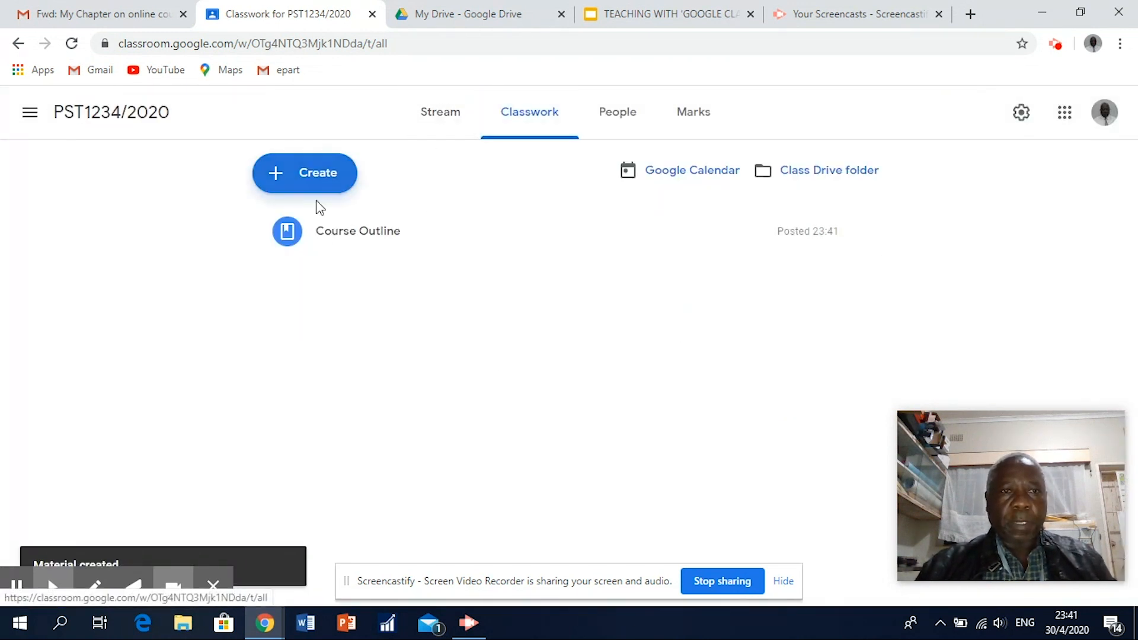
Post a classwork material titled Course Introduction with the device file "PST6205 Course Introduction" attached.
{"action": "left_click", "coordinate": [311, 178]}
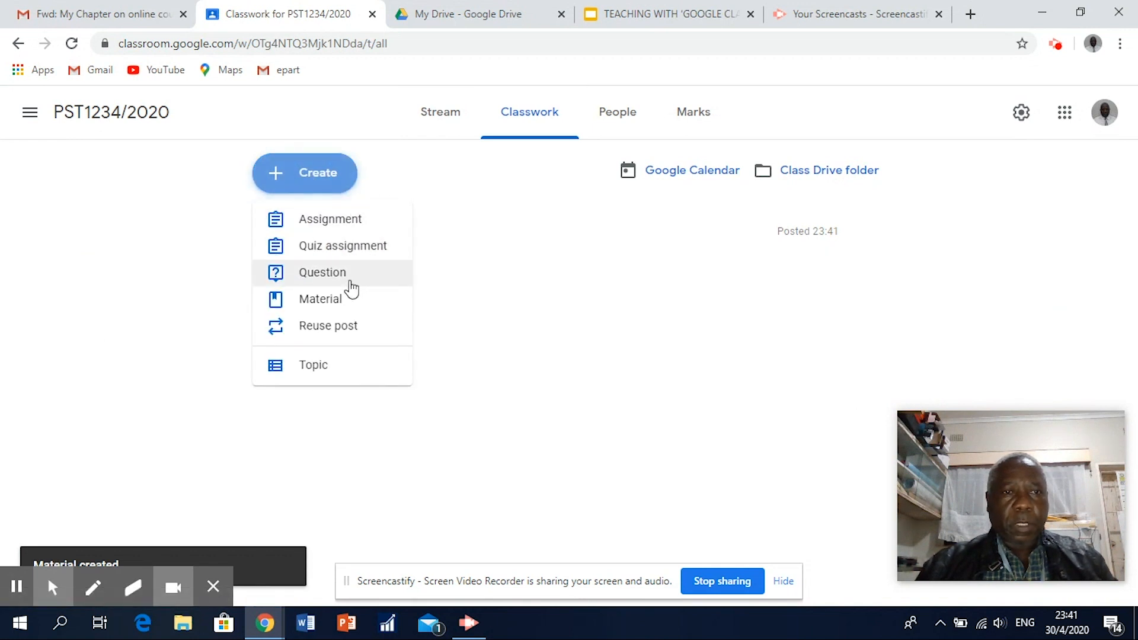
{"action": "left_click", "coordinate": [316, 306]}
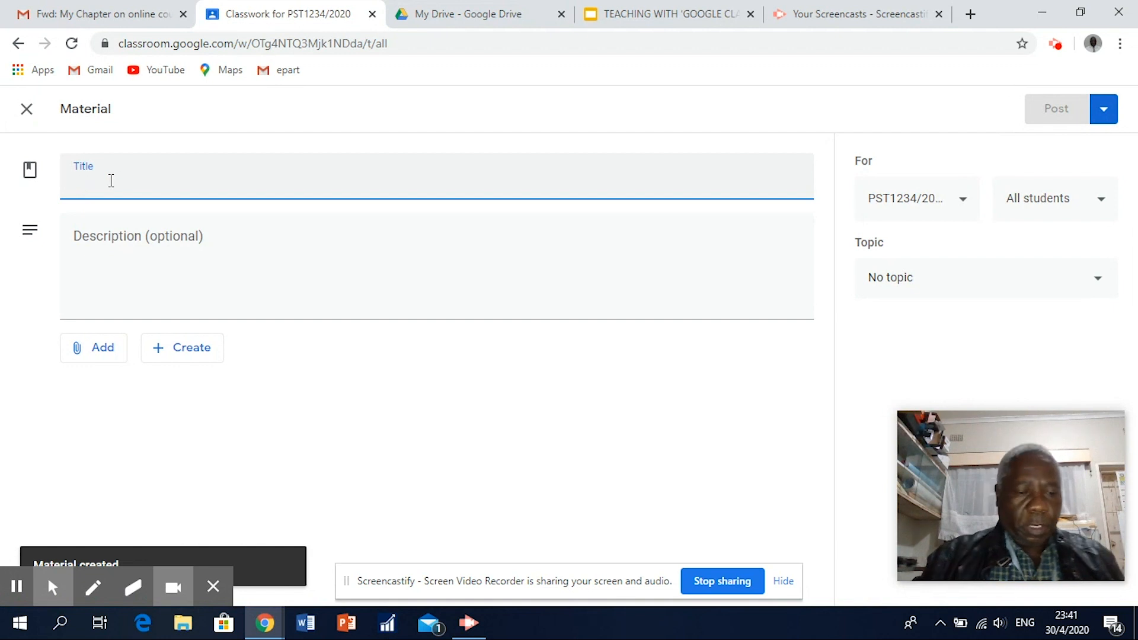
{"action": "type", "text": "Course Introduction"}
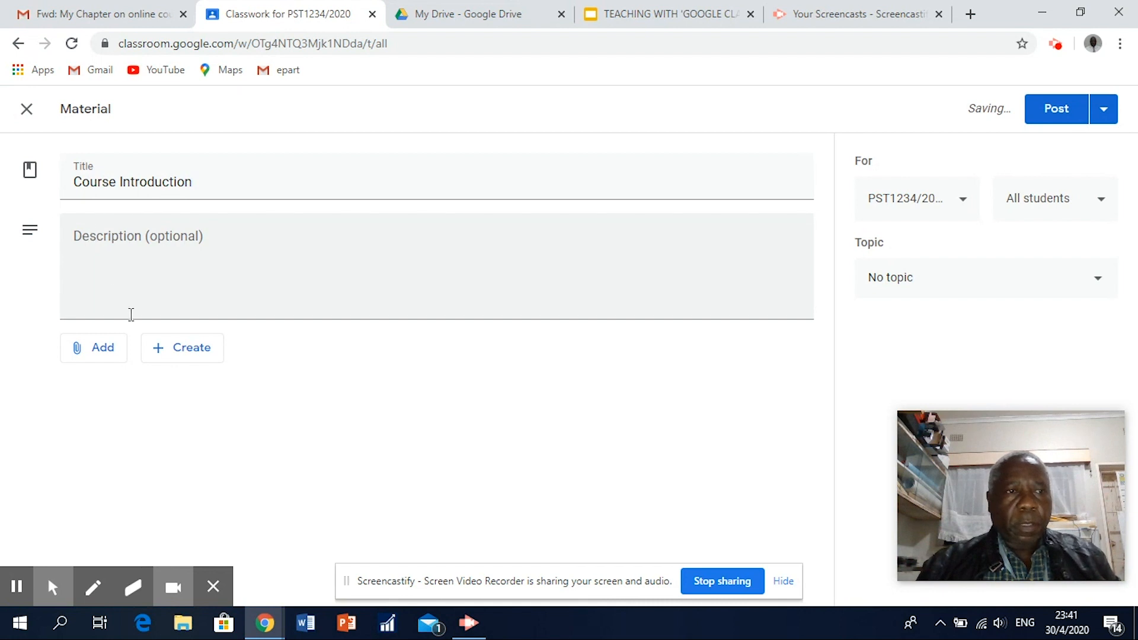
{"action": "left_click", "coordinate": [102, 351]}
{"action": "left_click", "coordinate": [116, 434]}
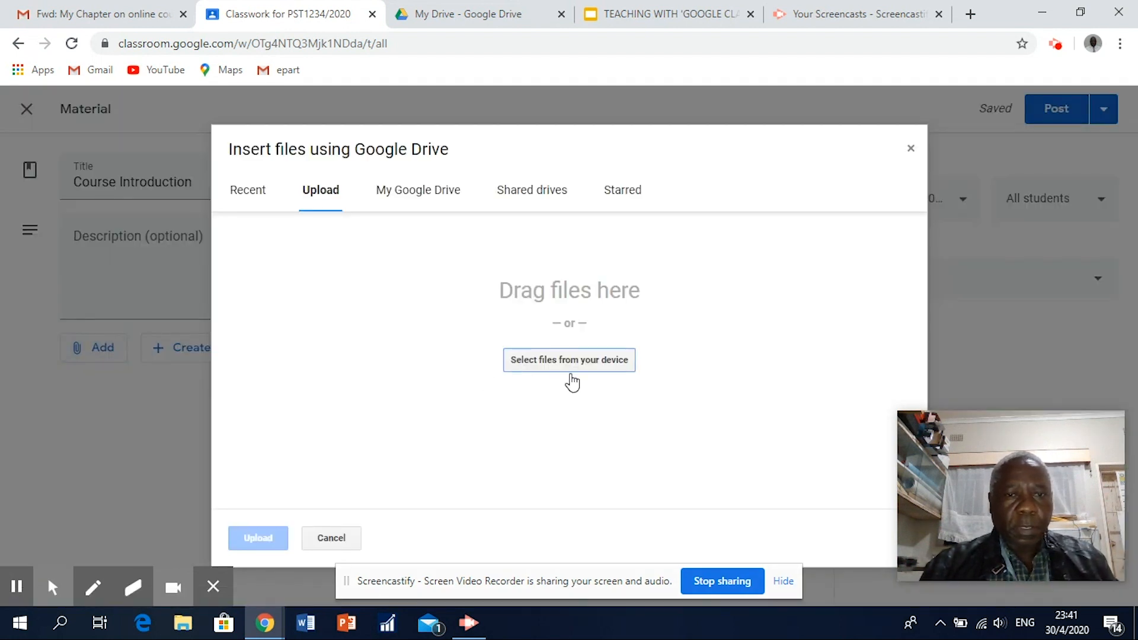
{"action": "left_click", "coordinate": [569, 361]}
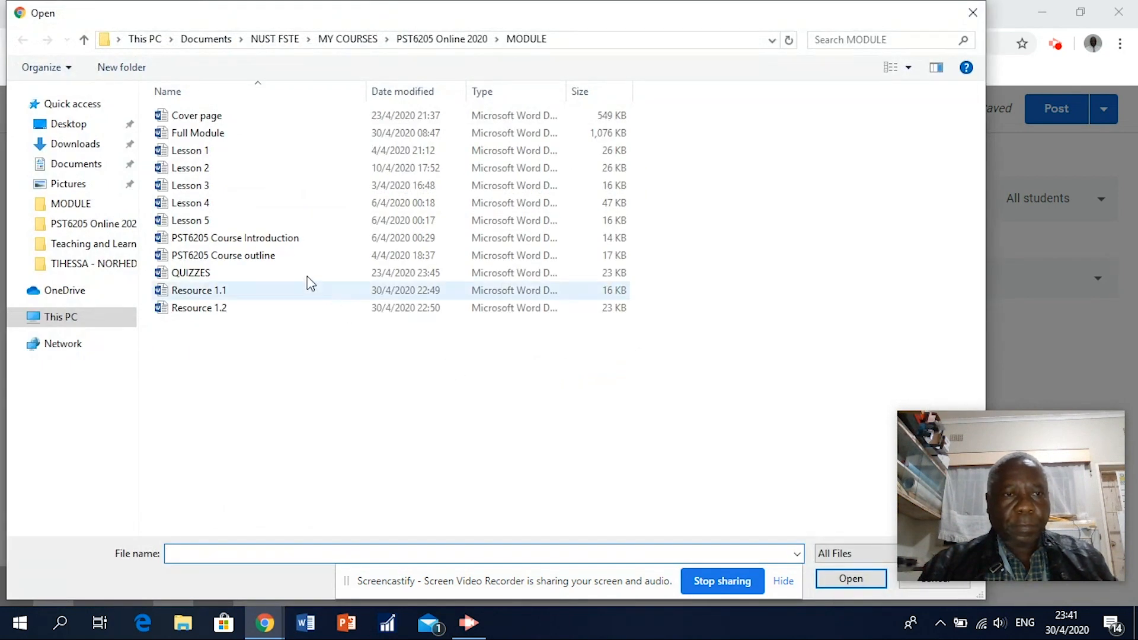
{"action": "left_click", "coordinate": [258, 244]}
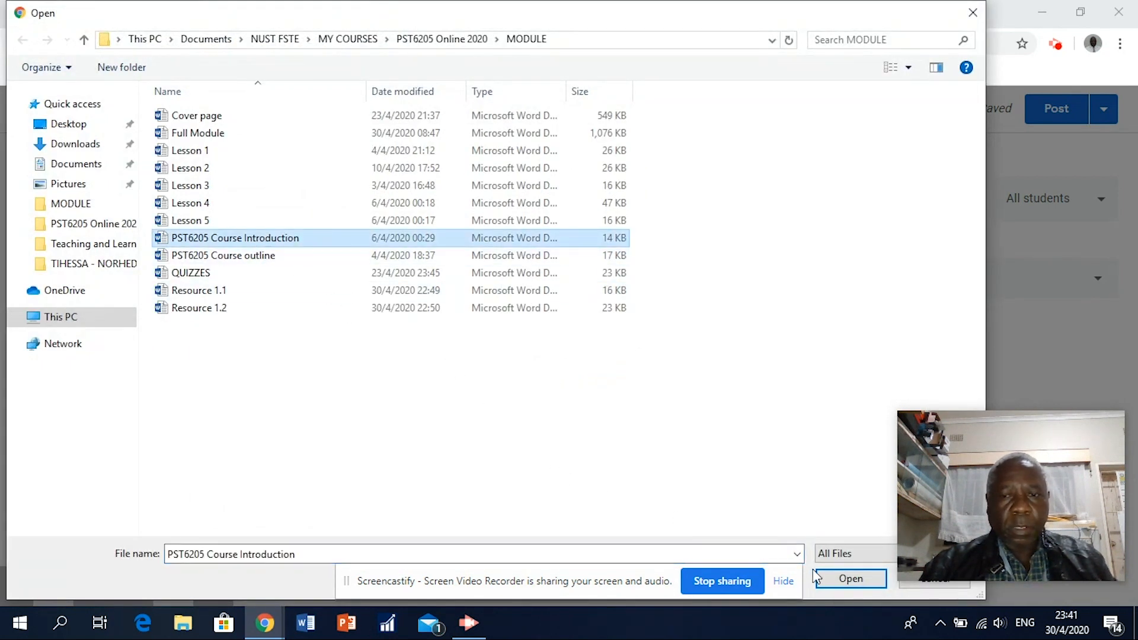
{"action": "left_click", "coordinate": [843, 579]}
{"action": "left_click", "coordinate": [252, 536]}
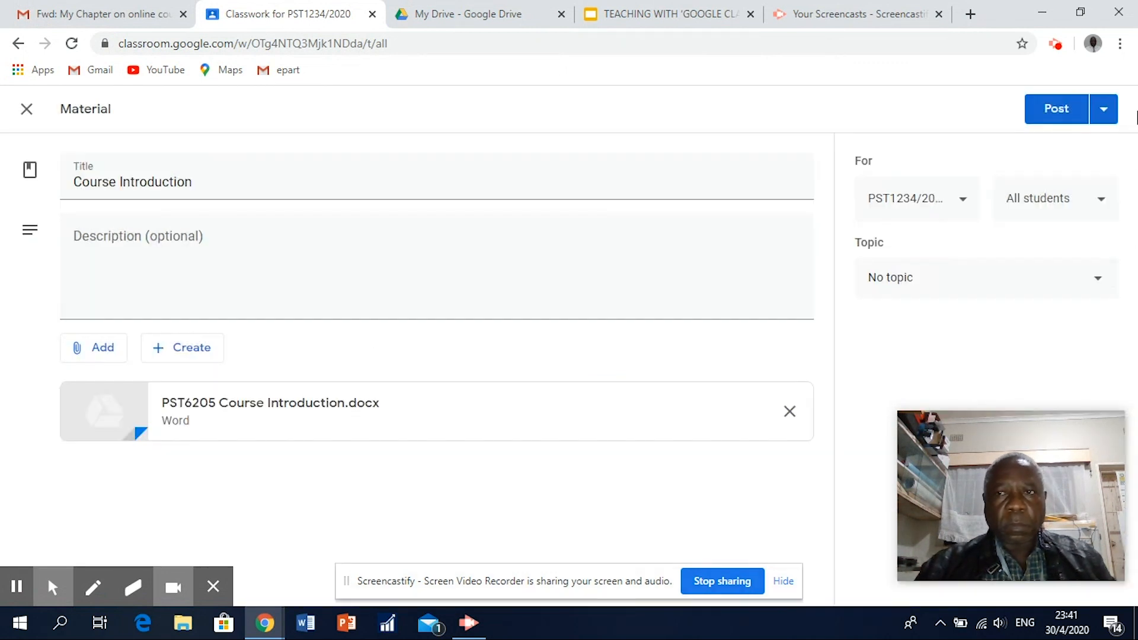
{"action": "left_click", "coordinate": [1060, 109]}
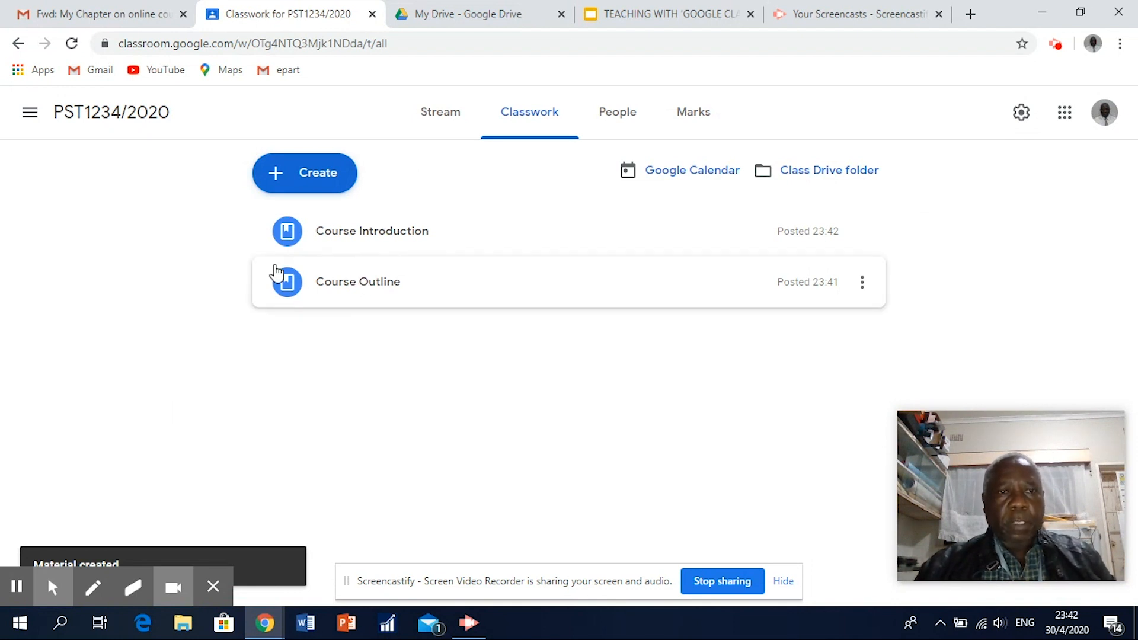
Post a classwork material titled Lesson 1 with the device file "Lesson 1" attached.
{"action": "left_click", "coordinate": [307, 175]}
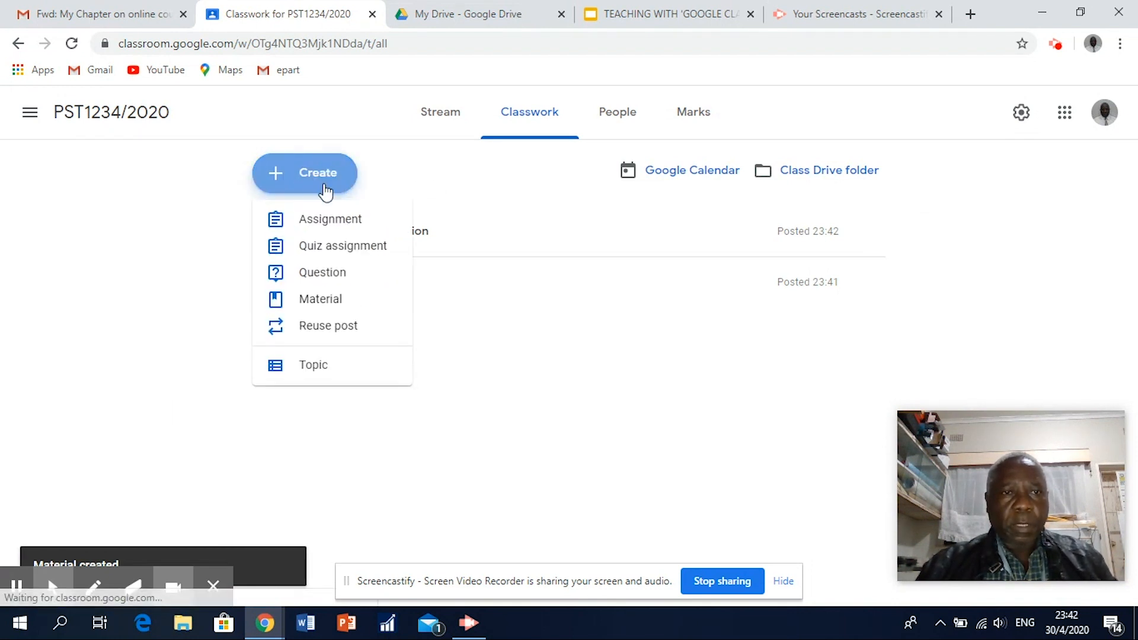
{"action": "left_click", "coordinate": [320, 302]}
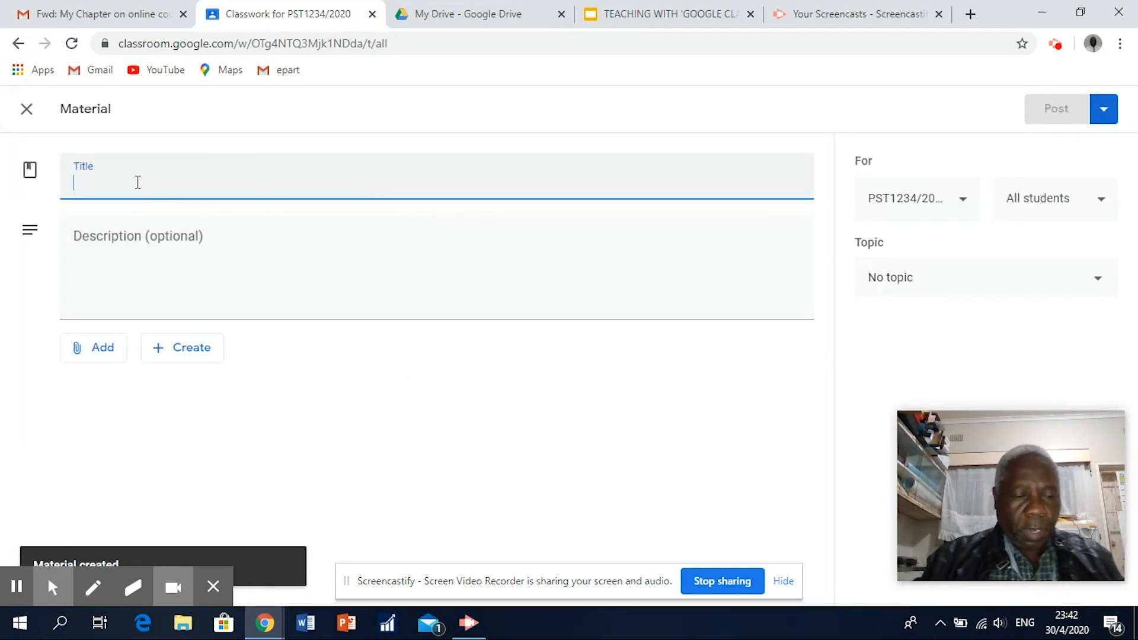
{"action": "type", "text": "Le"}
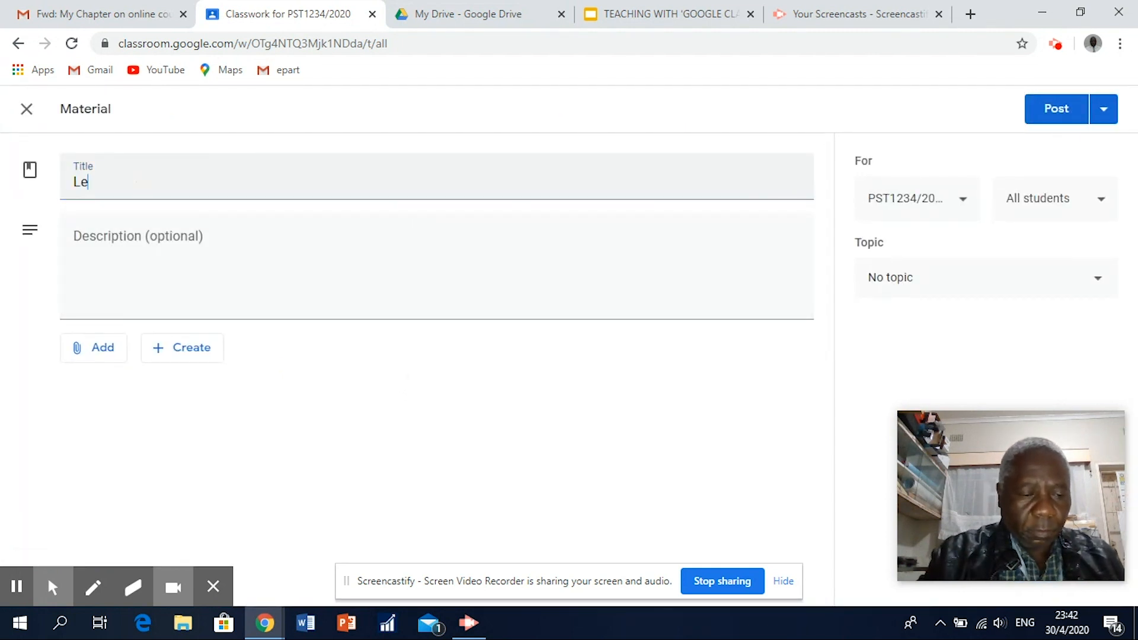
{"action": "type", "text": "sson "}
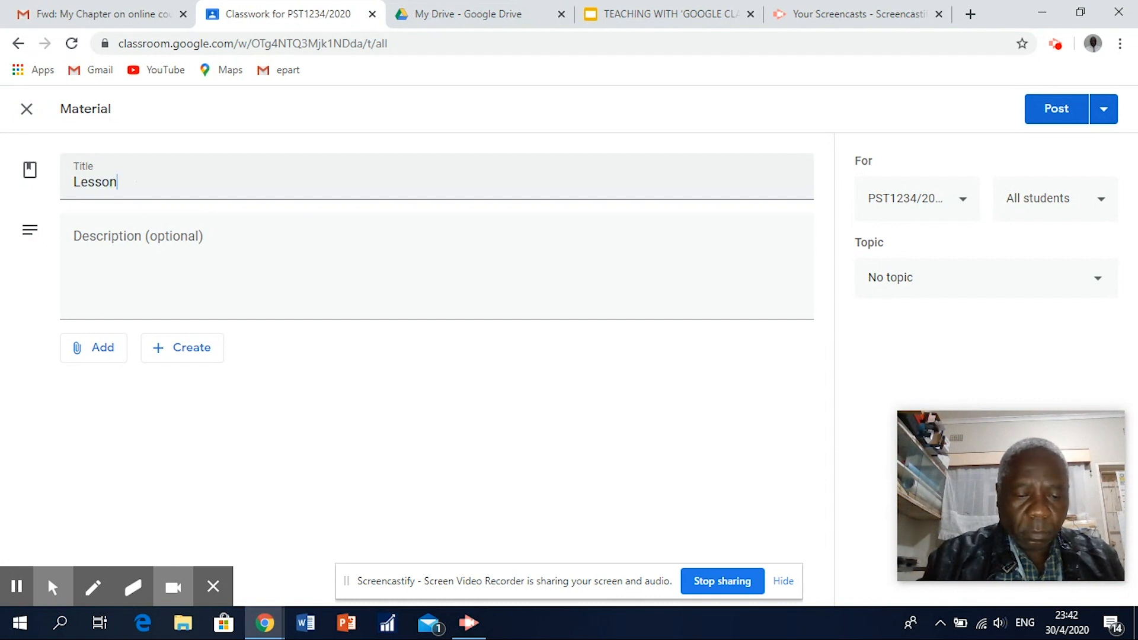
{"action": "type", "text": "1"}
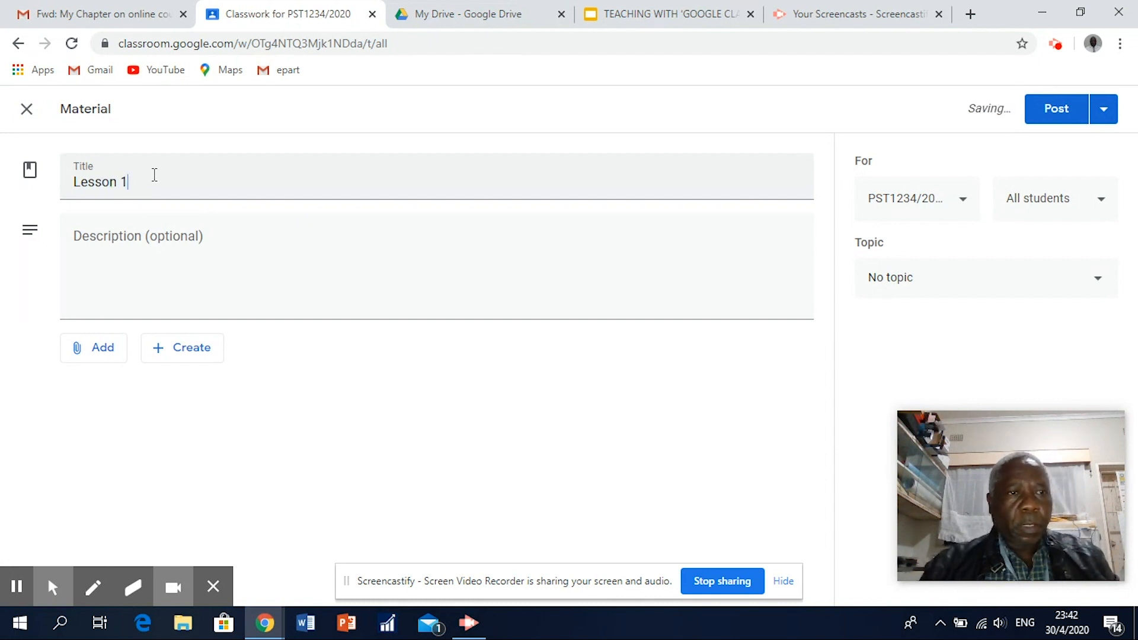
{"action": "left_click", "coordinate": [100, 355]}
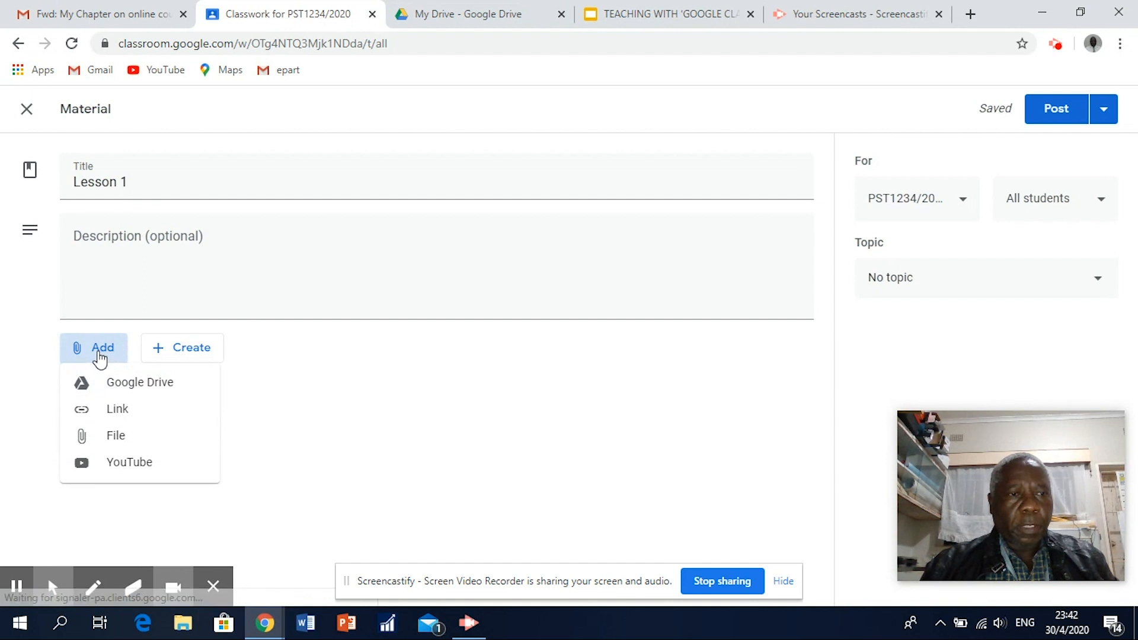
{"action": "left_click", "coordinate": [131, 436]}
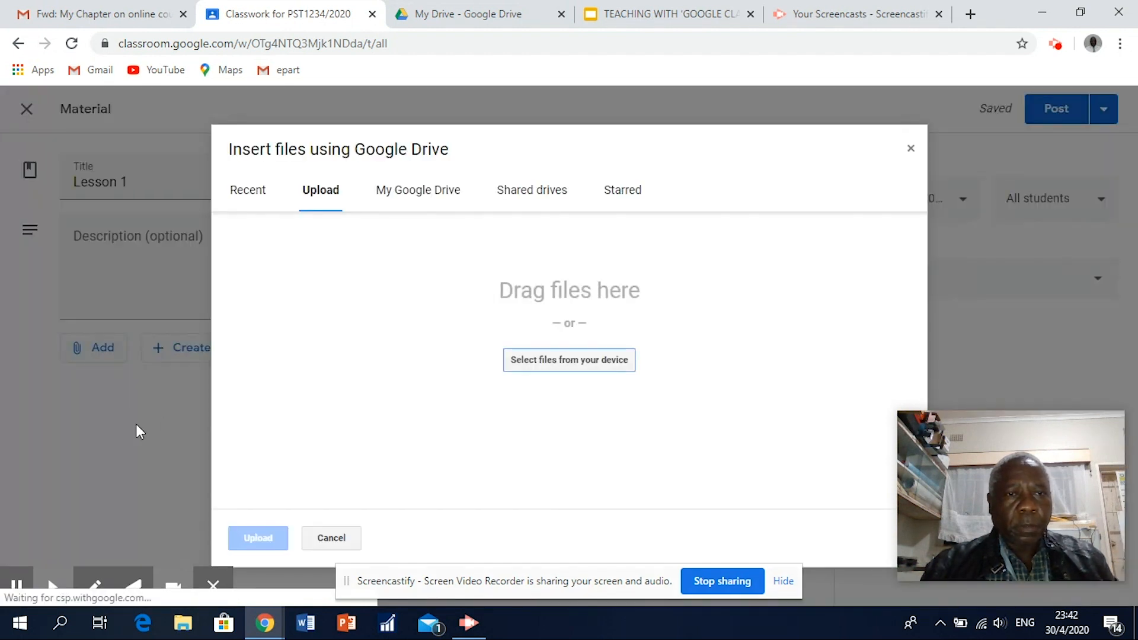
{"action": "left_click", "coordinate": [560, 368]}
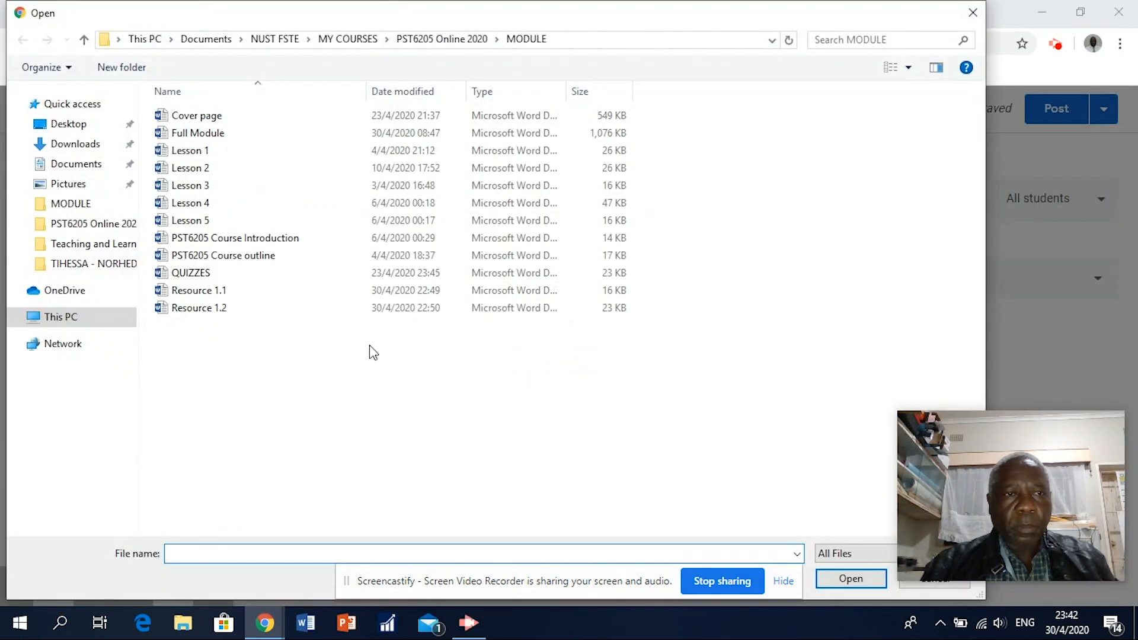
{"action": "left_click", "coordinate": [201, 152]}
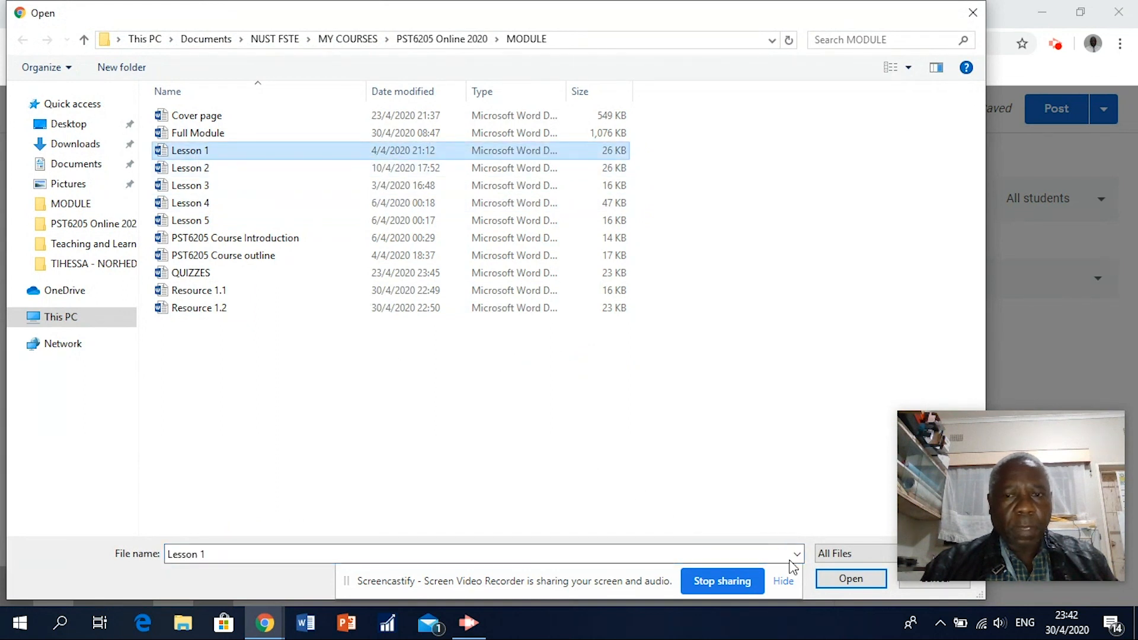
{"action": "left_click", "coordinate": [826, 579]}
{"action": "left_click", "coordinate": [283, 549]}
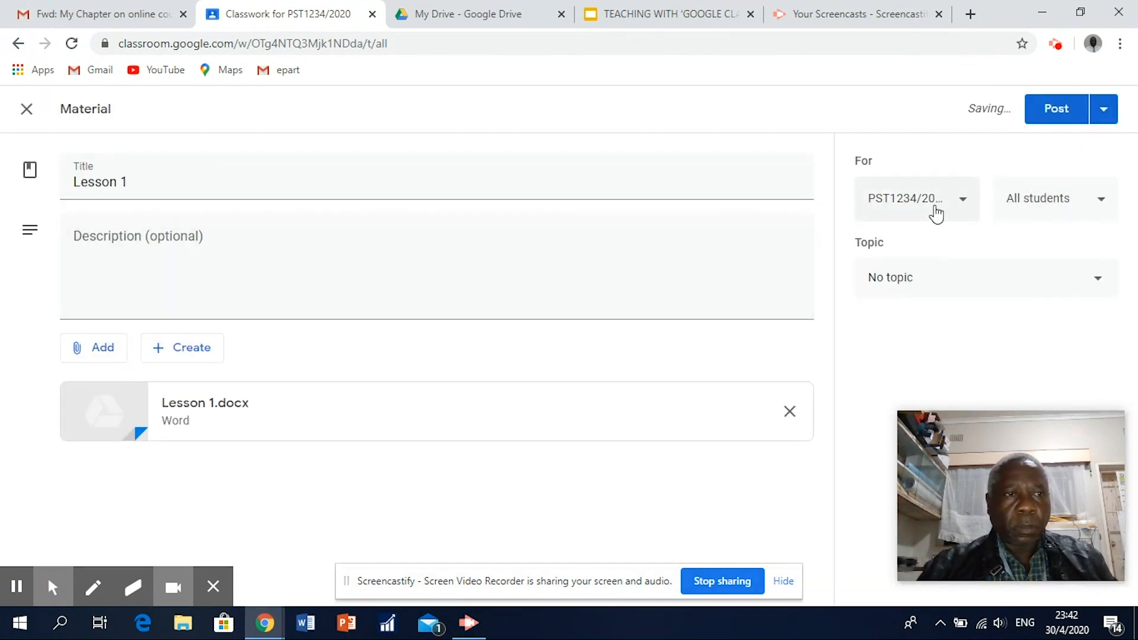
{"action": "left_click", "coordinate": [1058, 112]}
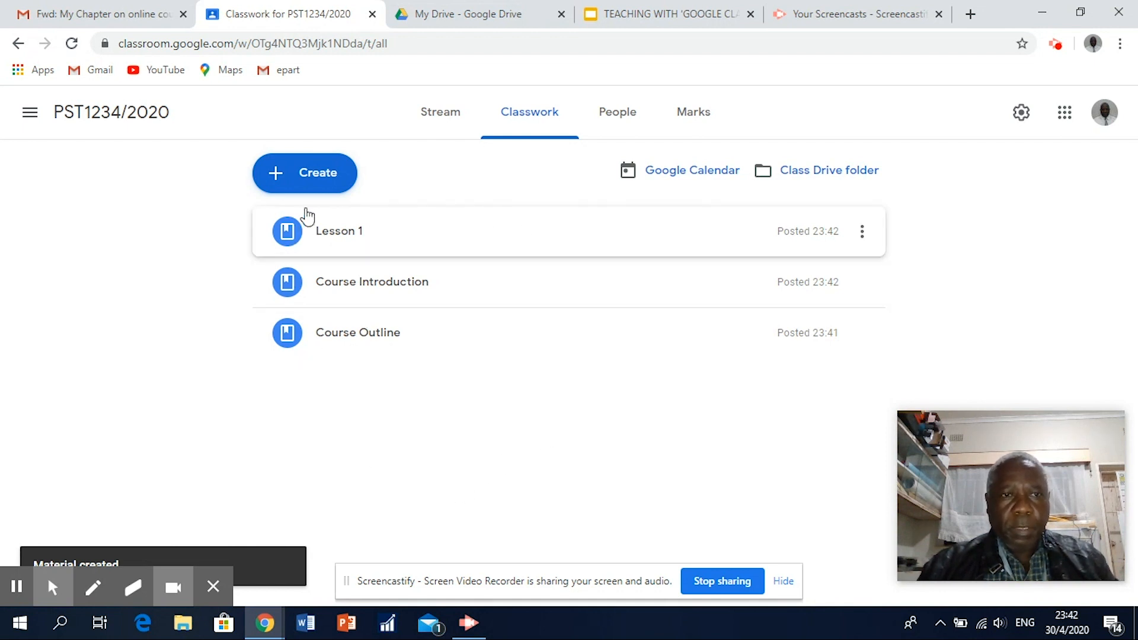
Post a classwork material titled Lesson 2 with the device file "Lesson 2" from the MODULE folder attached.
{"action": "left_click", "coordinate": [314, 173]}
{"action": "left_click", "coordinate": [315, 301]}
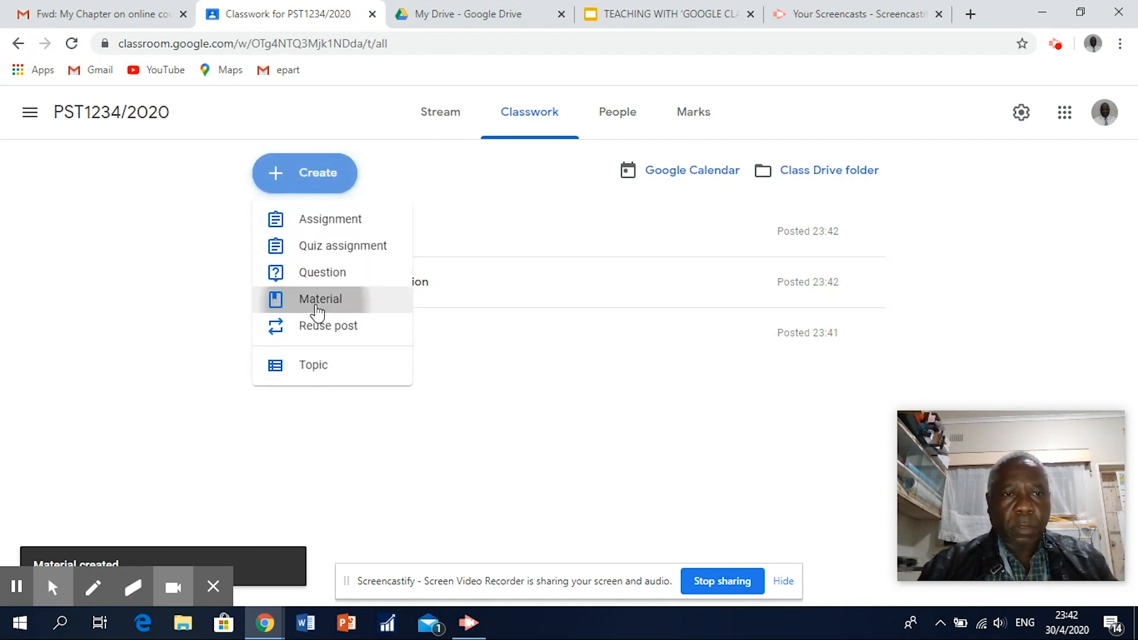
{"action": "left_click", "coordinate": [112, 360]}
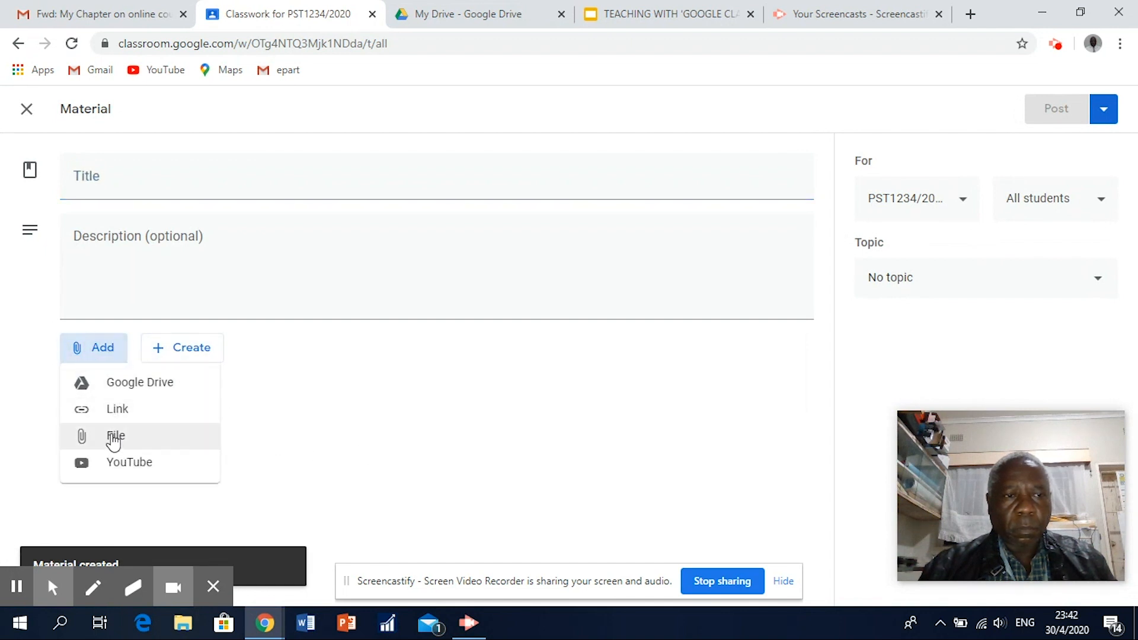
{"action": "left_click", "coordinate": [190, 436]}
{"action": "left_click", "coordinate": [551, 359]}
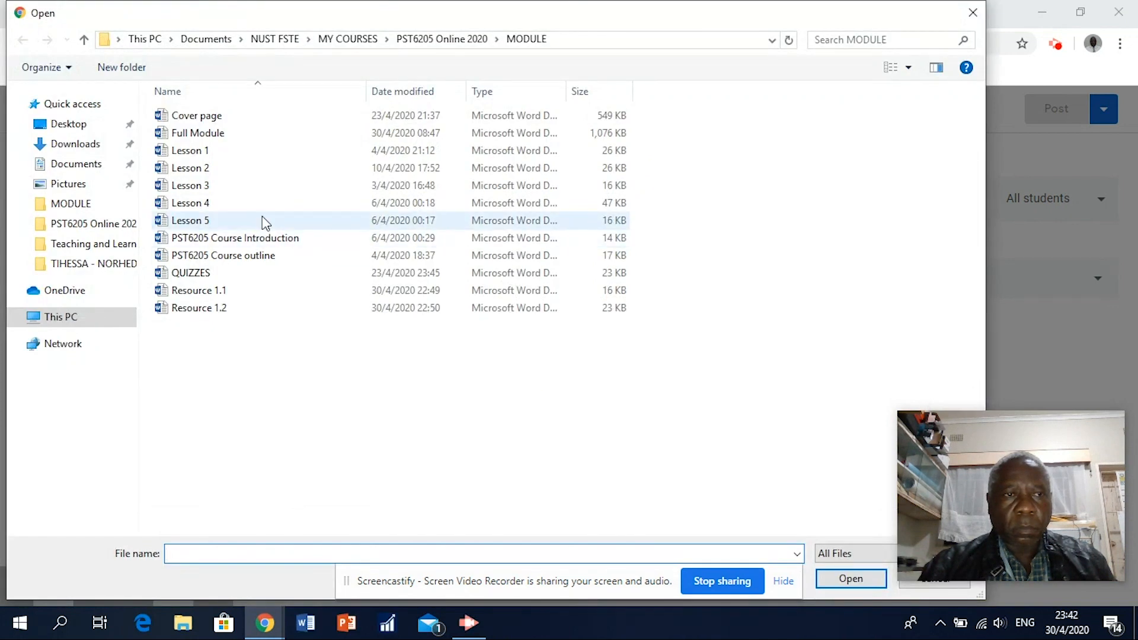
{"action": "left_click", "coordinate": [202, 170]}
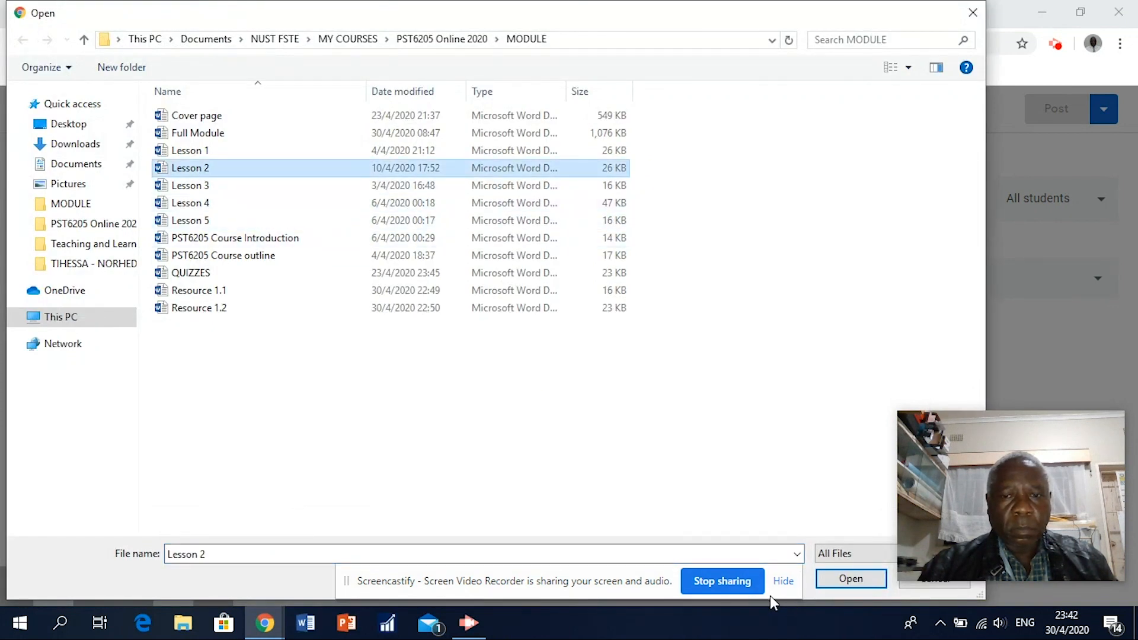
{"action": "left_click", "coordinate": [841, 579]}
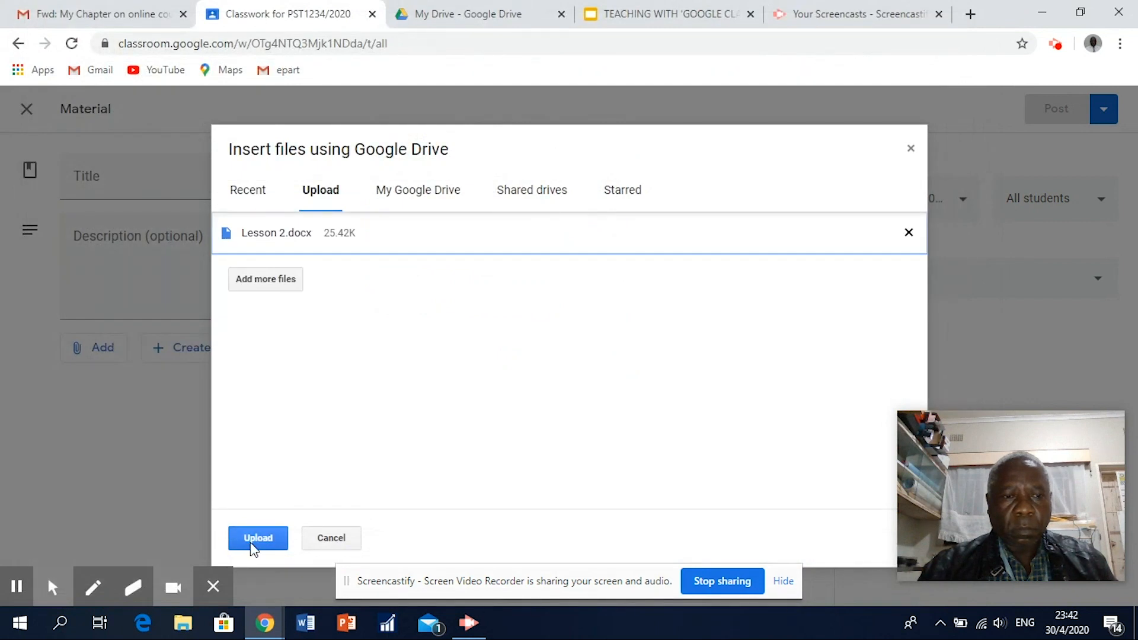
{"action": "left_click", "coordinate": [256, 539]}
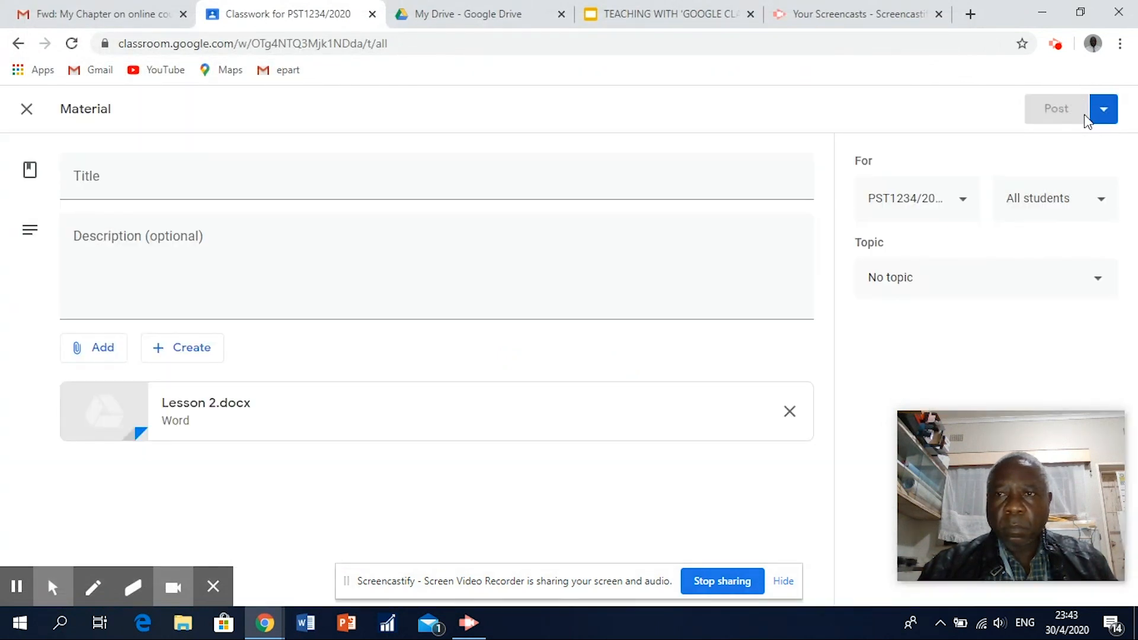
{"action": "left_click", "coordinate": [101, 185]}
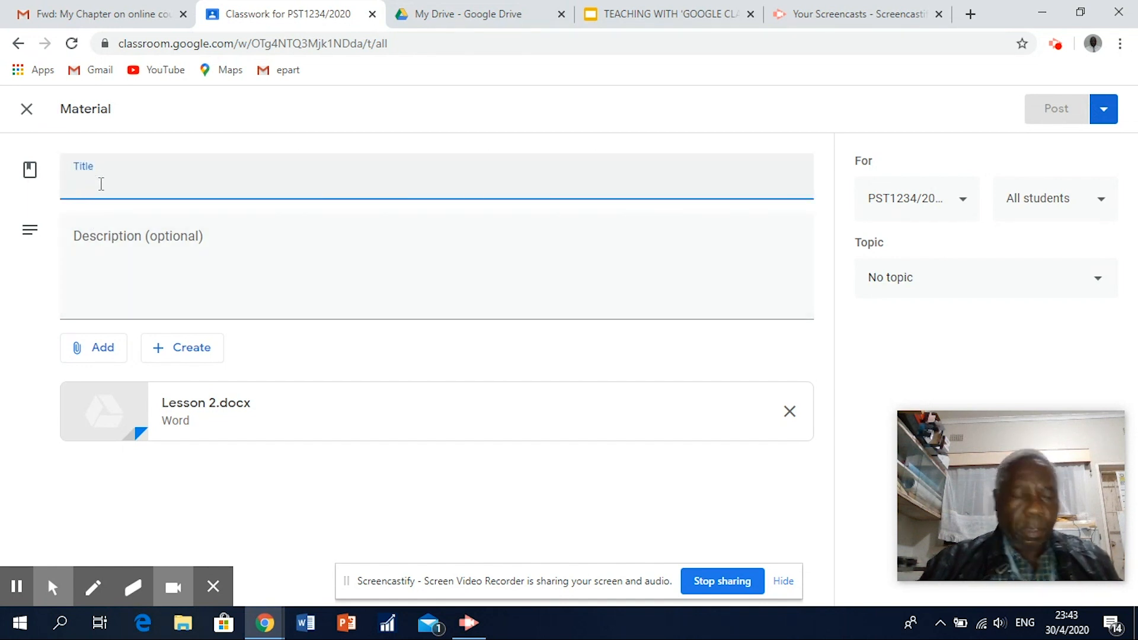
{"action": "type", "text": "Lesson"}
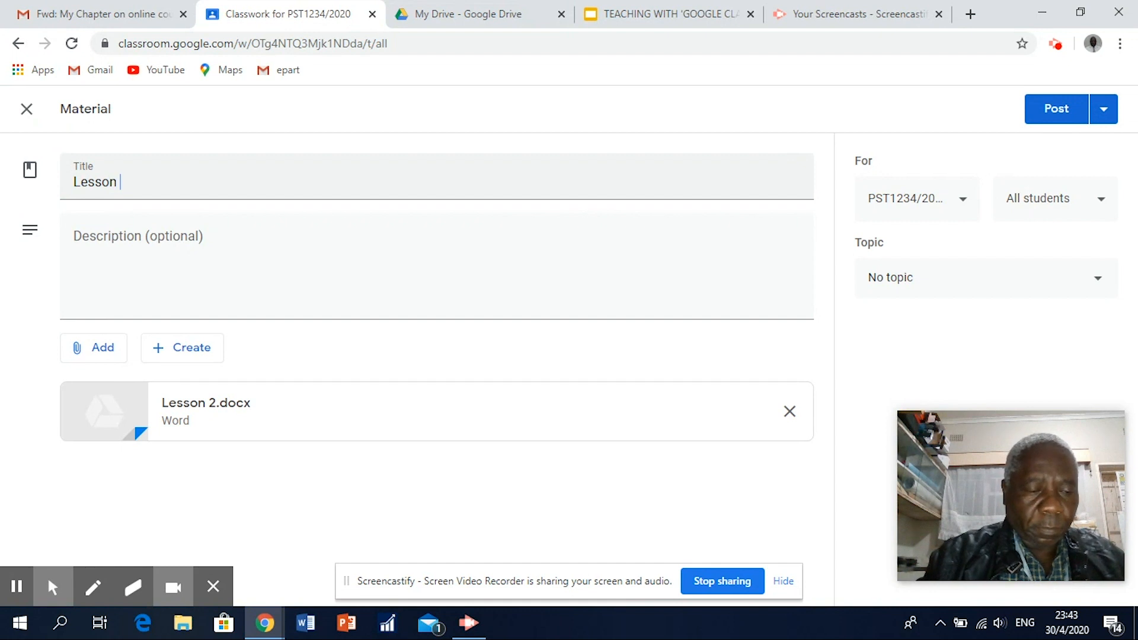
{"action": "type", "text": " 2"}
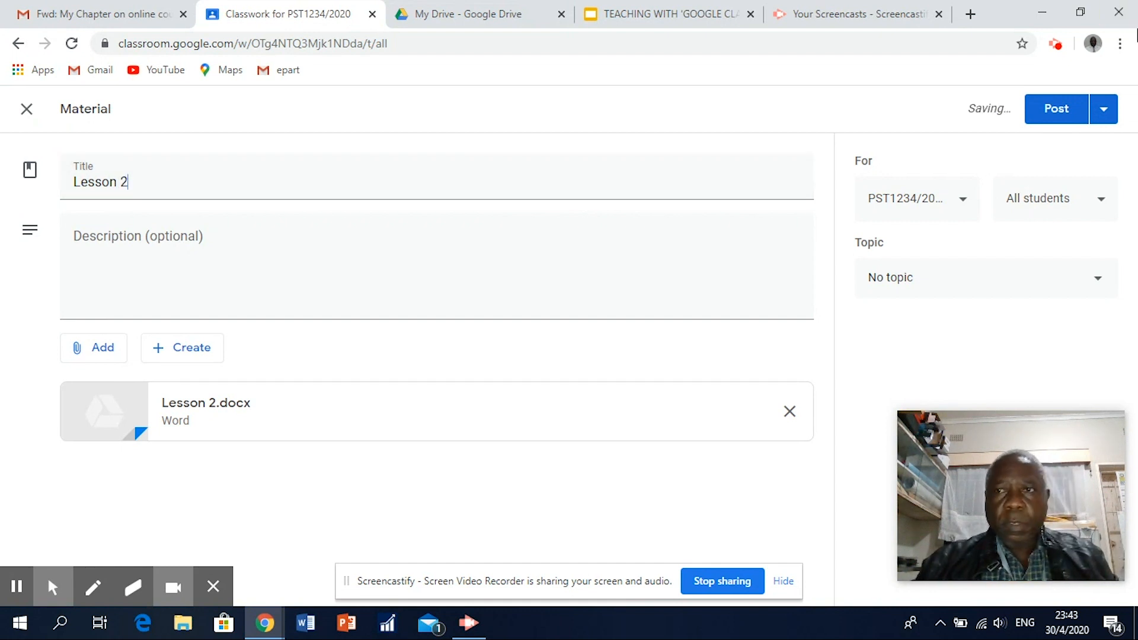
{"action": "left_click", "coordinate": [1049, 112]}
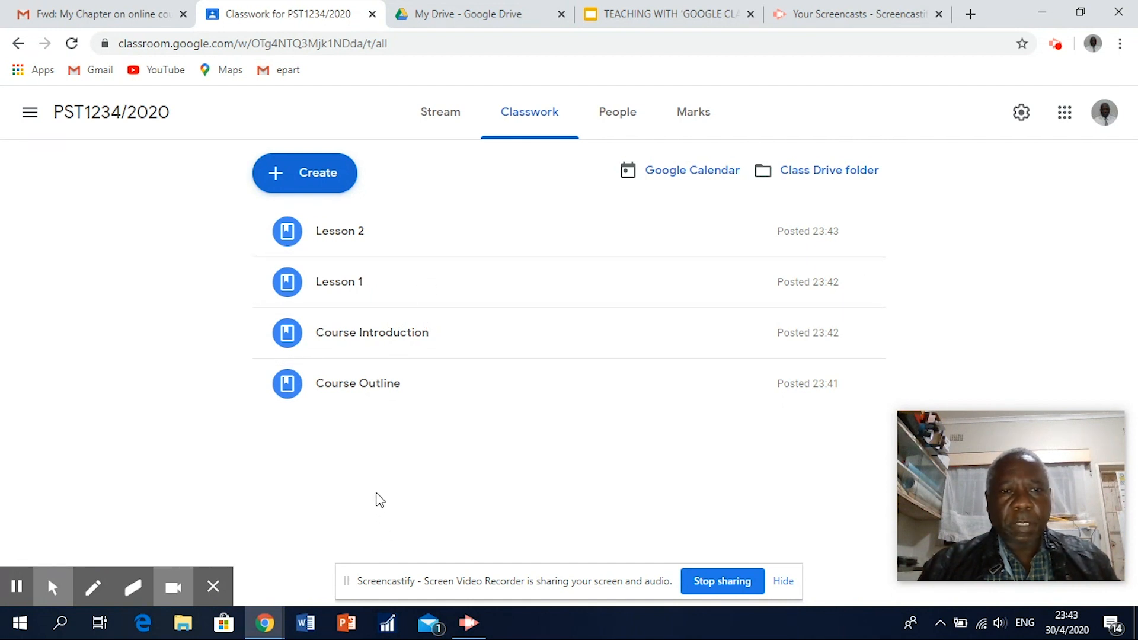
Edit the Lesson 1 material to attach the device file "Resource 1.1" and save it.
{"action": "left_click", "coordinate": [348, 284]}
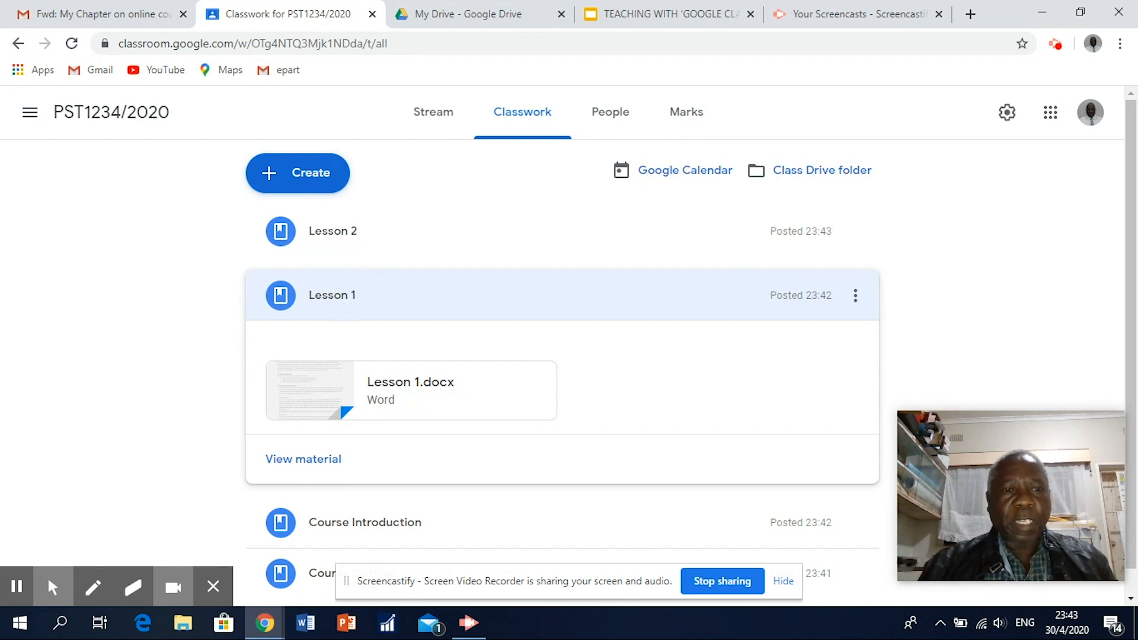
{"action": "left_click", "coordinate": [856, 298]}
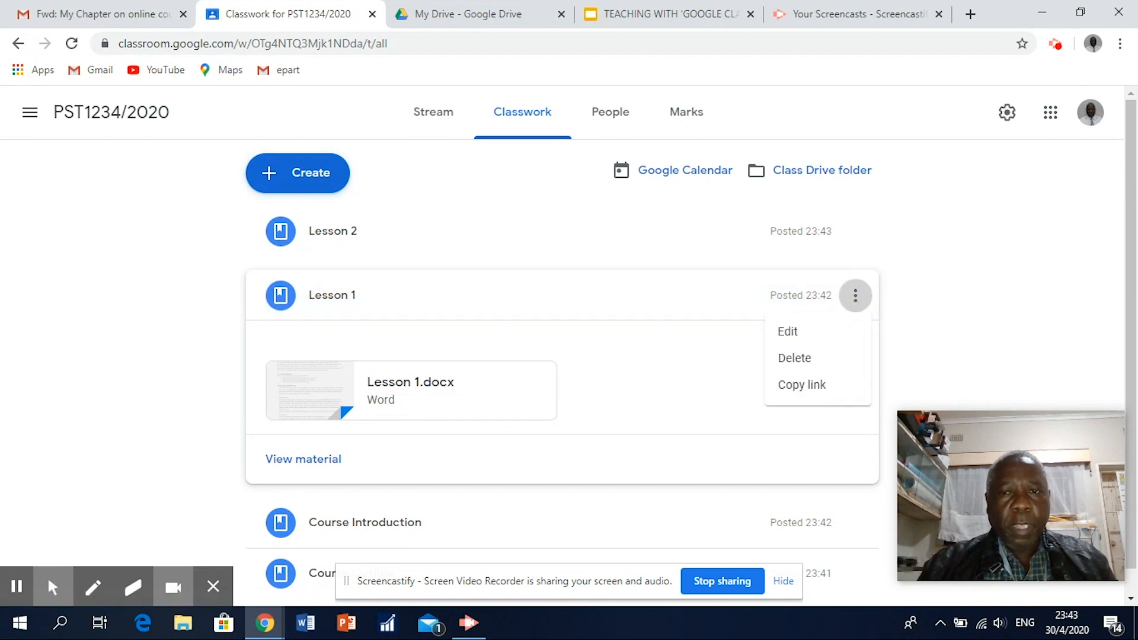
{"action": "left_click", "coordinate": [781, 335]}
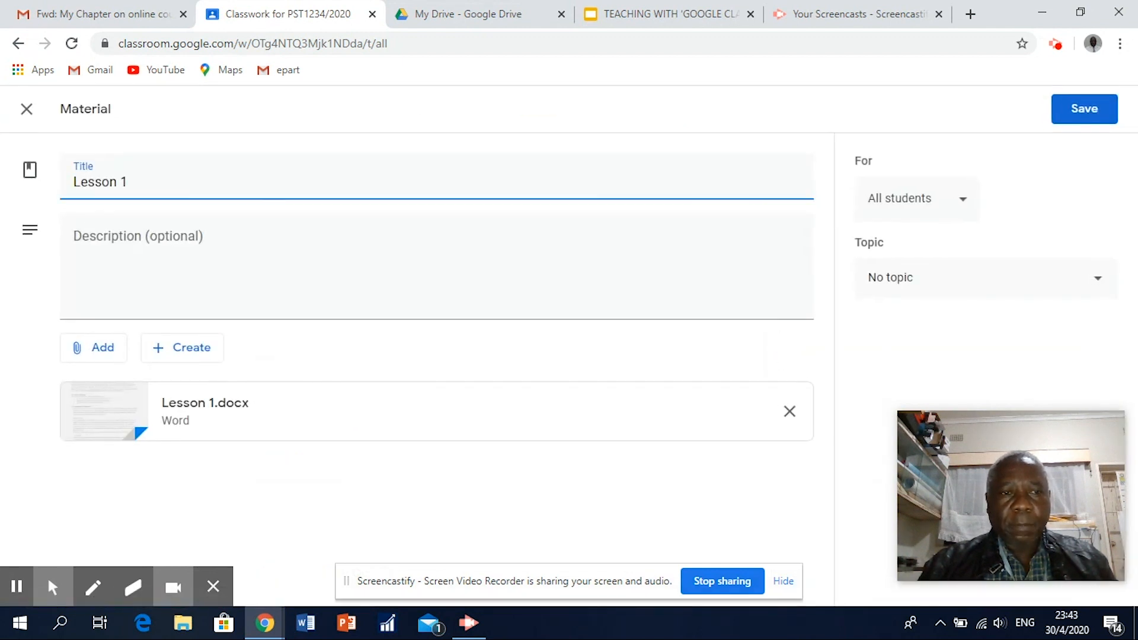
{"action": "left_click", "coordinate": [95, 353]}
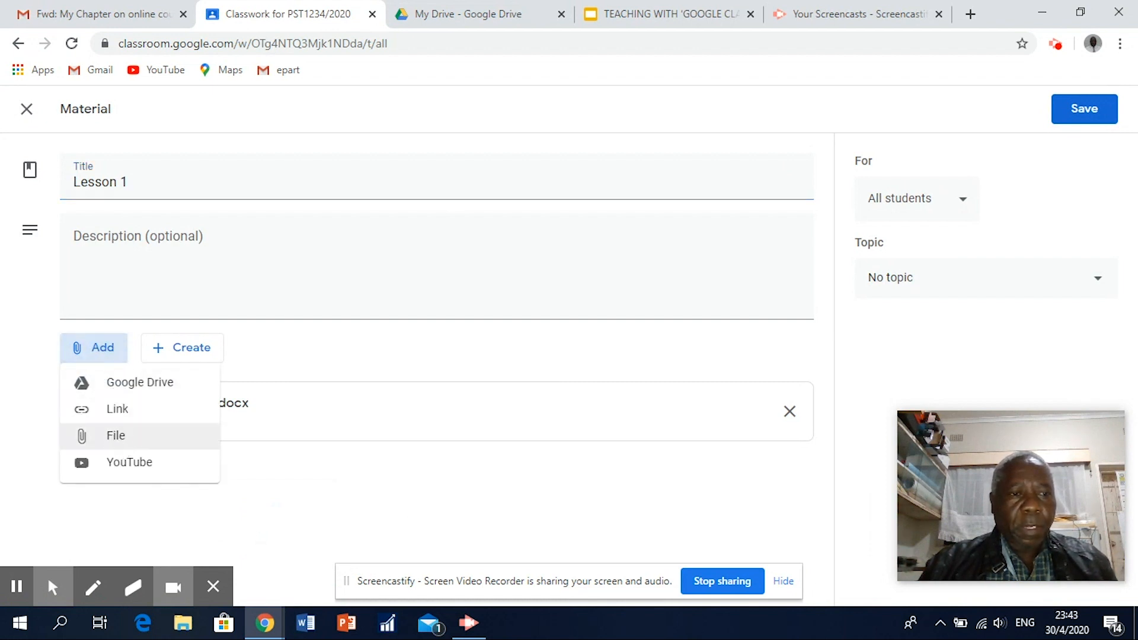
{"action": "left_click", "coordinate": [111, 433]}
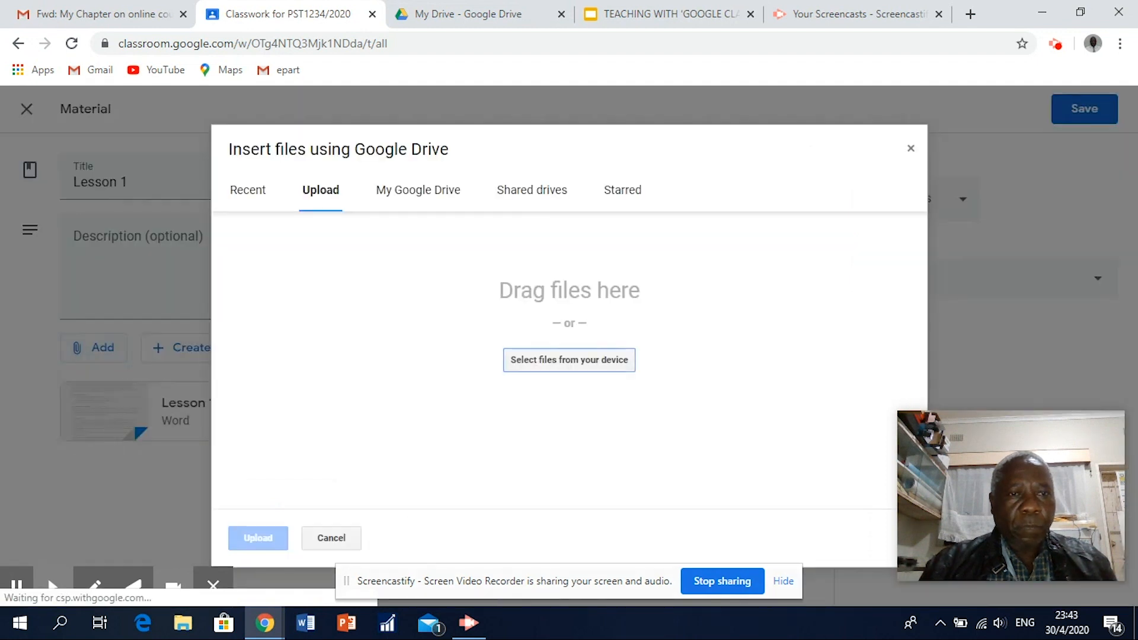
{"action": "left_click", "coordinate": [572, 371]}
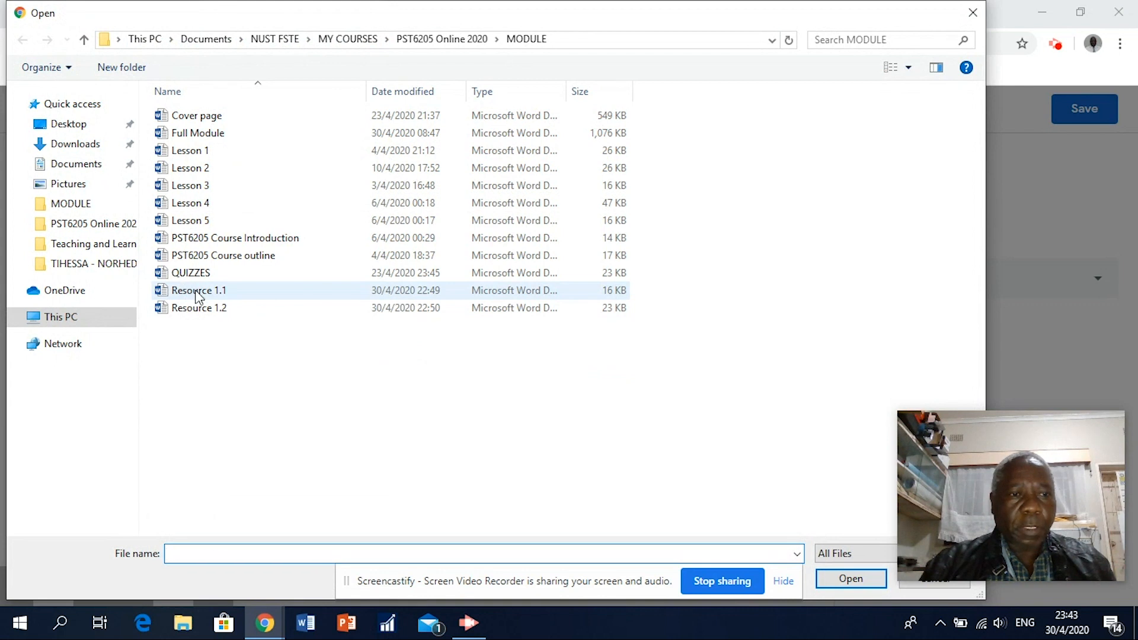
{"action": "left_click", "coordinate": [199, 291]}
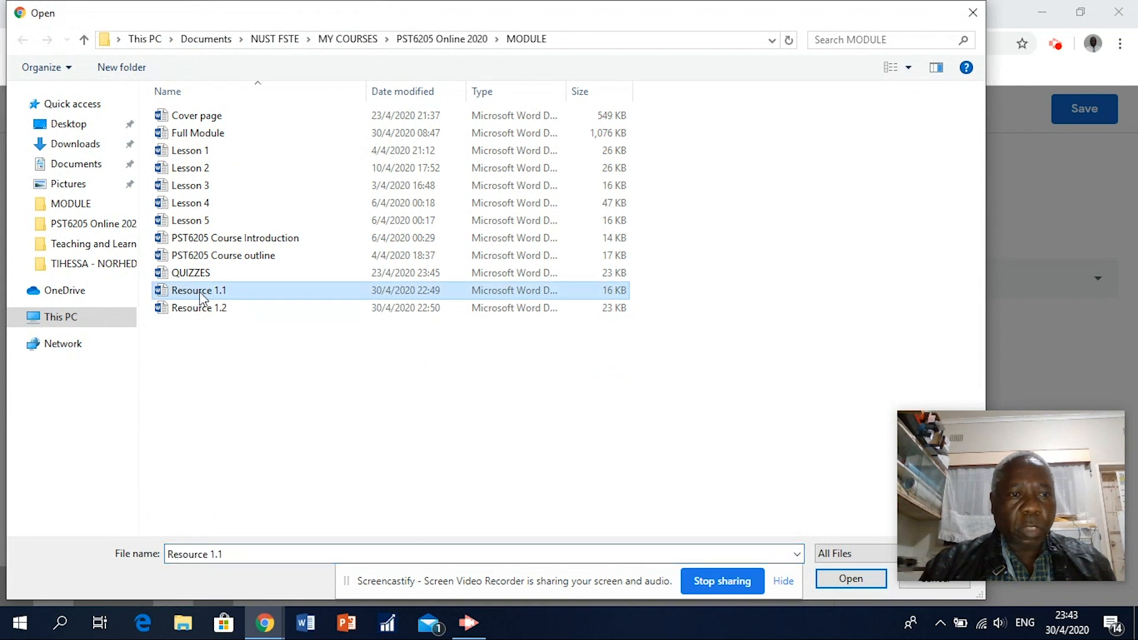
{"action": "left_click", "coordinate": [851, 580]}
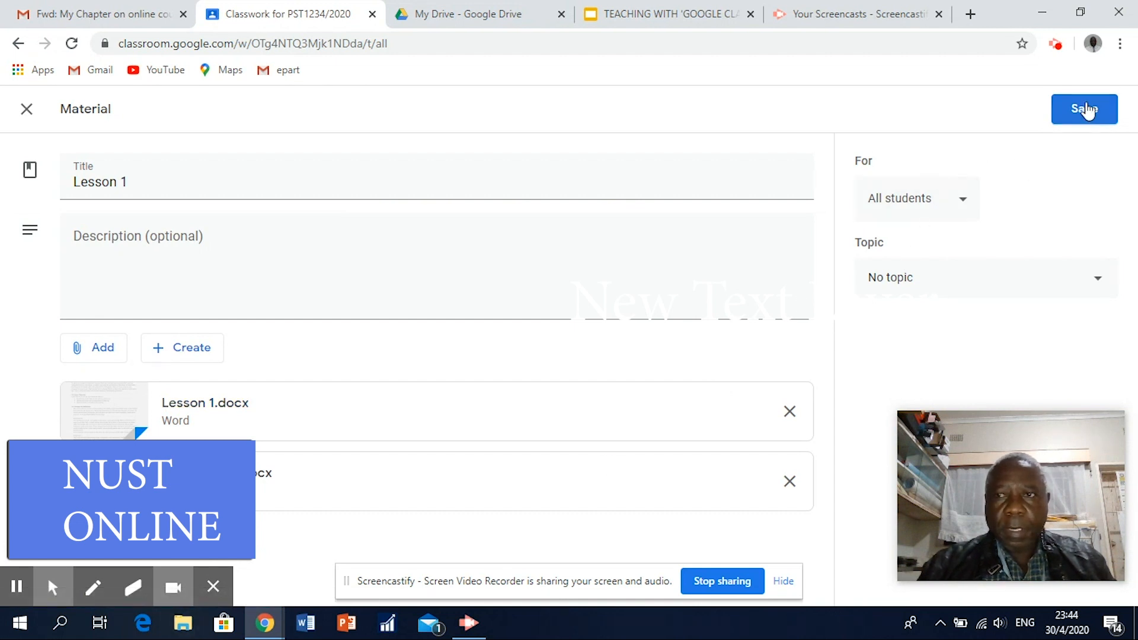
{"action": "left_click", "coordinate": [1085, 109]}
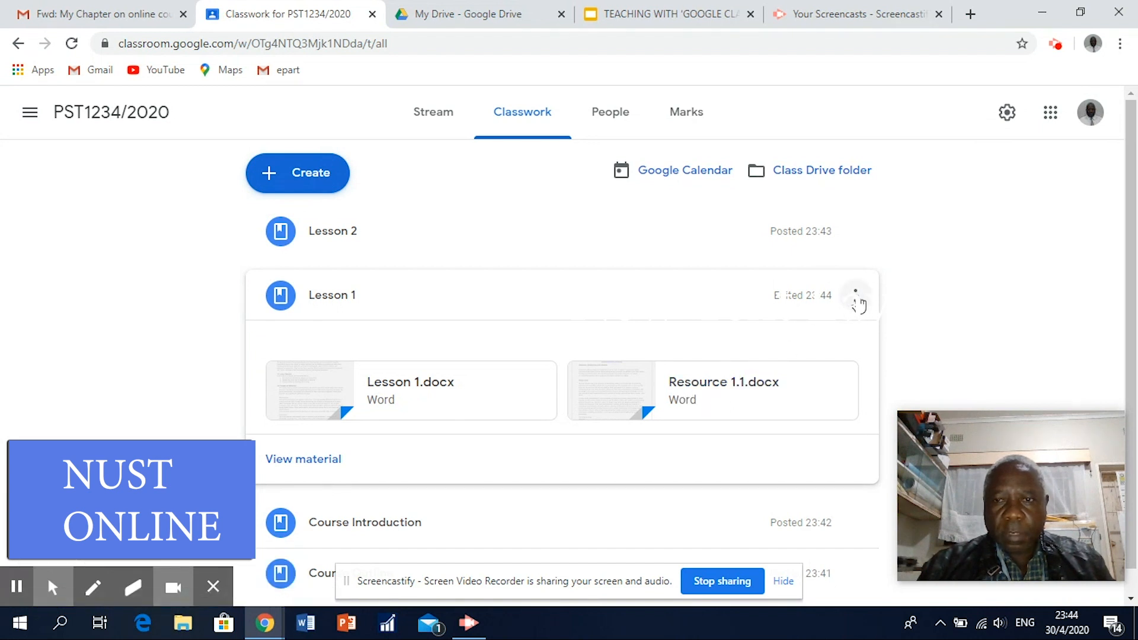
{"action": "left_click", "coordinate": [855, 298]}
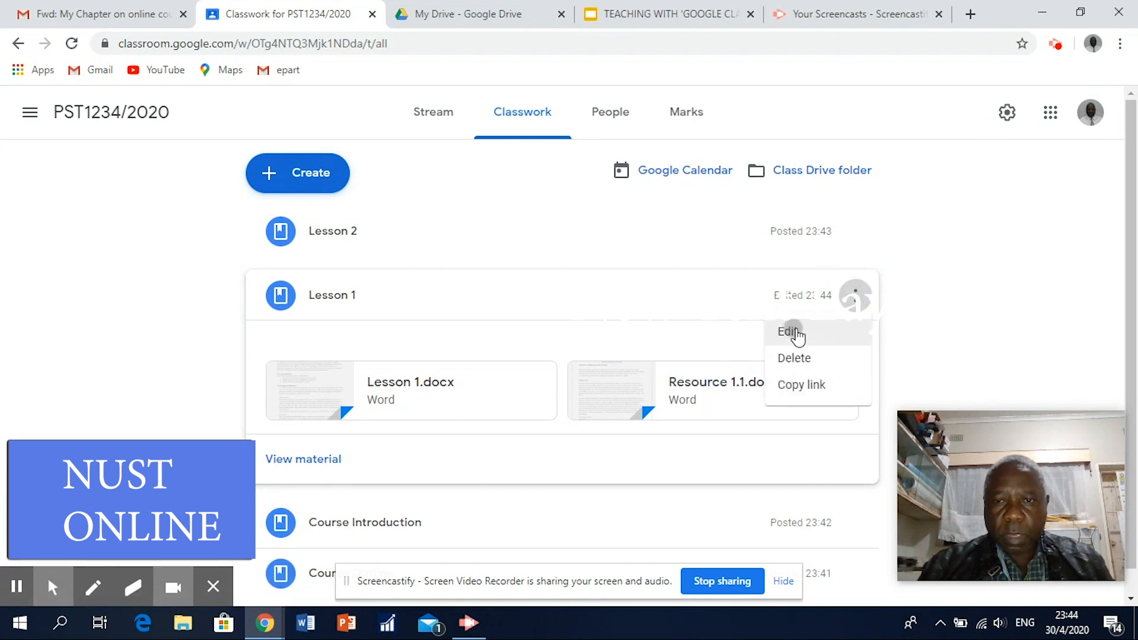
{"action": "left_click", "coordinate": [794, 330]}
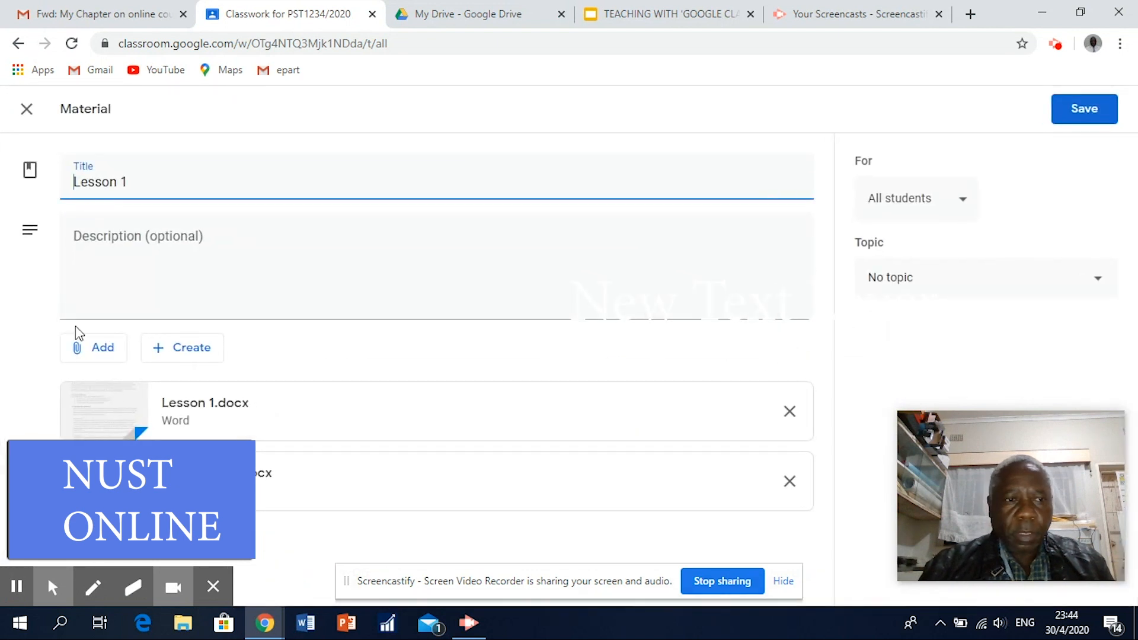
{"action": "left_click", "coordinate": [97, 351]}
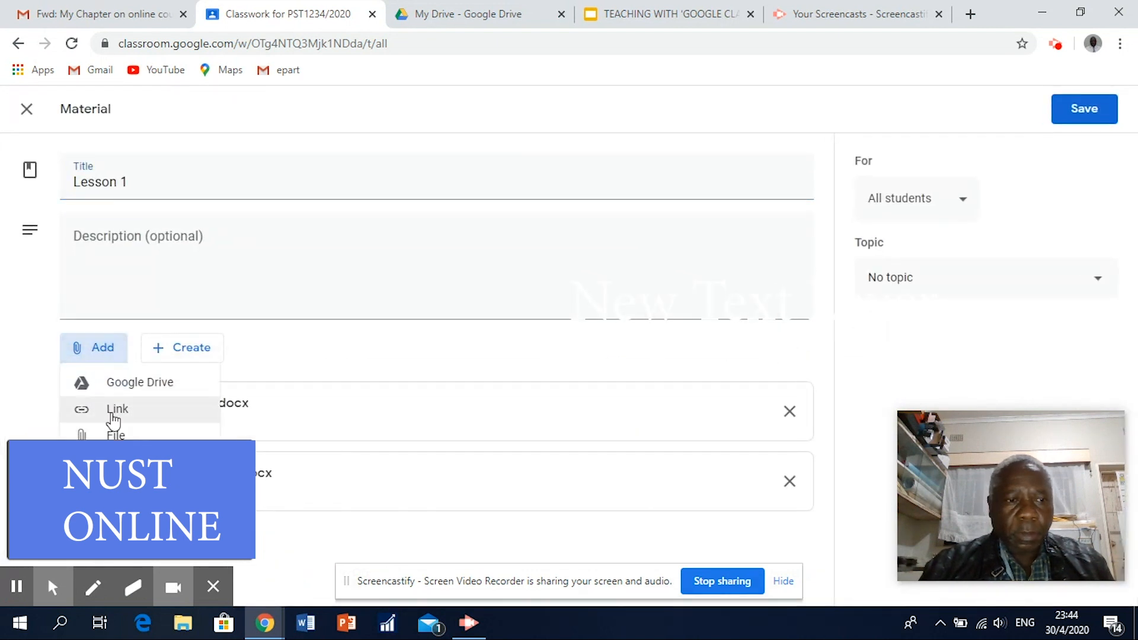
{"action": "key", "text": "Escape"}
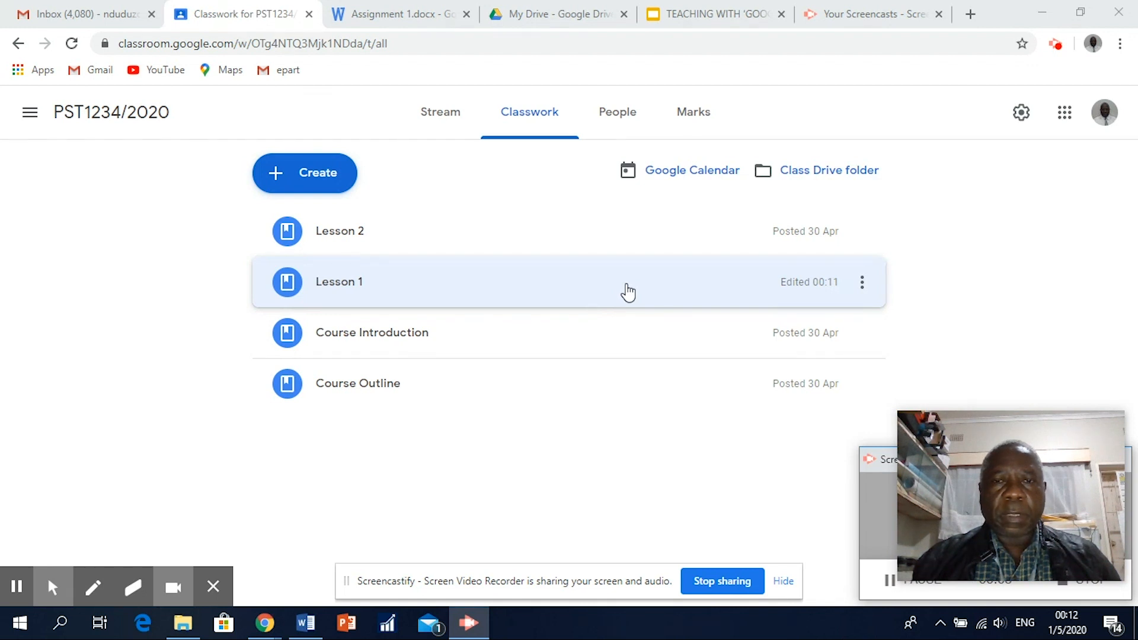
Edit the Lesson 1 material to attach the device file "Assignment 1" from the MODULE folder and save it.
{"action": "left_click", "coordinate": [628, 291]}
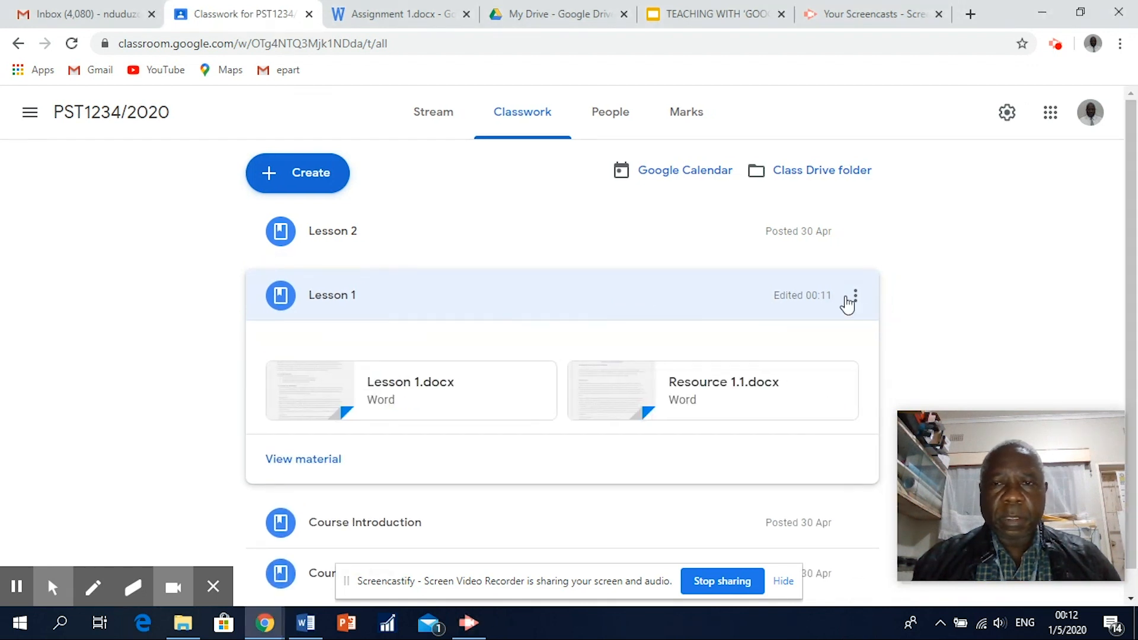
{"action": "left_click", "coordinate": [854, 296]}
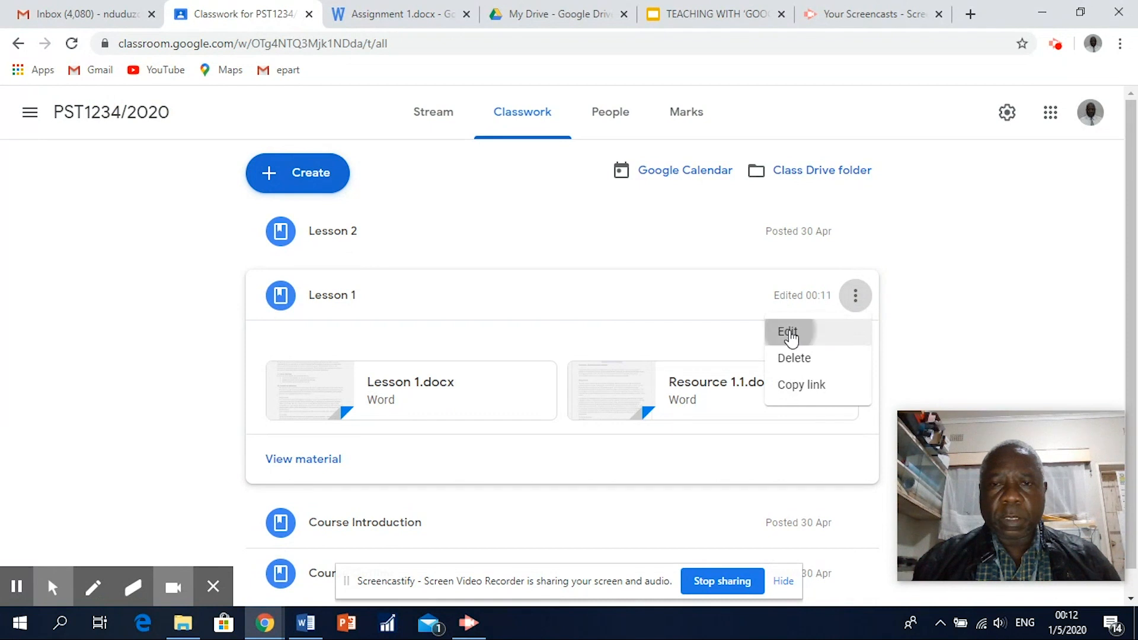
{"action": "left_click", "coordinate": [790, 333]}
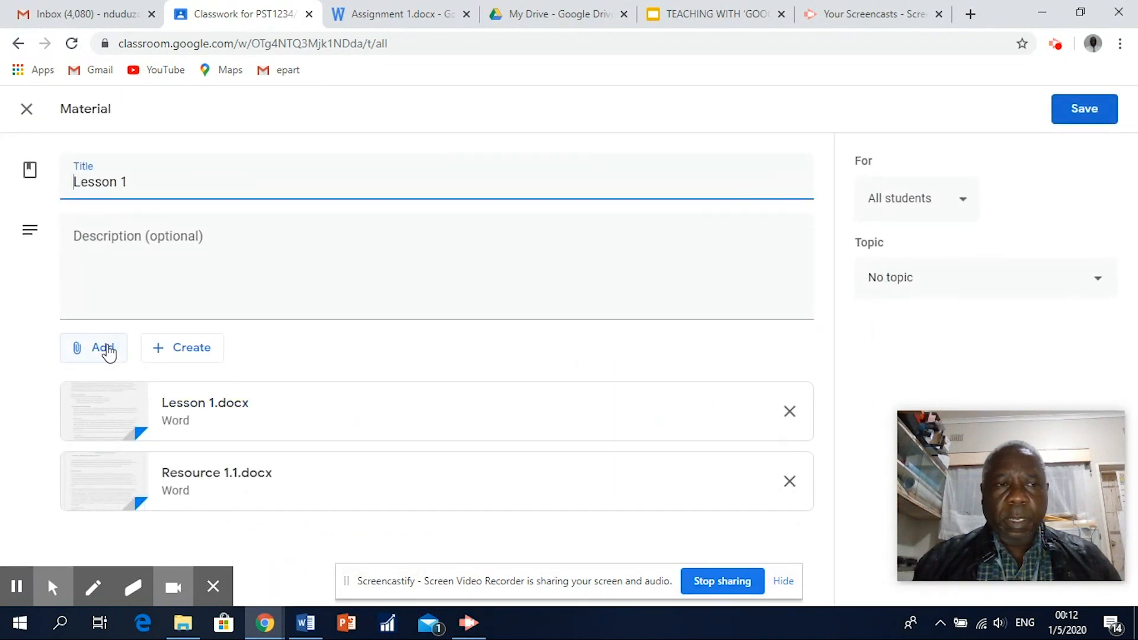
{"action": "left_click", "coordinate": [108, 352]}
{"action": "left_click", "coordinate": [126, 429]}
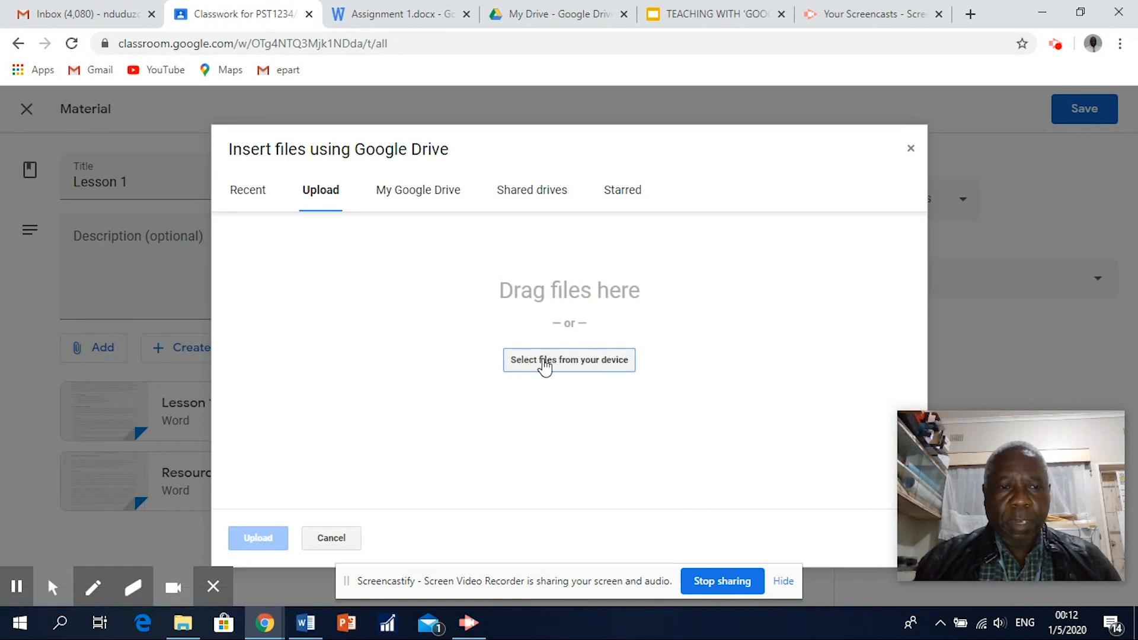
{"action": "left_click", "coordinate": [542, 363]}
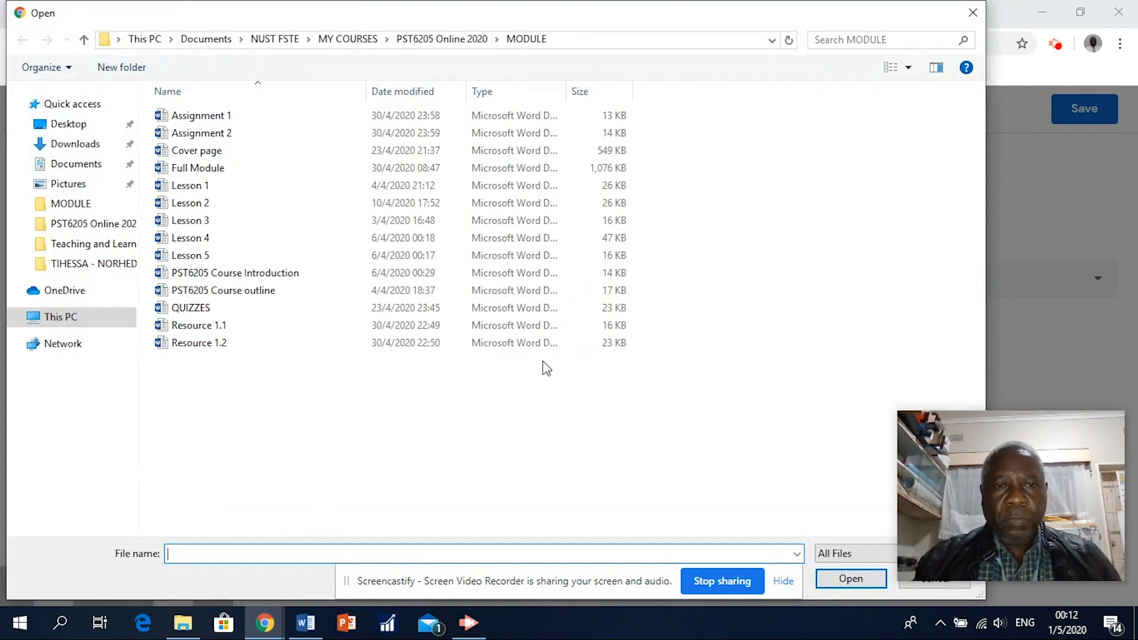
{"action": "left_click", "coordinate": [204, 117]}
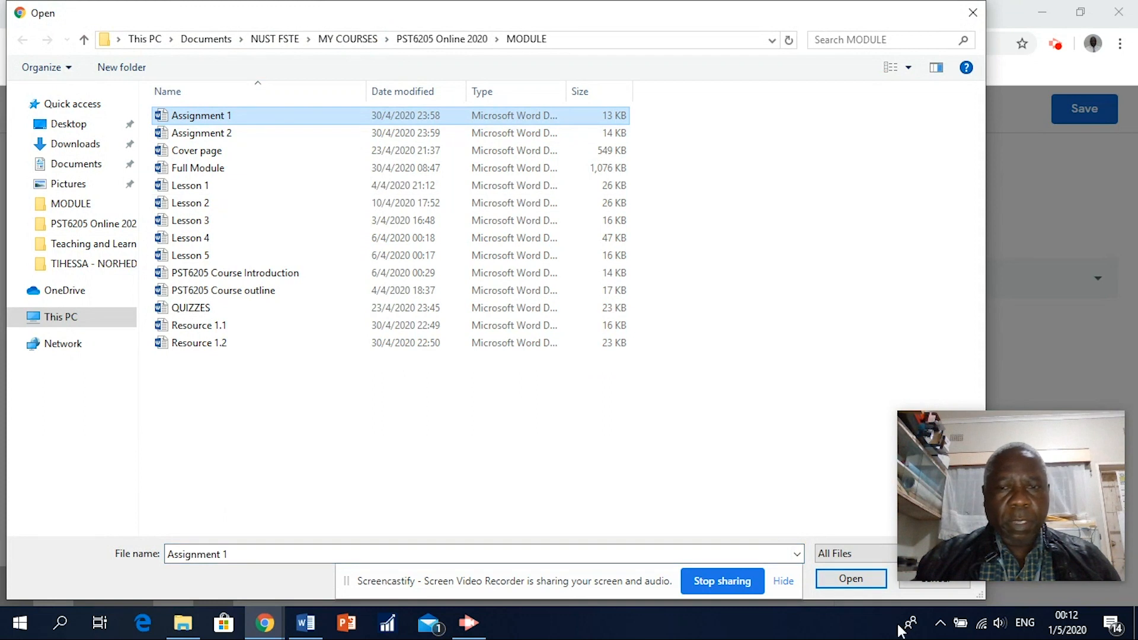
{"action": "left_click", "coordinate": [848, 581]}
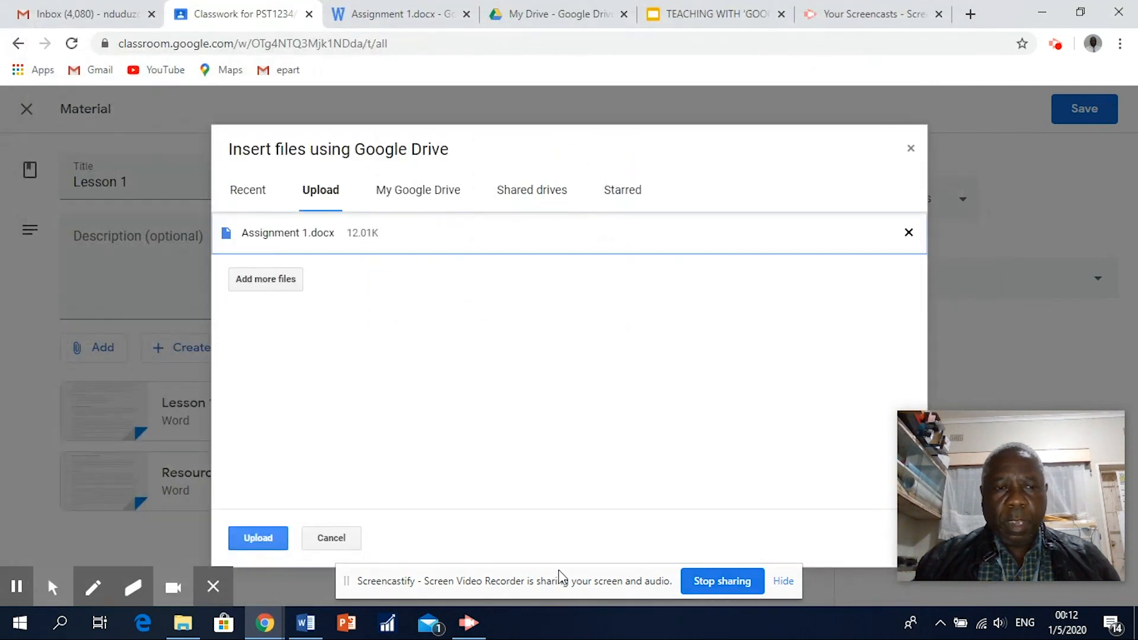
{"action": "left_click", "coordinate": [260, 537]}
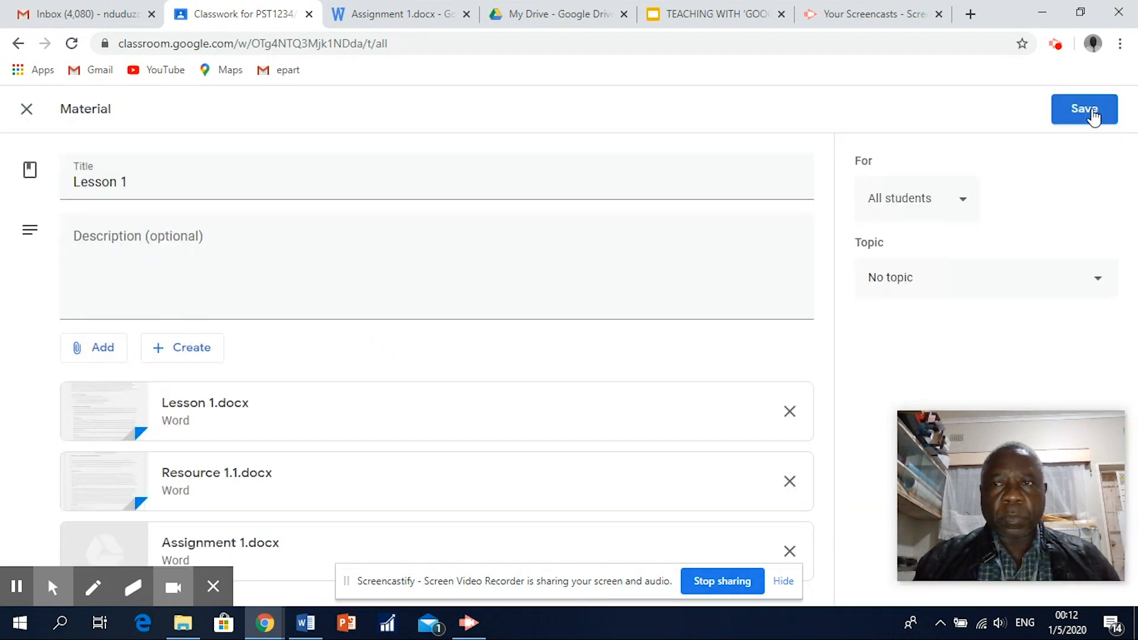
{"action": "left_click", "coordinate": [1093, 116]}
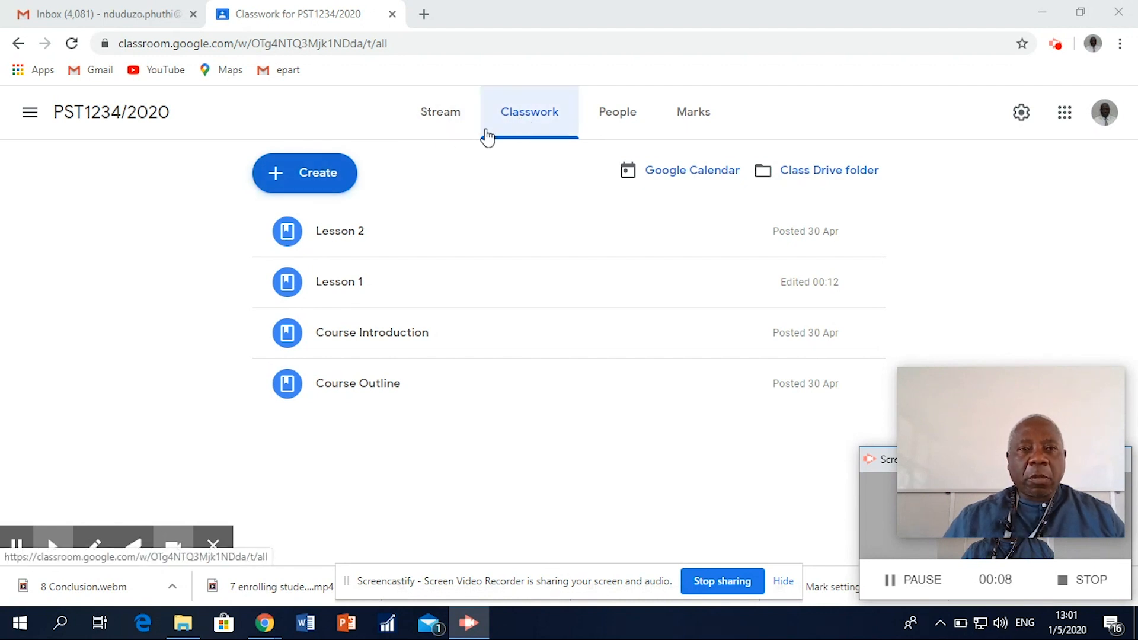
Create a quiz assignment titled "Quiz 1" with the instructions "Answer ALL questions".
{"action": "left_click", "coordinate": [335, 185]}
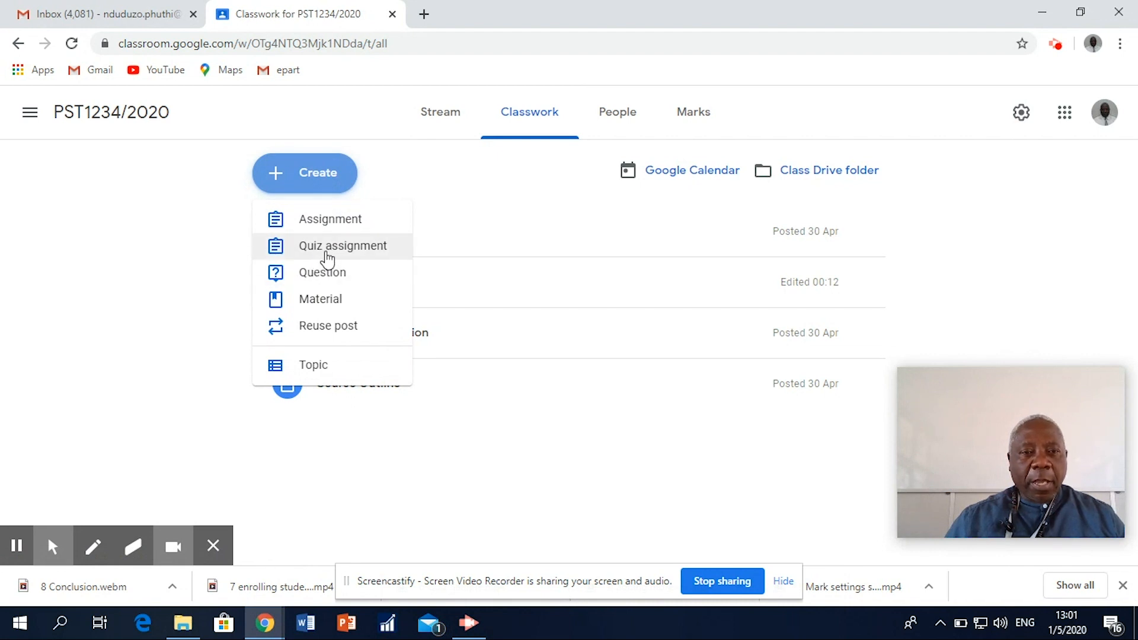
{"action": "left_click", "coordinate": [327, 259]}
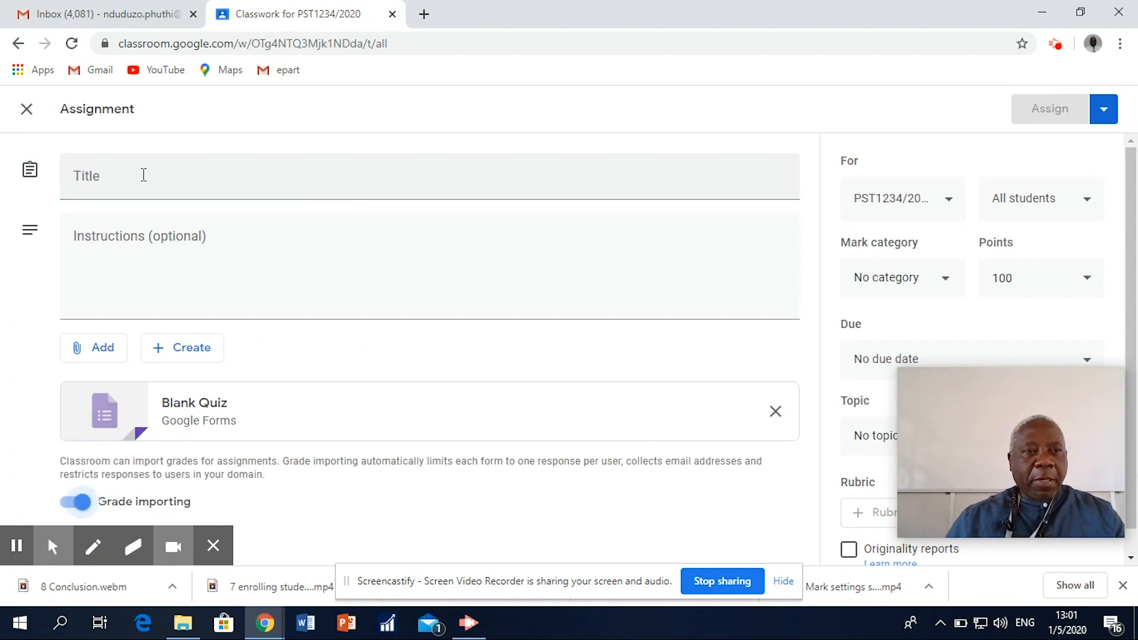
{"action": "left_click", "coordinate": [144, 173]}
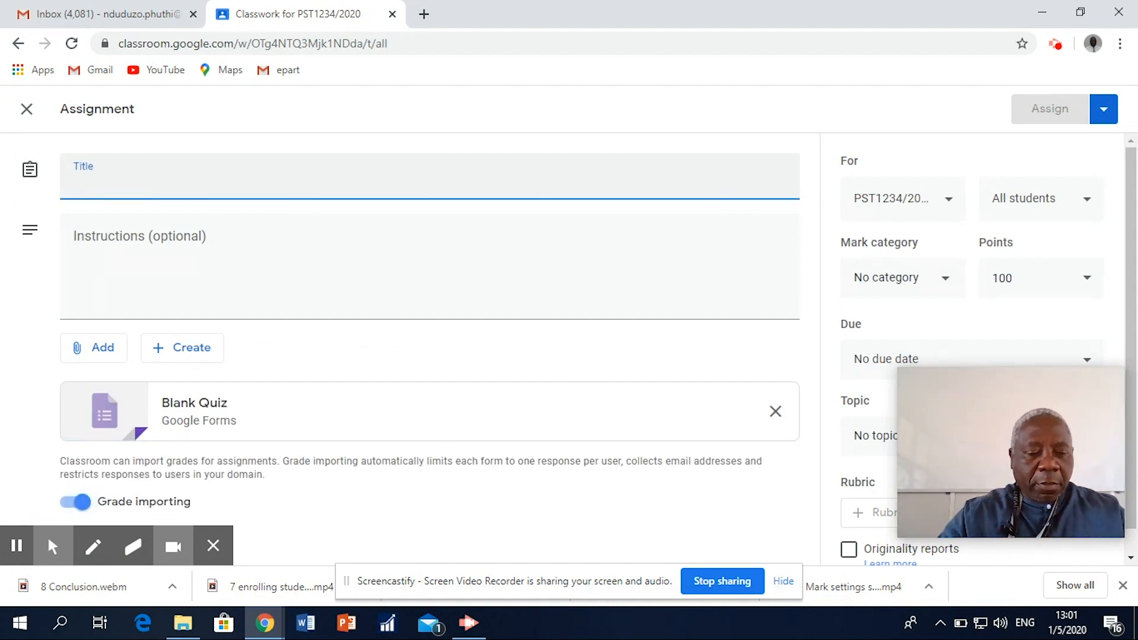
{"action": "type", "text": "Quiz 1"}
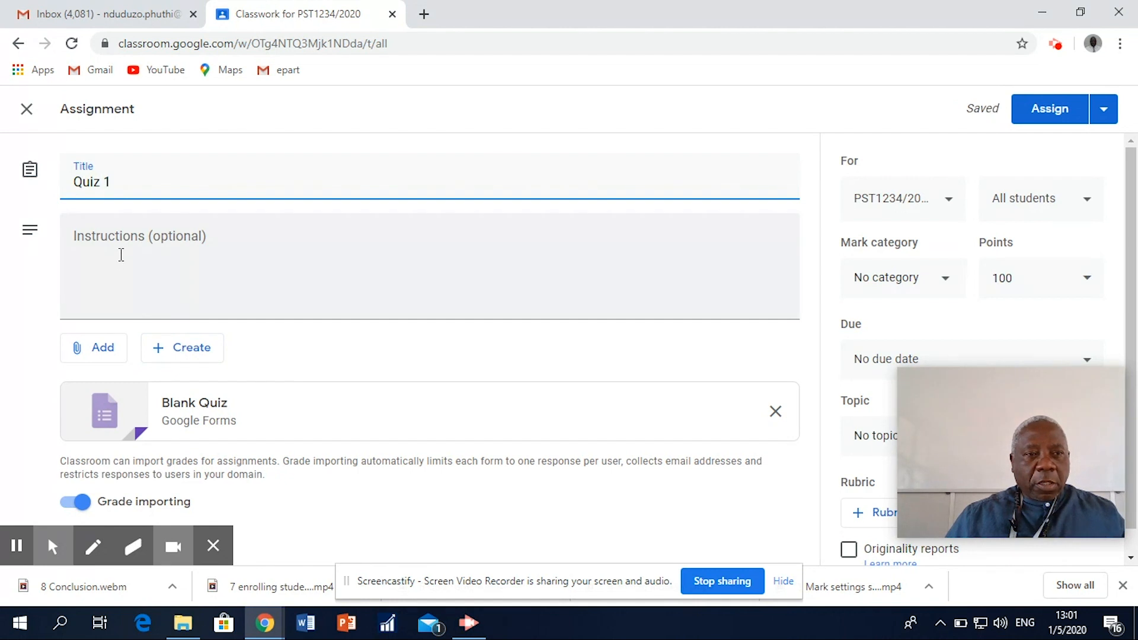
{"action": "left_click", "coordinate": [121, 250]}
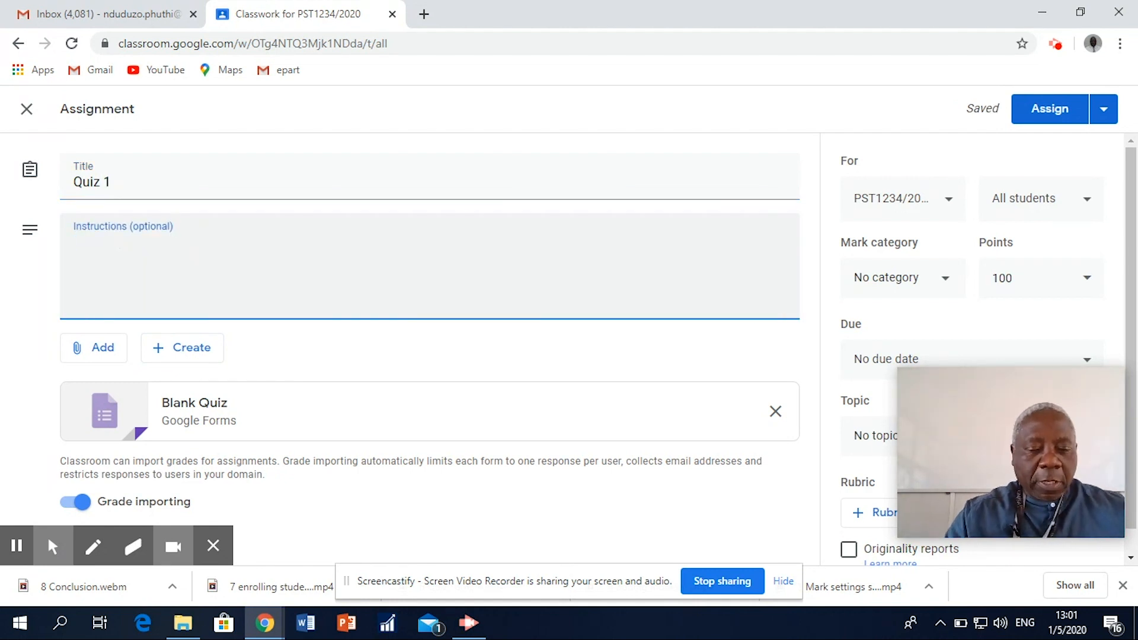
{"action": "type", "text": "Answer ALL questions"}
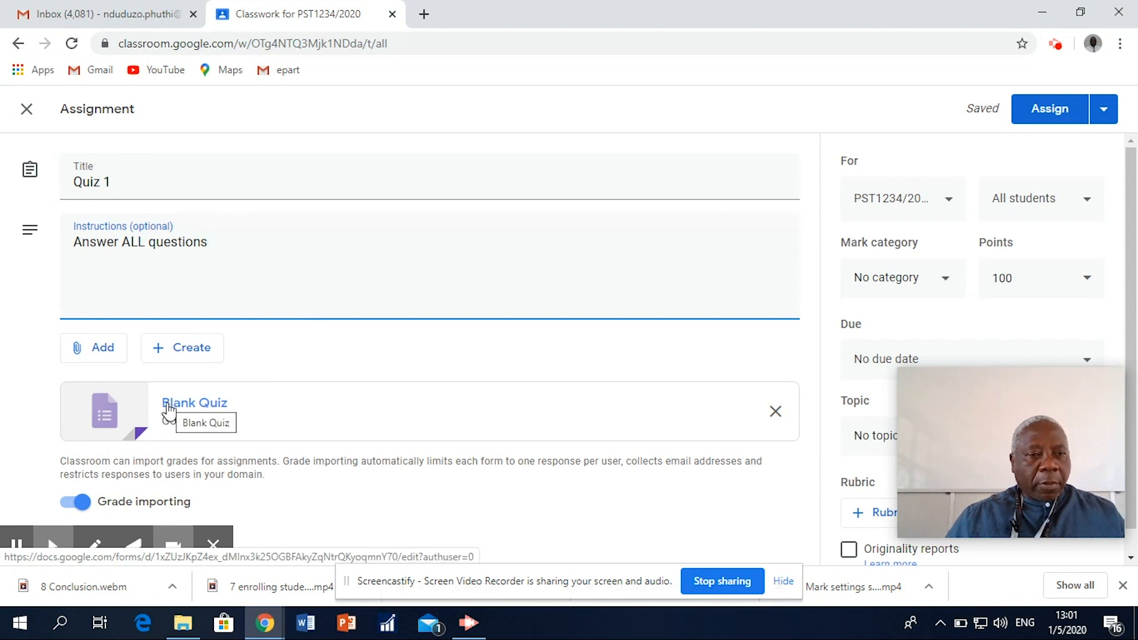
Open the attached Blank Quiz form and change both its heading and its file name to "Quiz 1".
{"action": "left_click", "coordinate": [199, 405]}
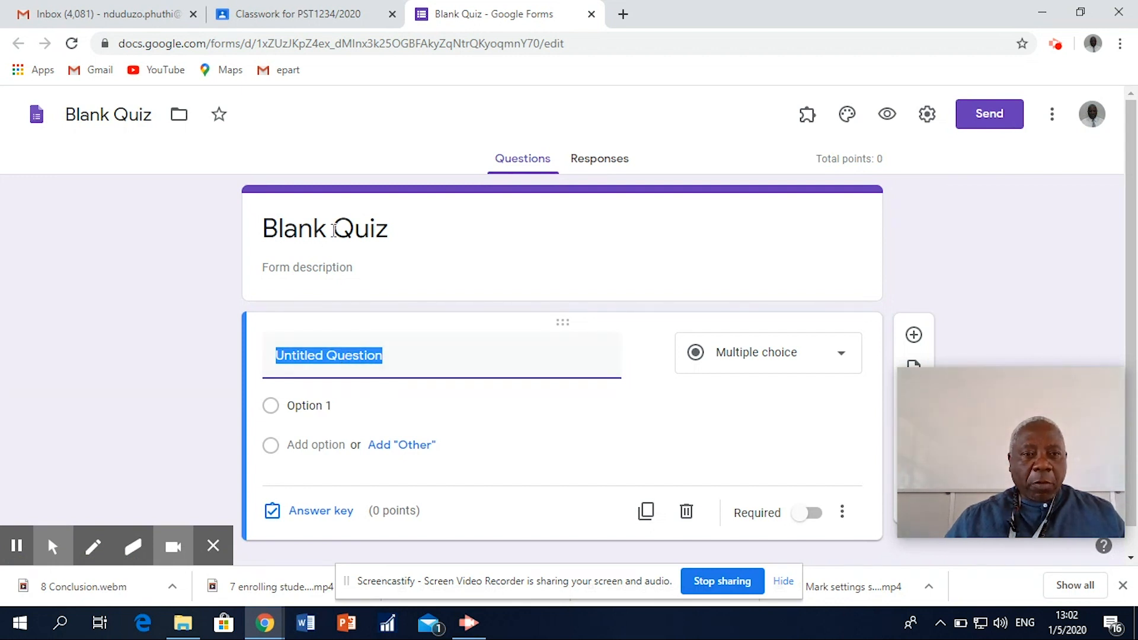
{"action": "left_click", "coordinate": [333, 231]}
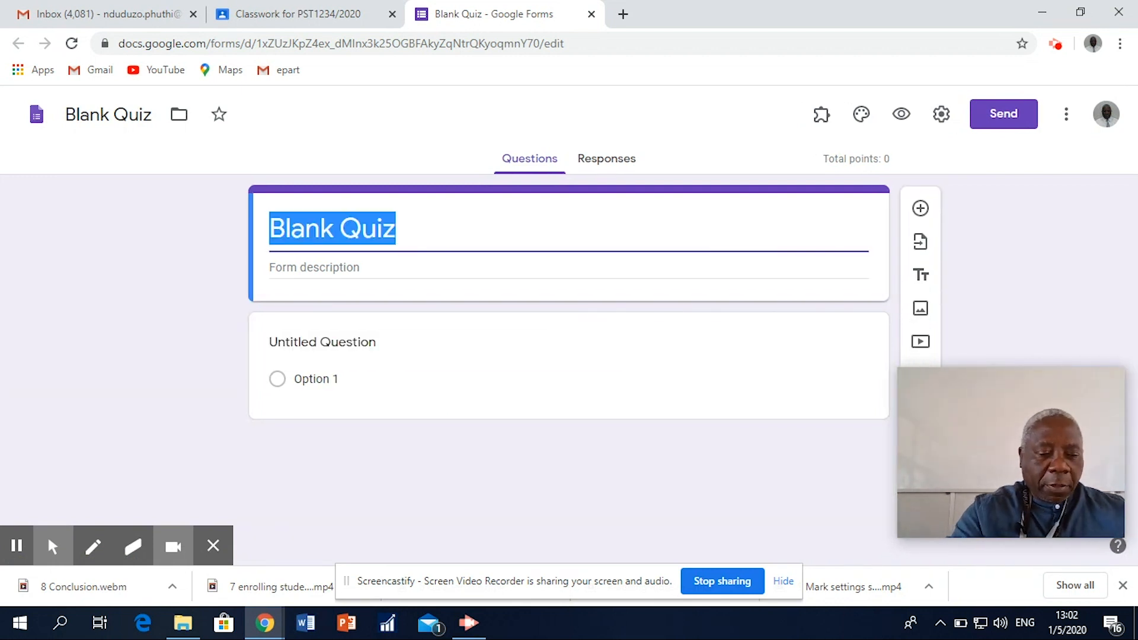
{"action": "type", "text": "Quiz"}
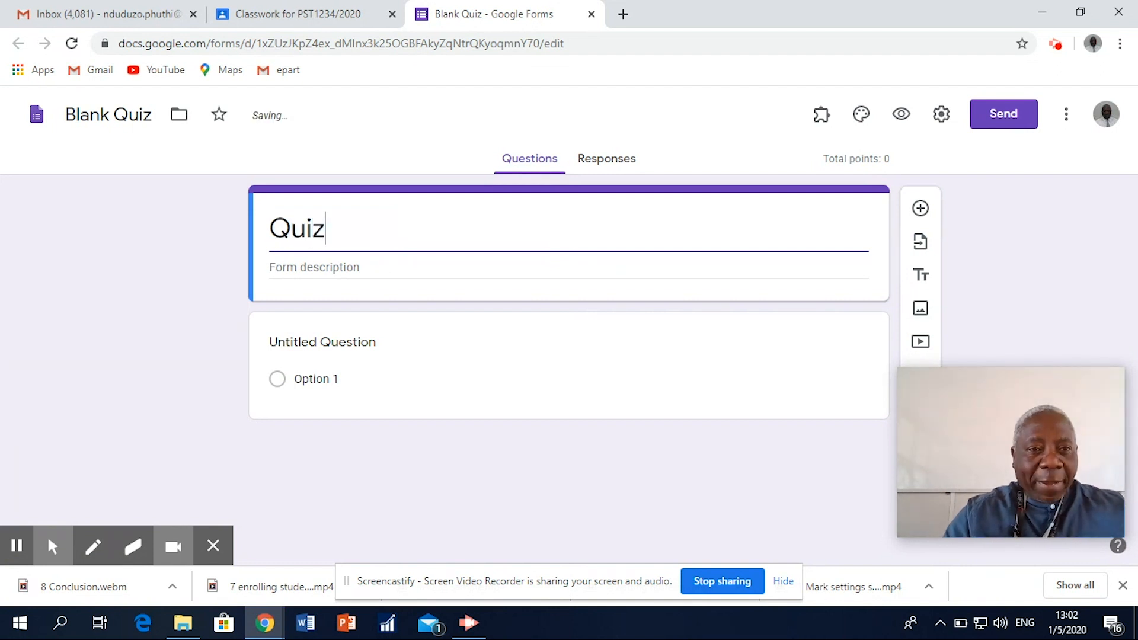
{"action": "type", "text": " 1"}
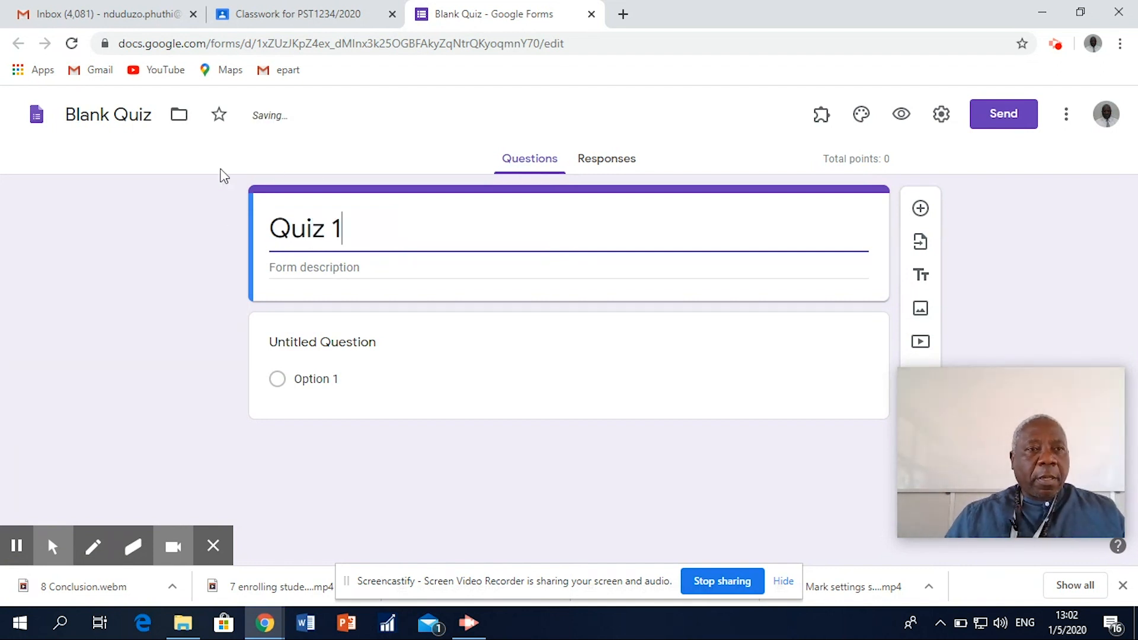
{"action": "left_click", "coordinate": [144, 114]}
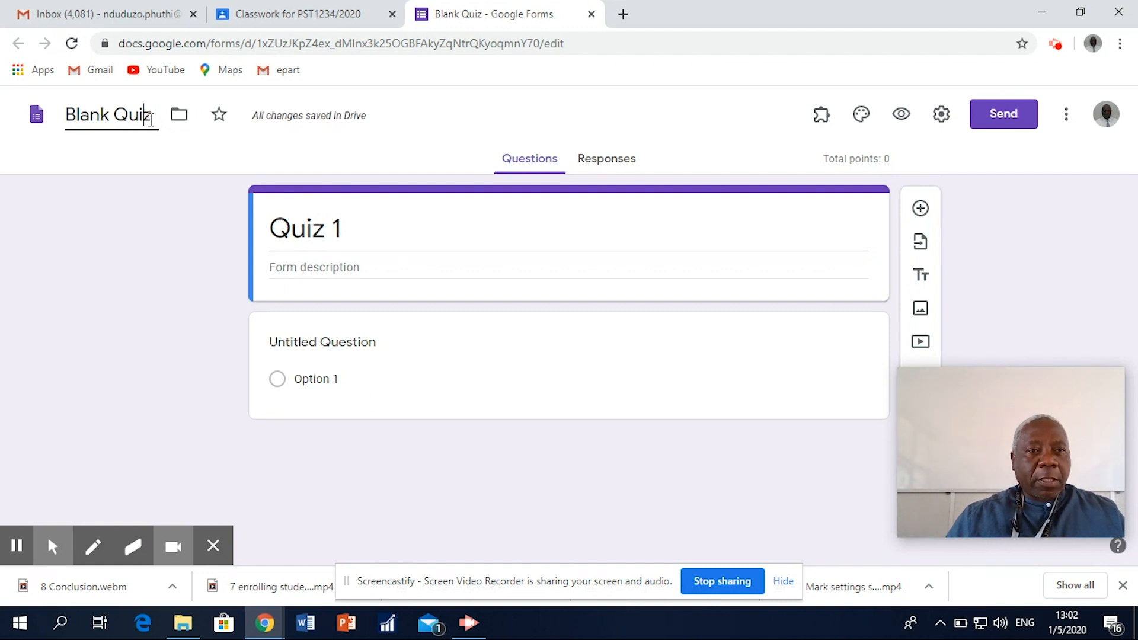
{"action": "left_click_drag", "start_coordinate": [146, 117], "coordinate": [69, 104]}
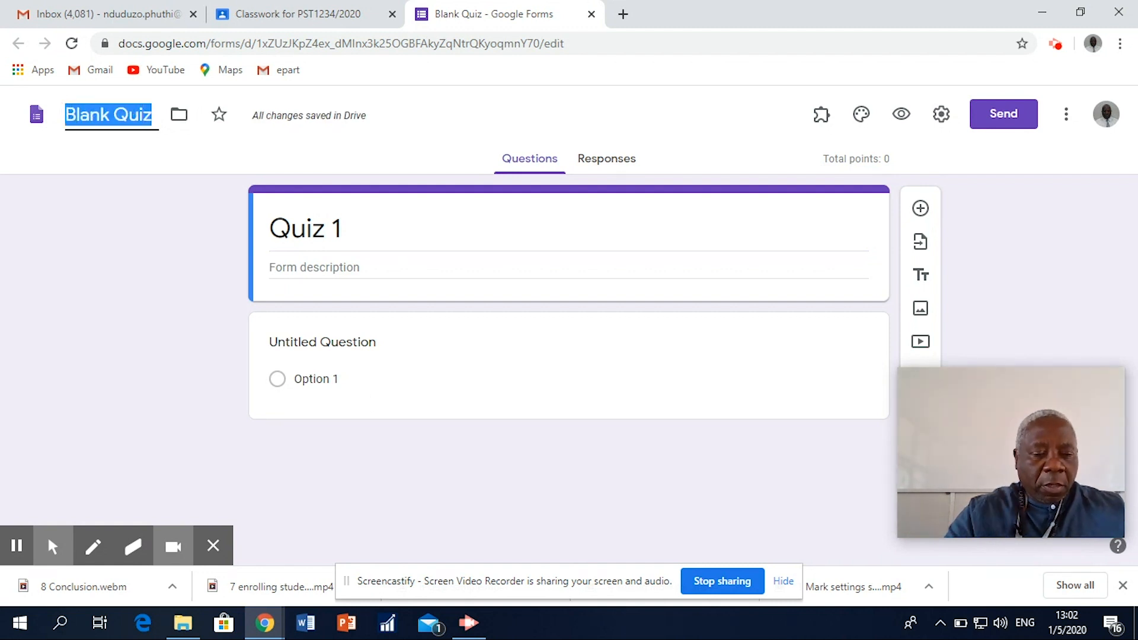
{"action": "type", "text": "Quiz"}
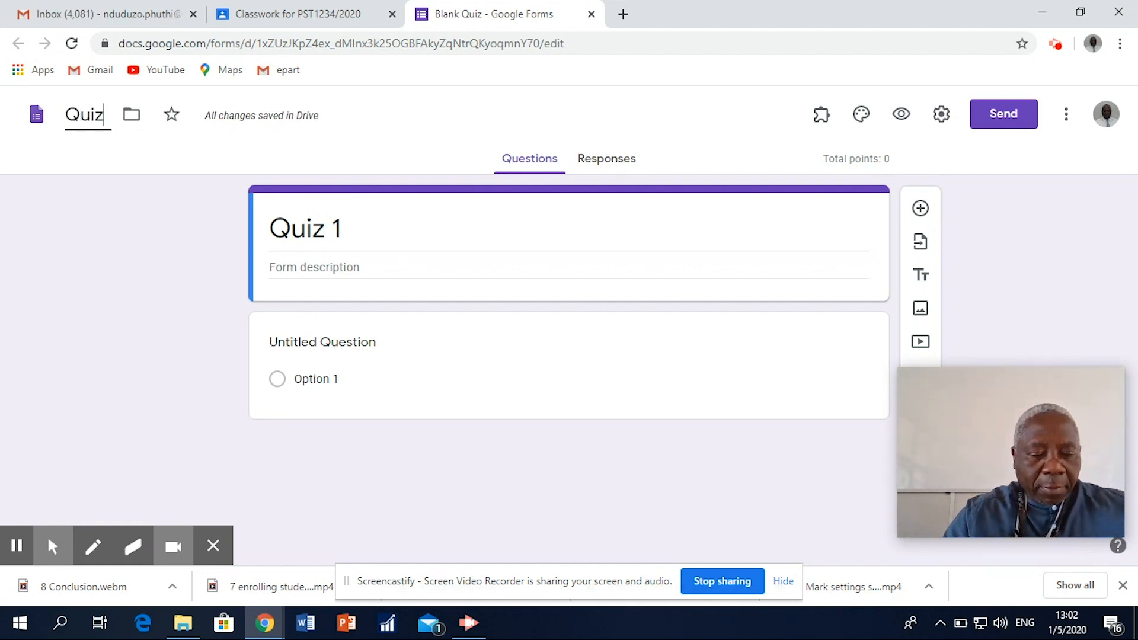
{"action": "type", "text": " 1"}
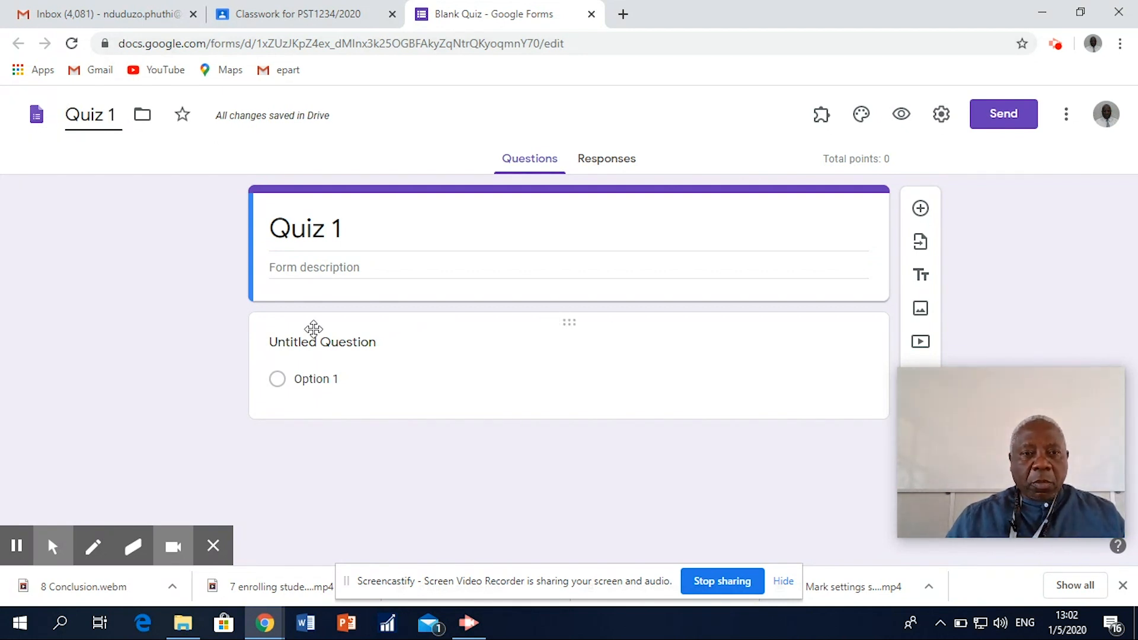
Keep the first question as multiple choice and enter the question text "In which city is NUST?".
{"action": "left_click", "coordinate": [323, 343]}
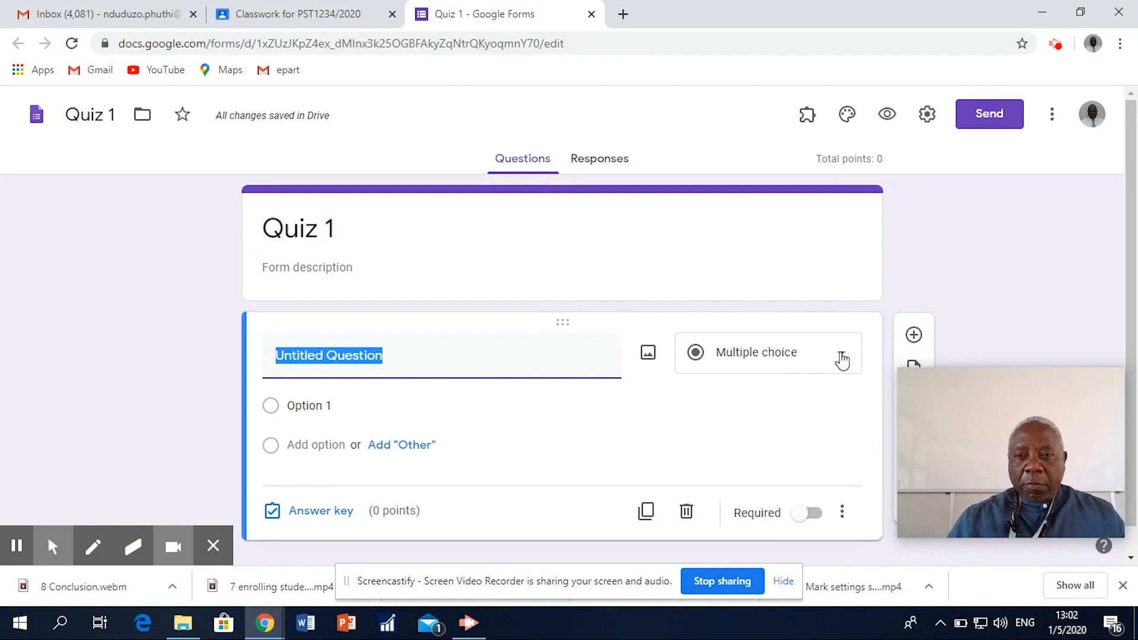
{"action": "left_click", "coordinate": [842, 359]}
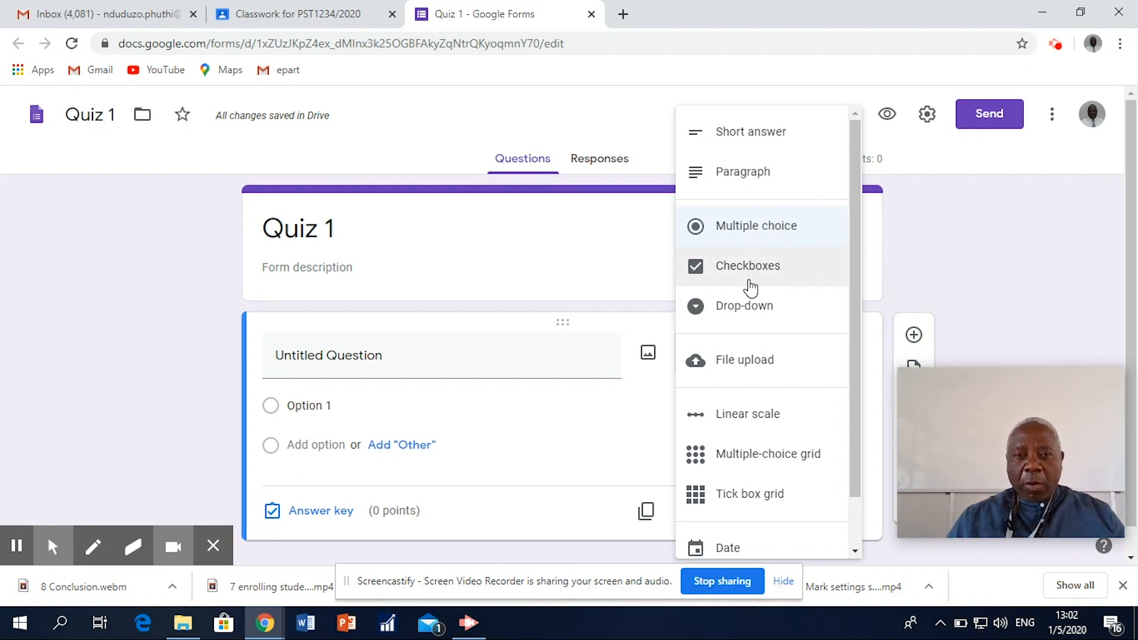
{"action": "left_click", "coordinate": [754, 237]}
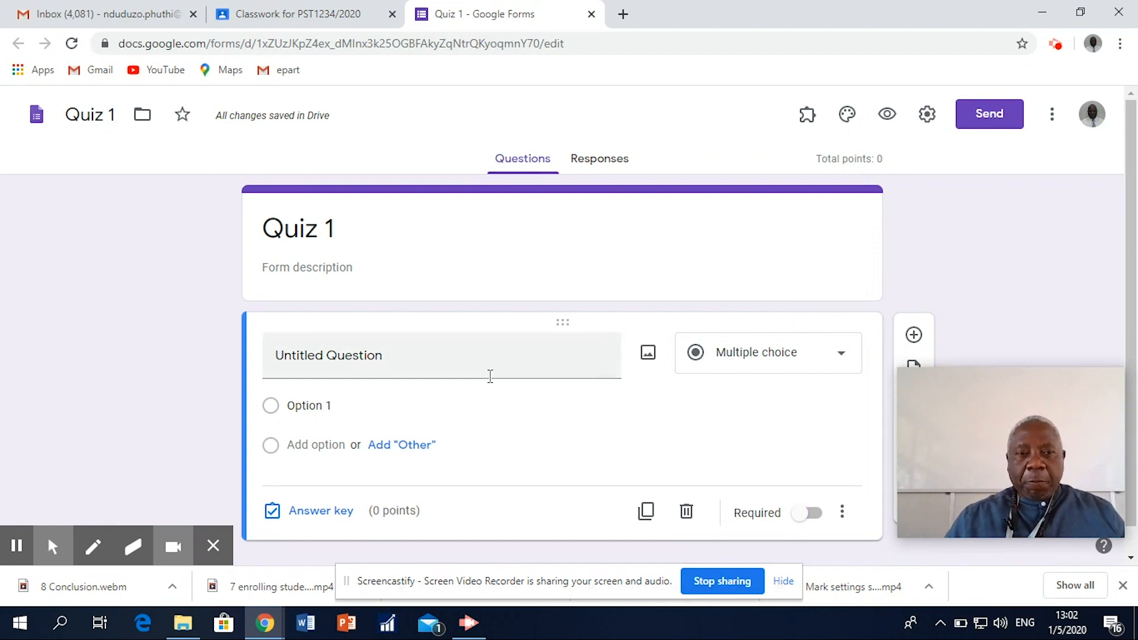
{"action": "left_click", "coordinate": [382, 366]}
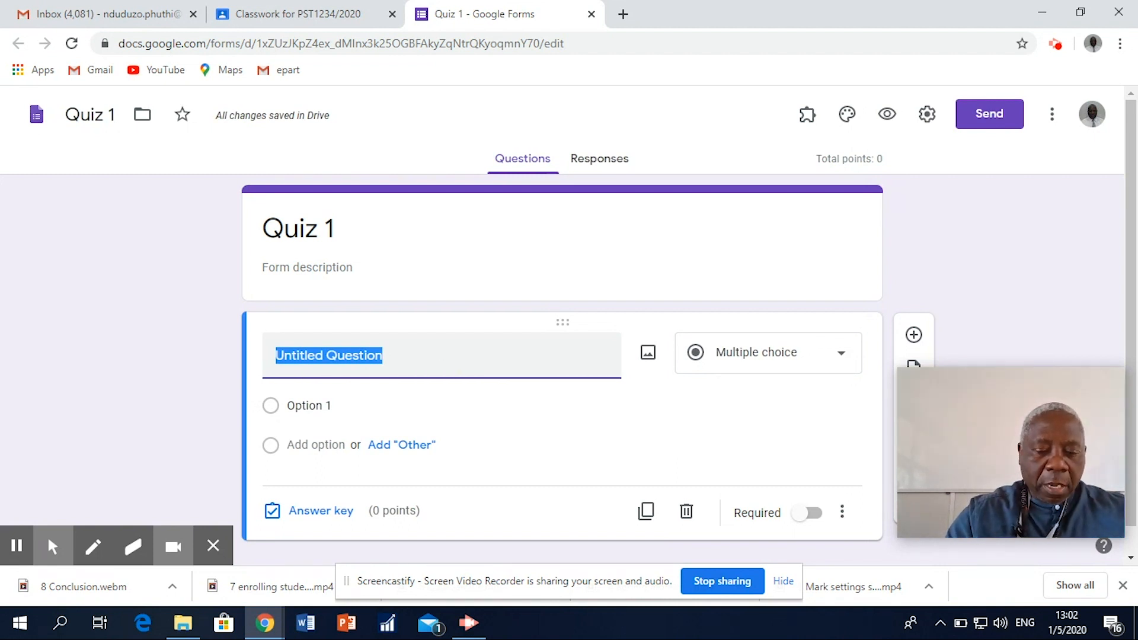
{"action": "type", "text": "In"}
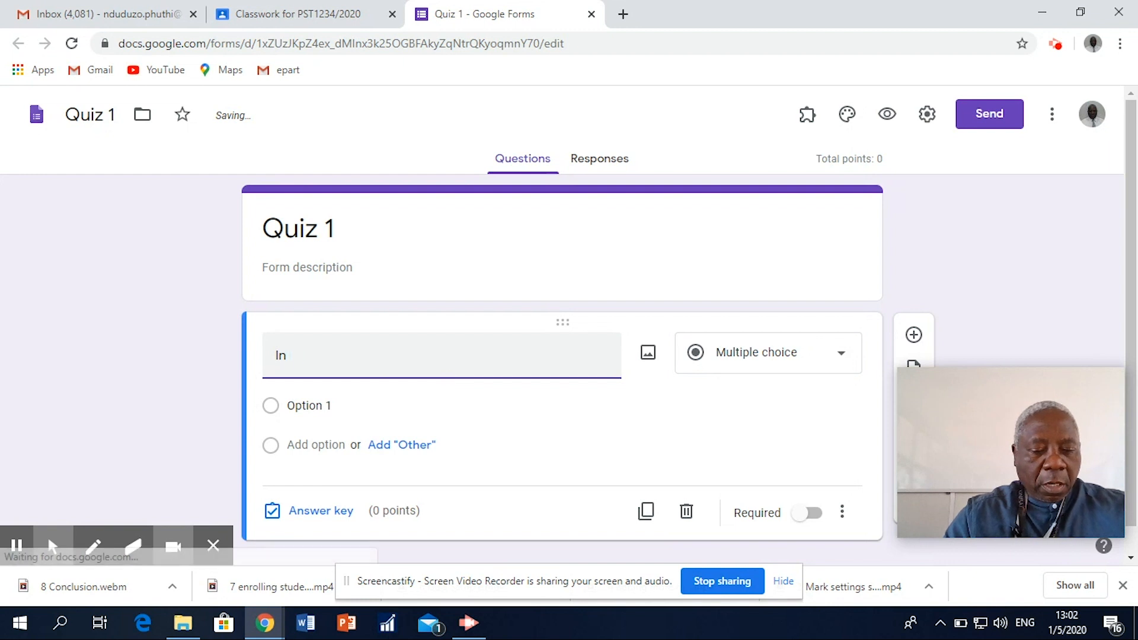
{"action": "type", "text": " which ci"}
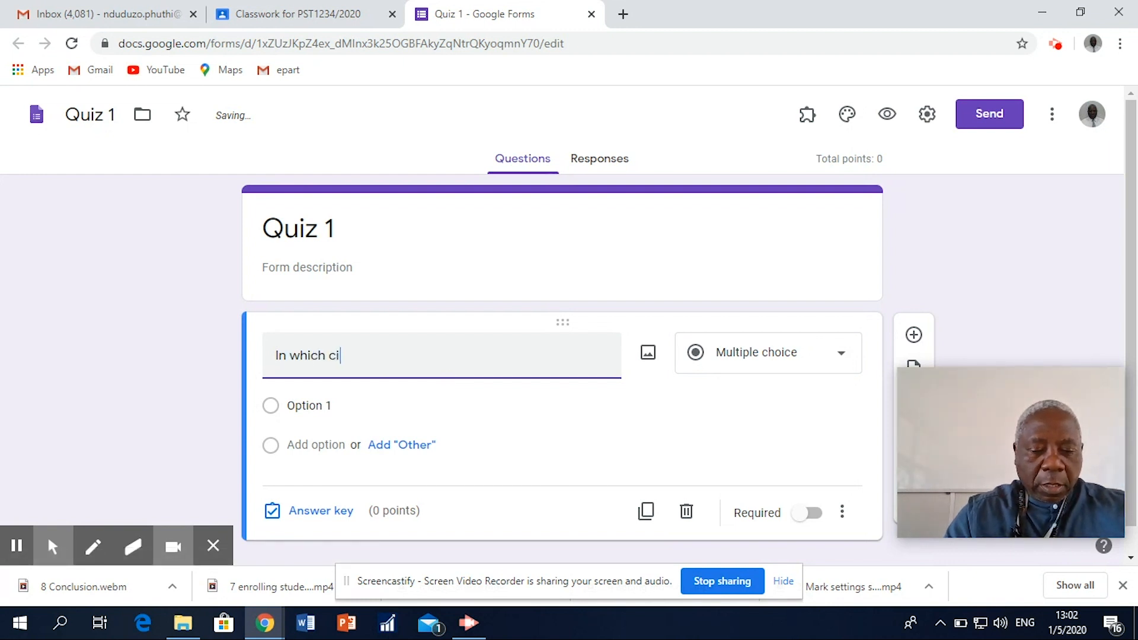
{"action": "type", "text": "ty"}
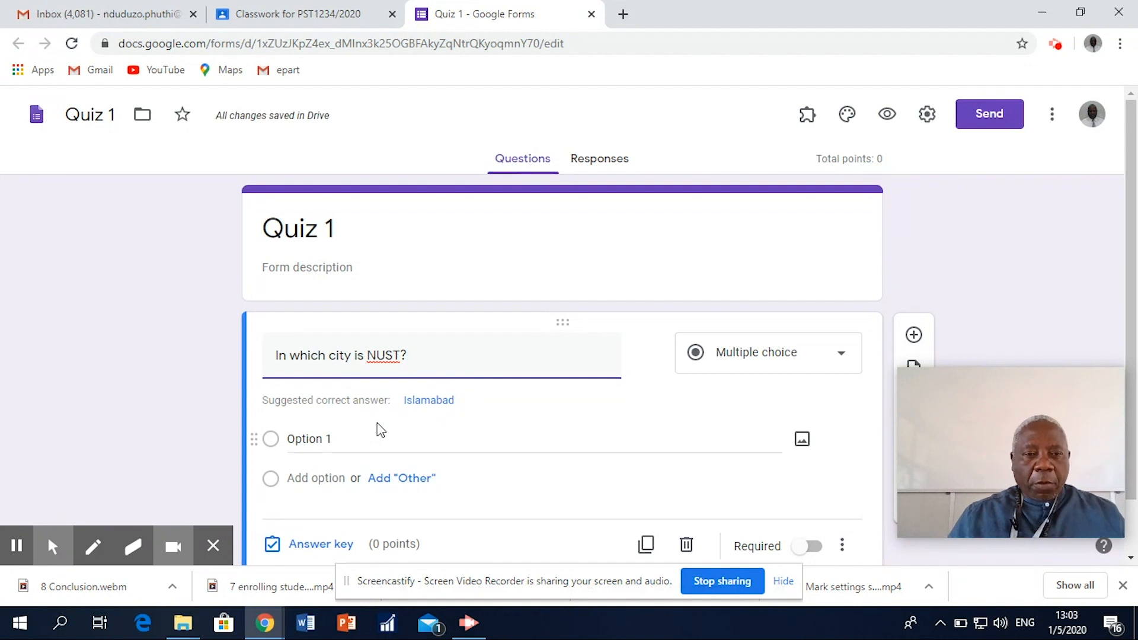
Add the answer options Gweru, Bulawayo, Harare and London to the NUST question.
{"action": "left_click", "coordinate": [277, 442]}
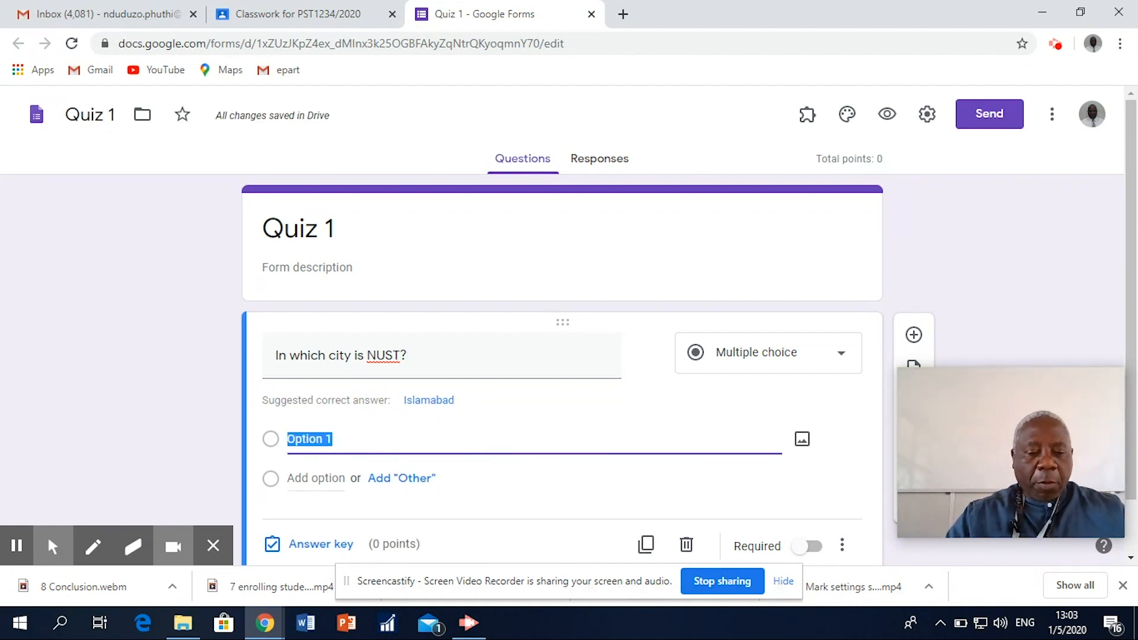
{"action": "type", "text": "Gweru"}
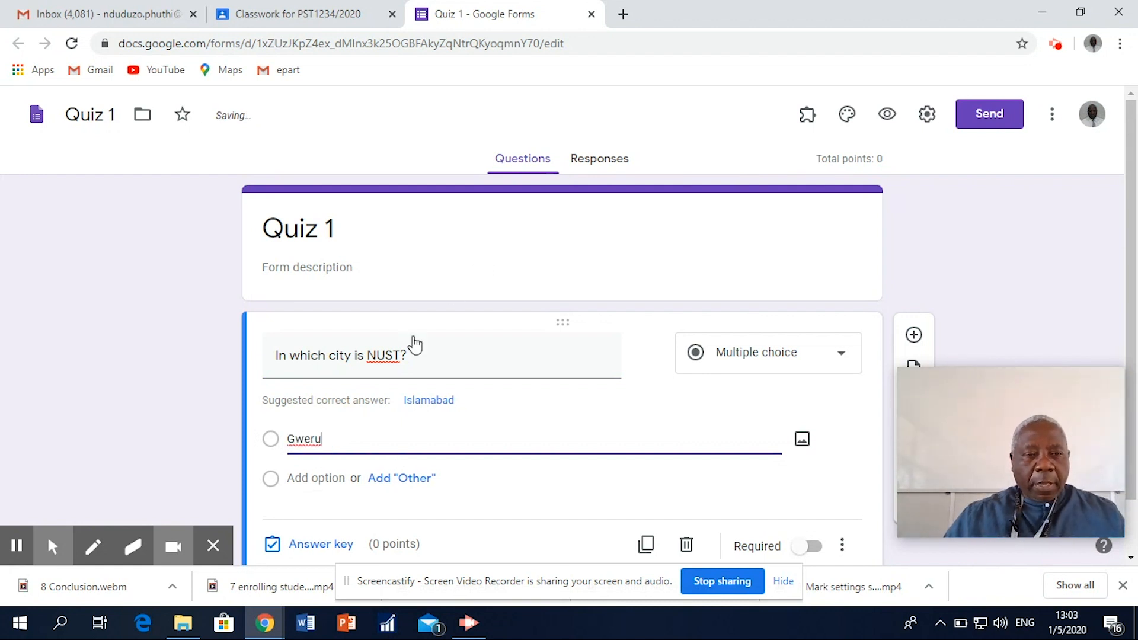
{"action": "left_click", "coordinate": [311, 477]}
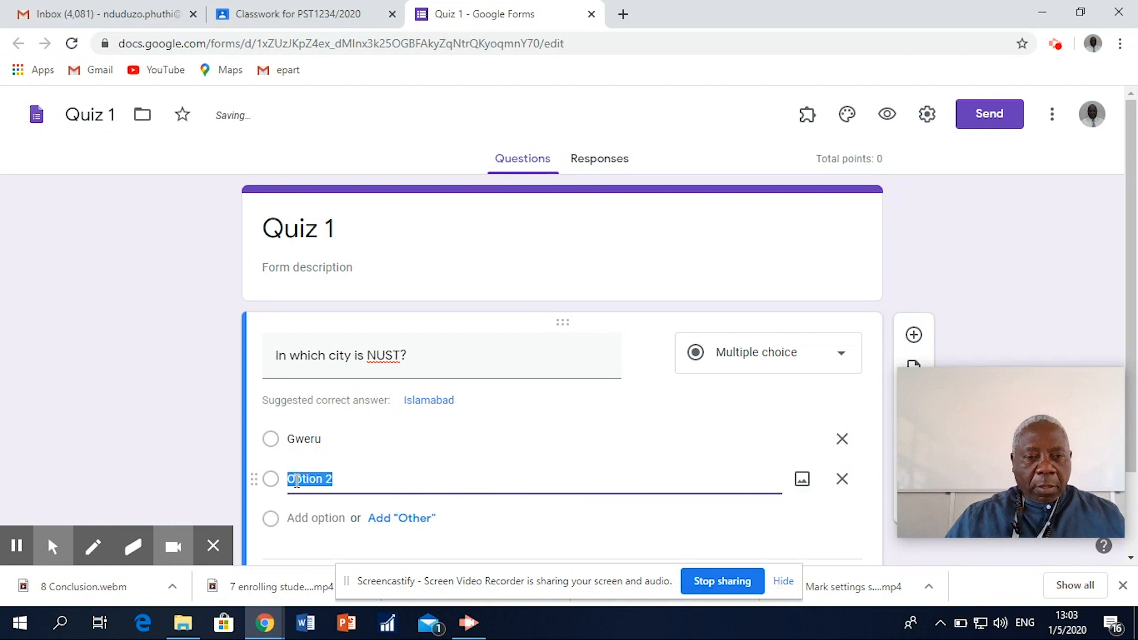
{"action": "type", "text": "Bua"}
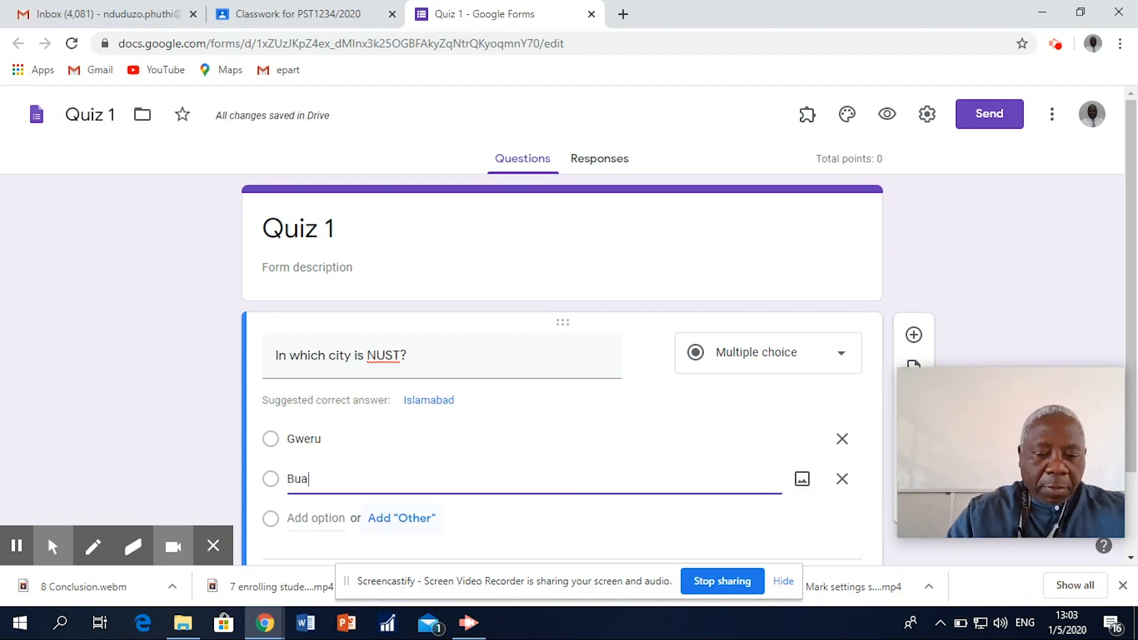
{"action": "type", "text": "awayo"}
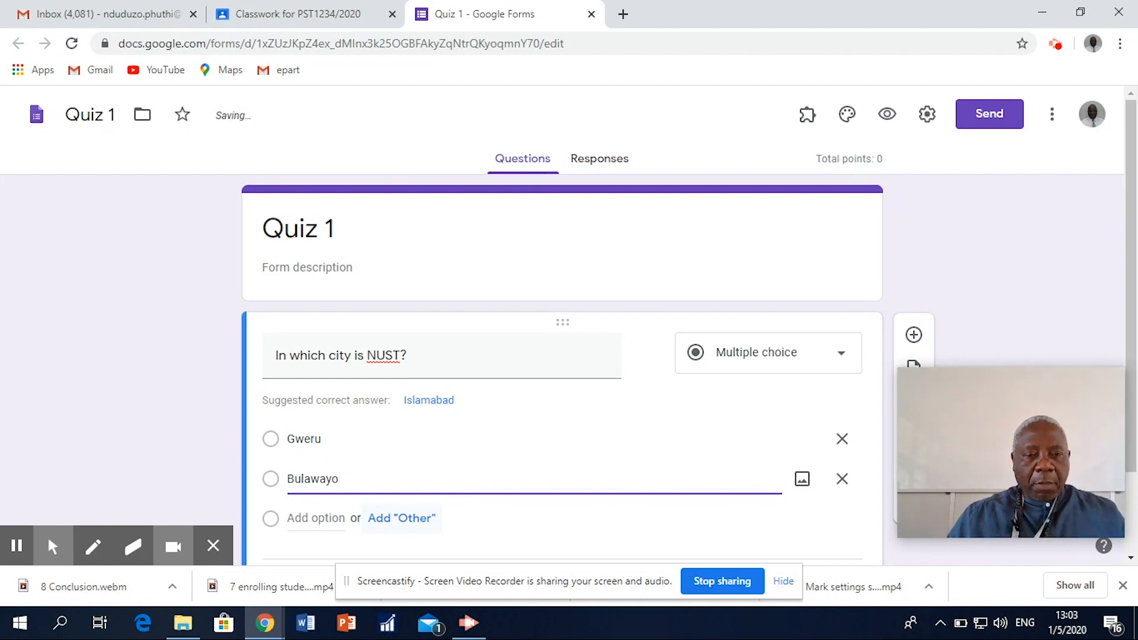
{"action": "left_click", "coordinate": [339, 521]}
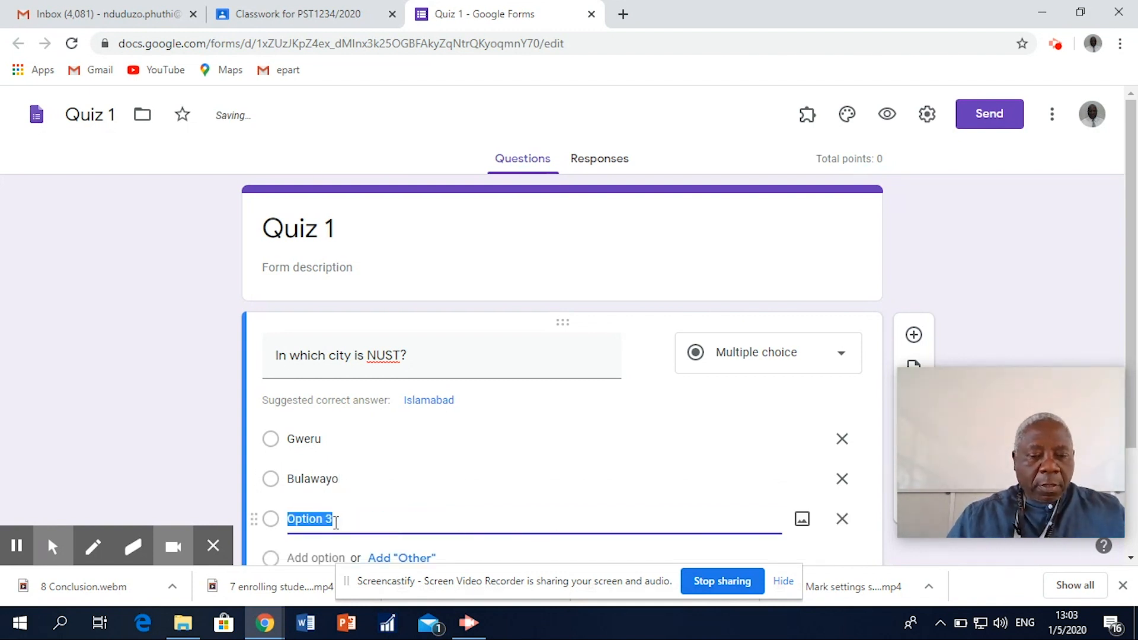
{"action": "type", "text": "Harare"}
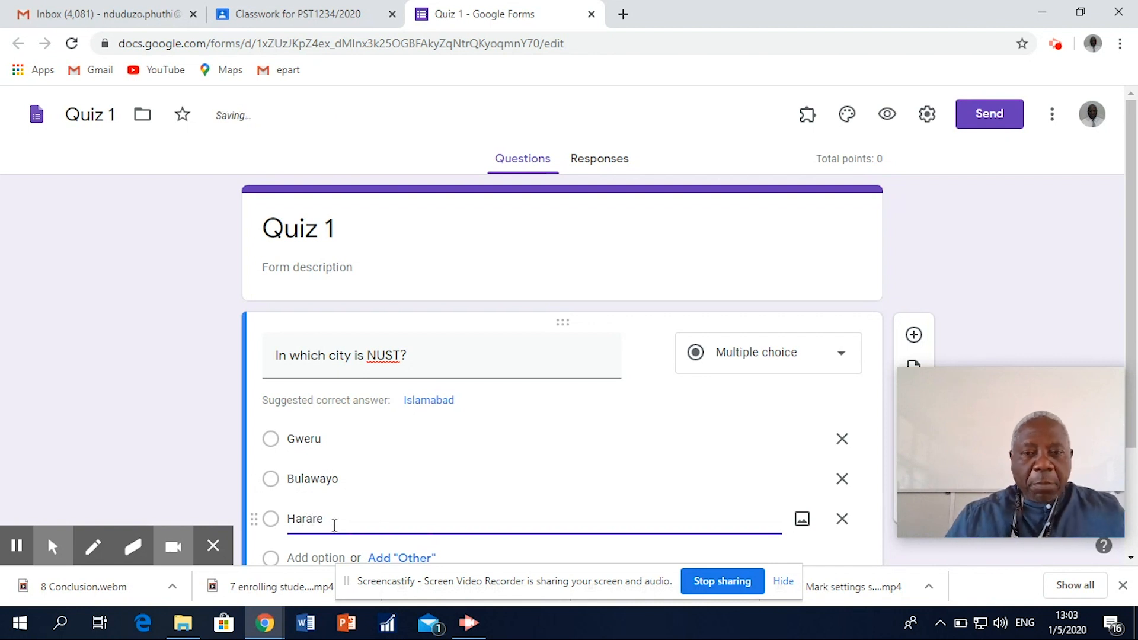
{"action": "left_click", "coordinate": [339, 556]}
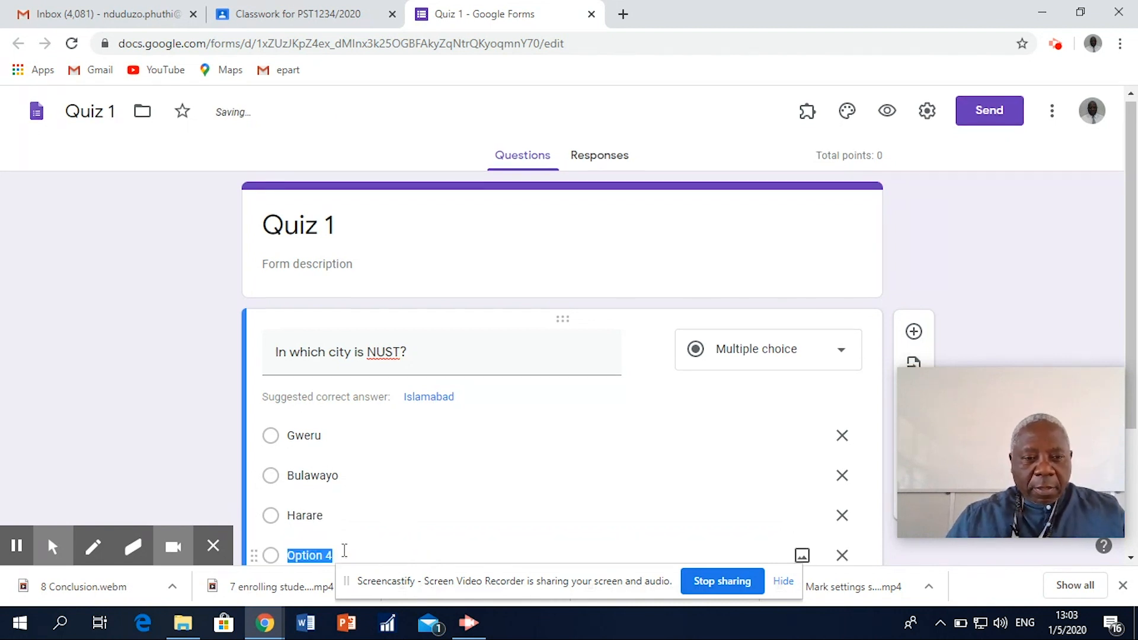
{"action": "type", "text": "Lo"}
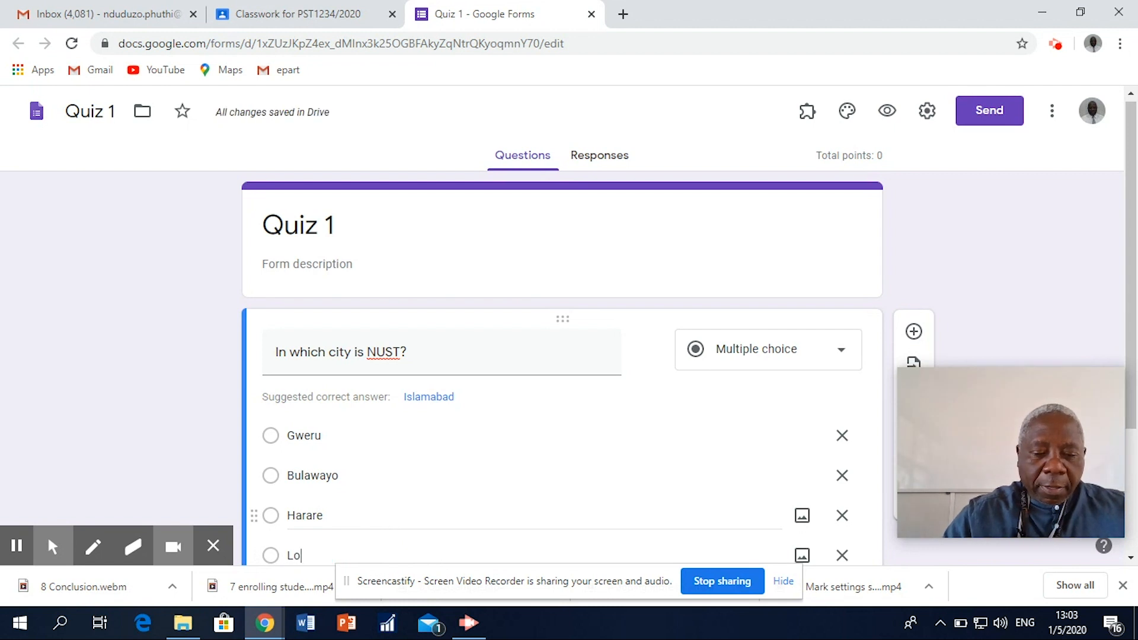
{"action": "type", "text": "ndon"}
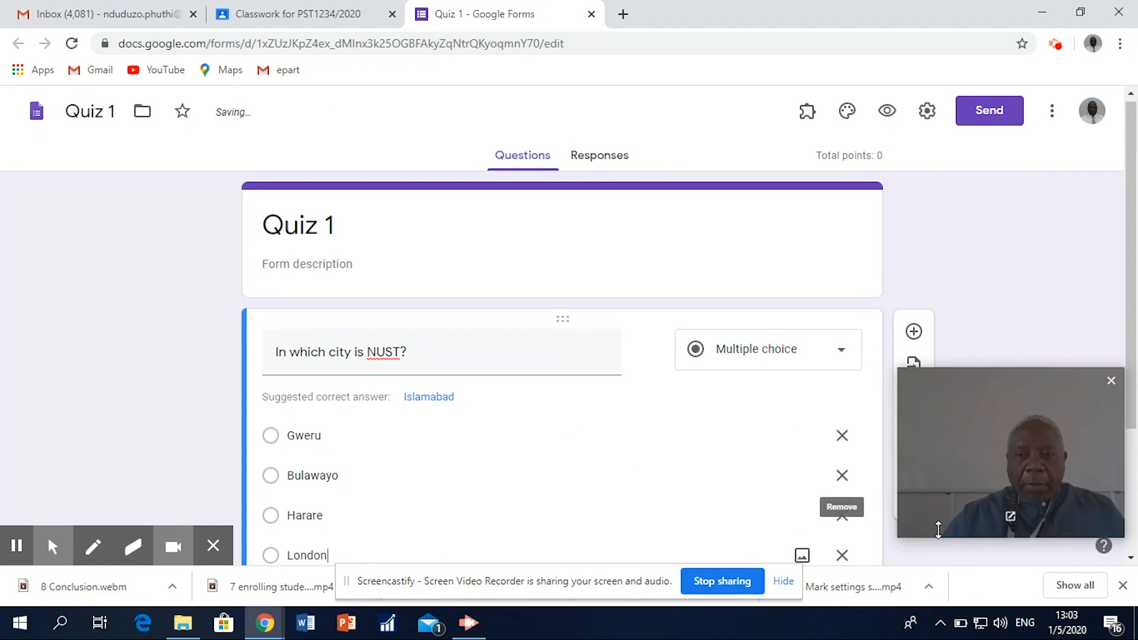
In the NUST question's answer key, set the score to 2 points and mark Bulawayo as the correct answer.
{"action": "scroll", "coordinate": [1121, 555], "scroll_direction": "down", "scroll_amount": 3}
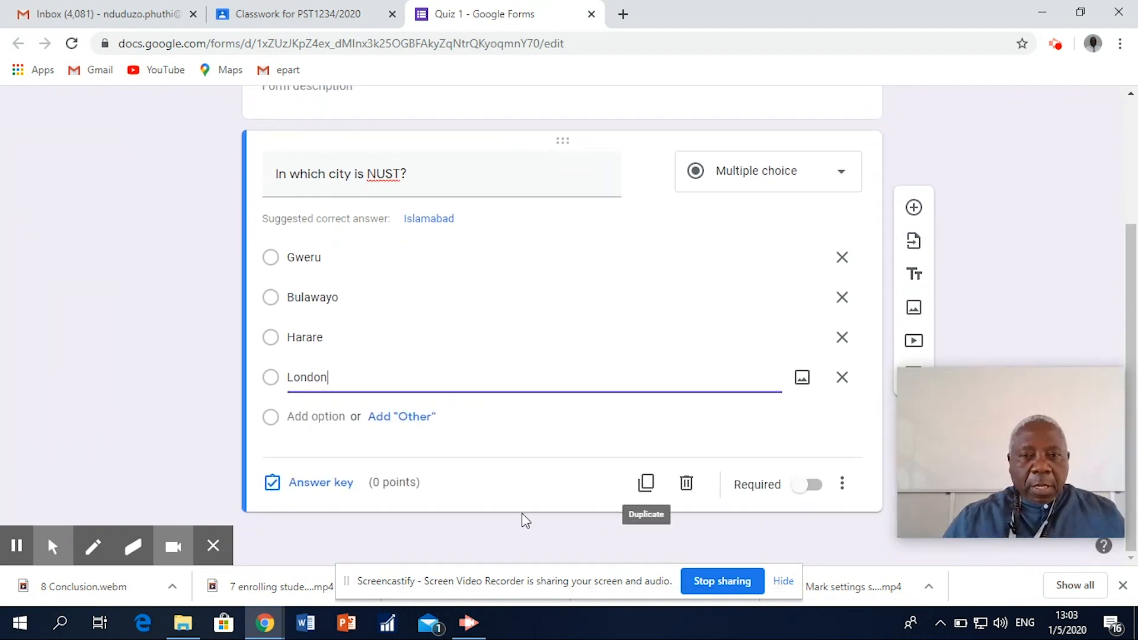
{"action": "left_click", "coordinate": [314, 492]}
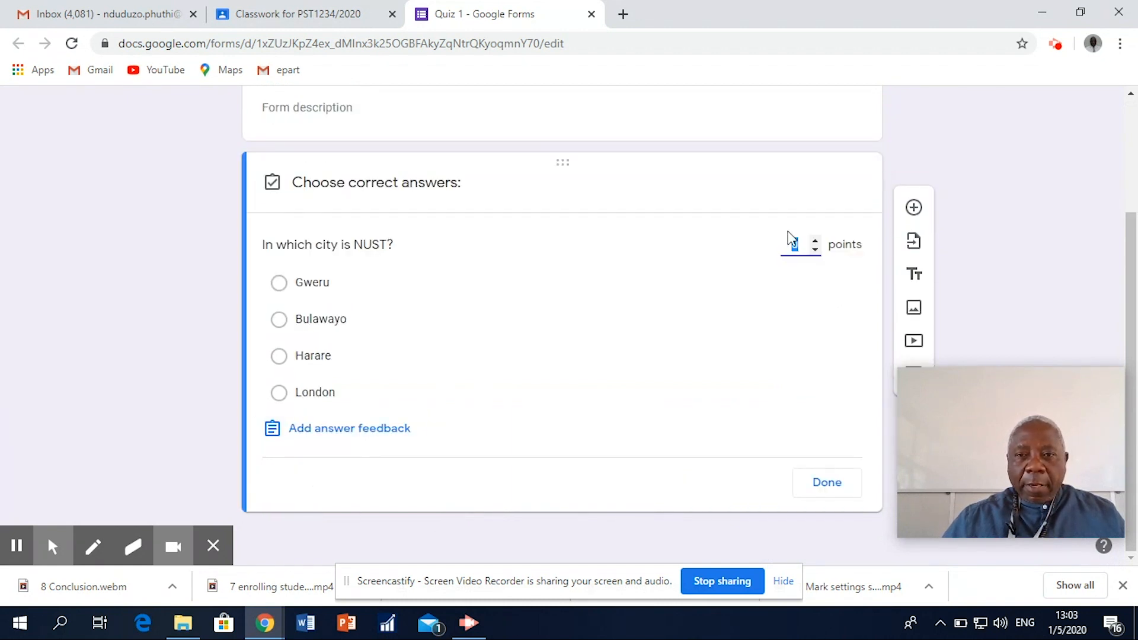
{"action": "left_click", "coordinate": [815, 241]}
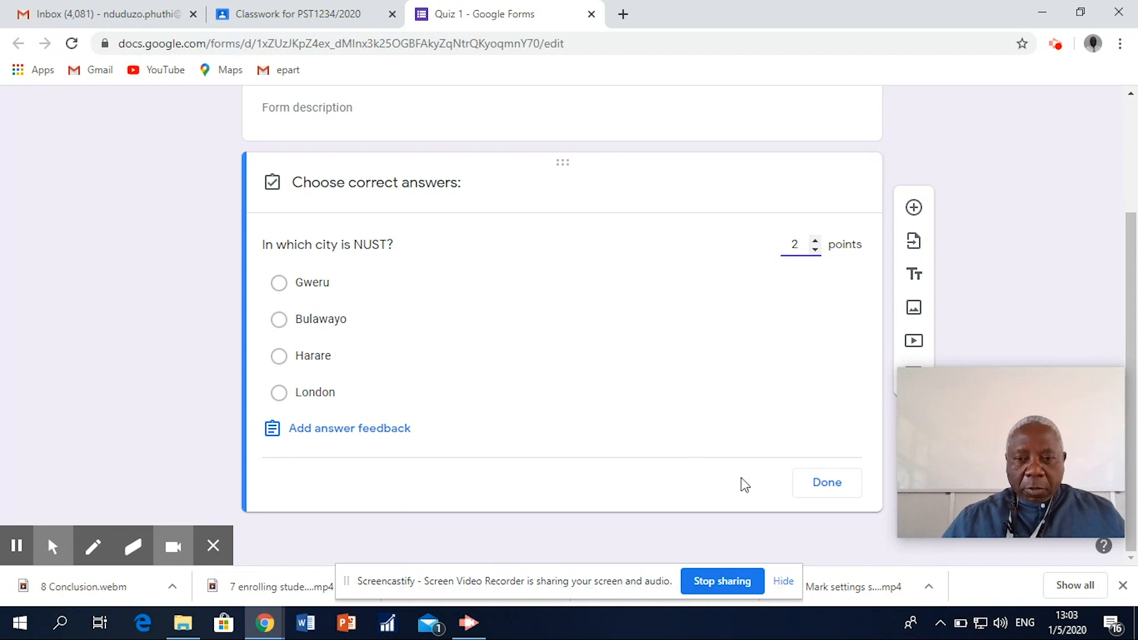
{"action": "left_click", "coordinate": [348, 327]}
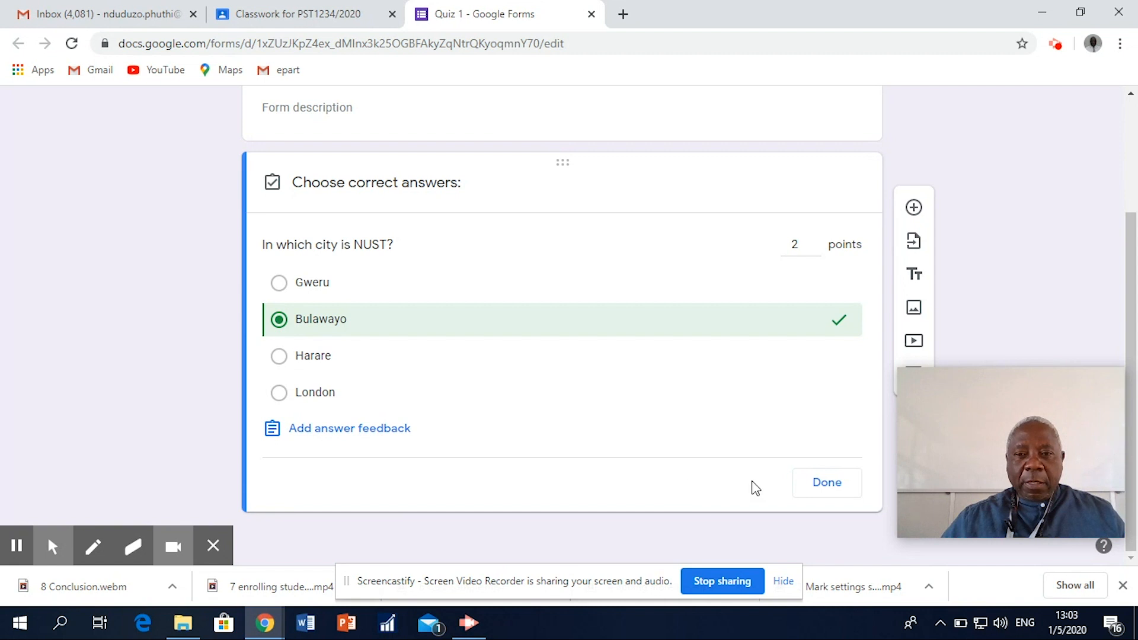
Make the NUST city question required and add a second multiple-choice question reading "How many faculties do we have at NUST?".
{"action": "left_click", "coordinate": [835, 489]}
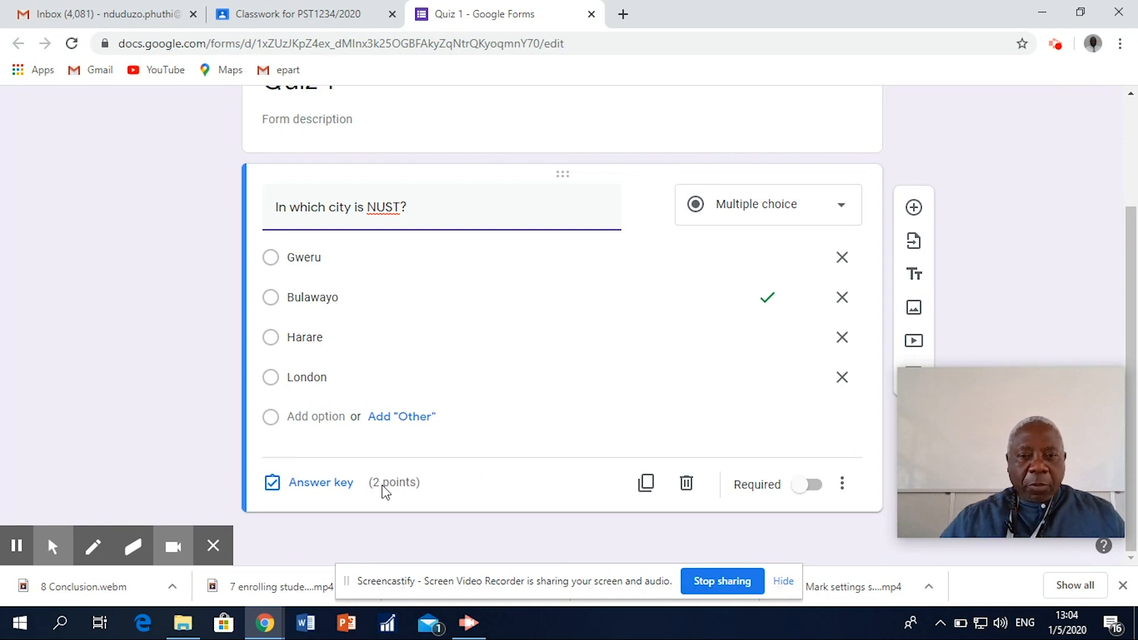
{"action": "left_click", "coordinate": [808, 487]}
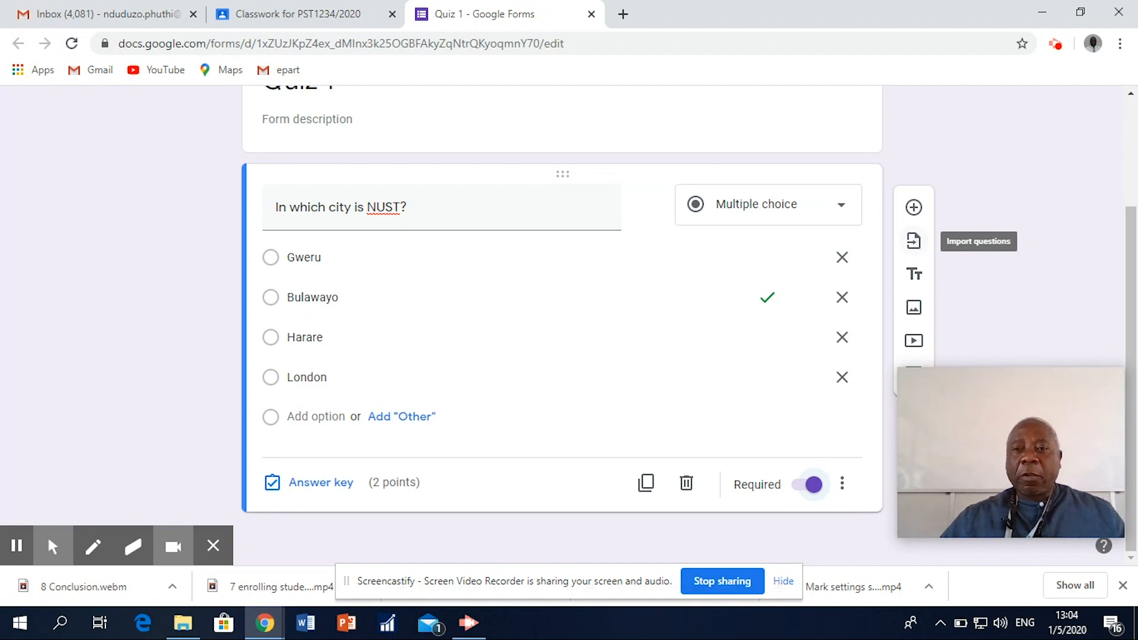
{"action": "left_click", "coordinate": [913, 209]}
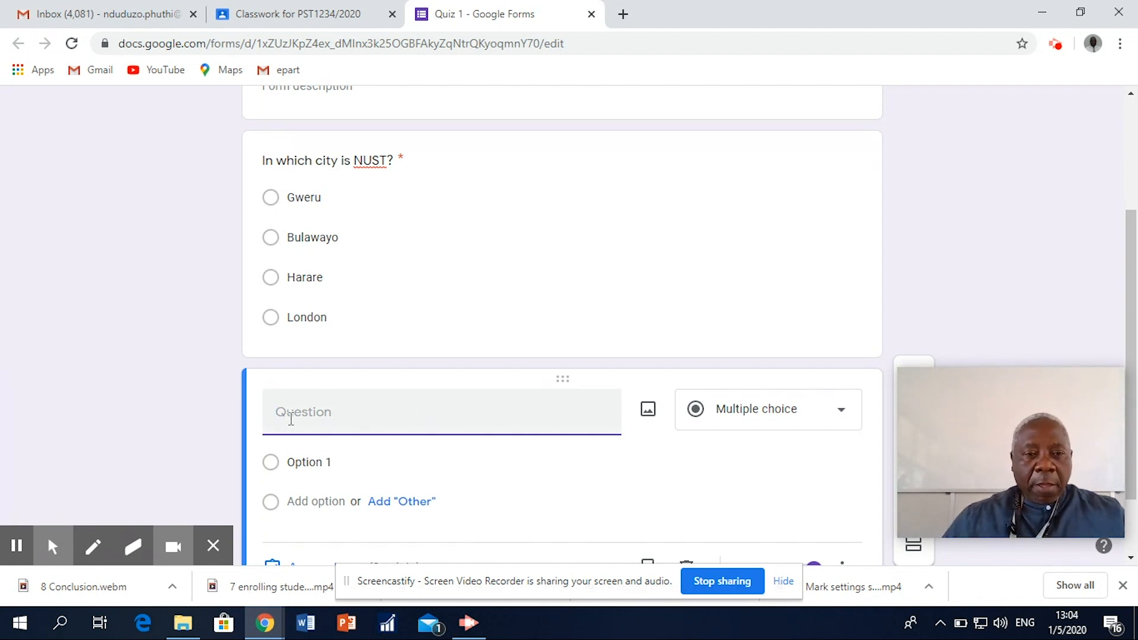
{"action": "type", "text": "H"}
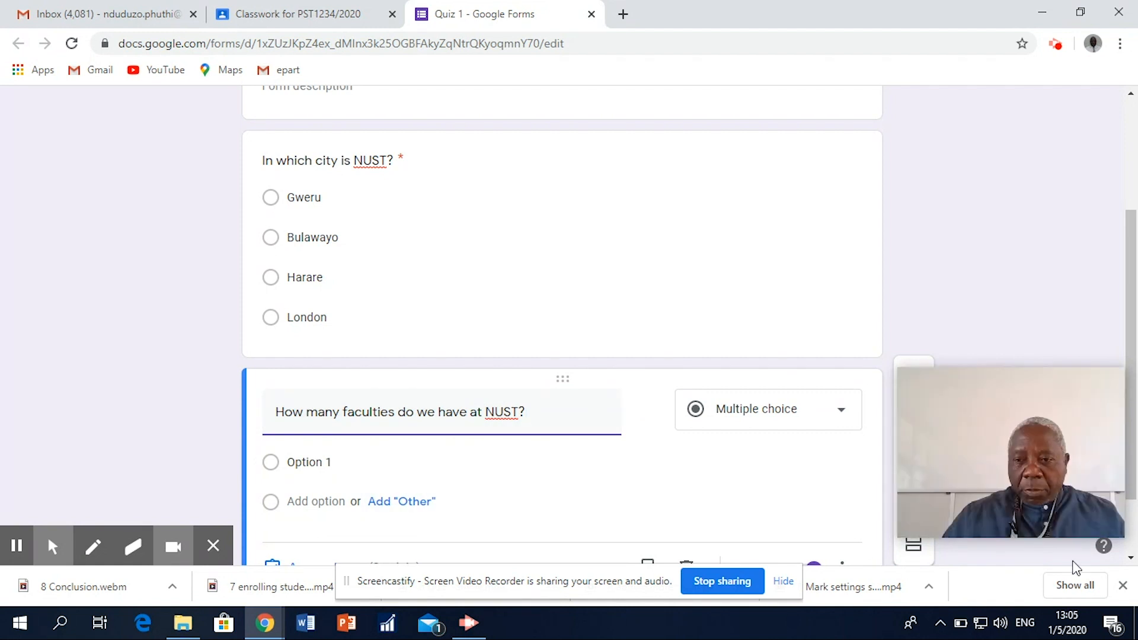
Add the answer options 6, 7, 8 and 9 to the faculties question.
{"action": "left_click", "coordinate": [1131, 558]}
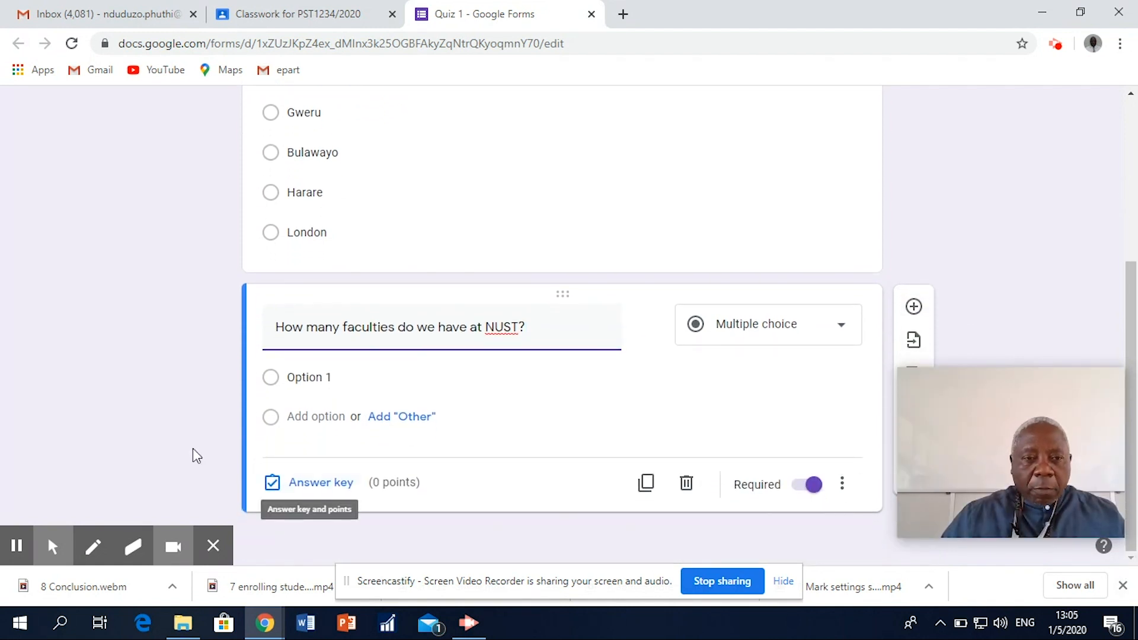
{"action": "left_click", "coordinate": [298, 381]}
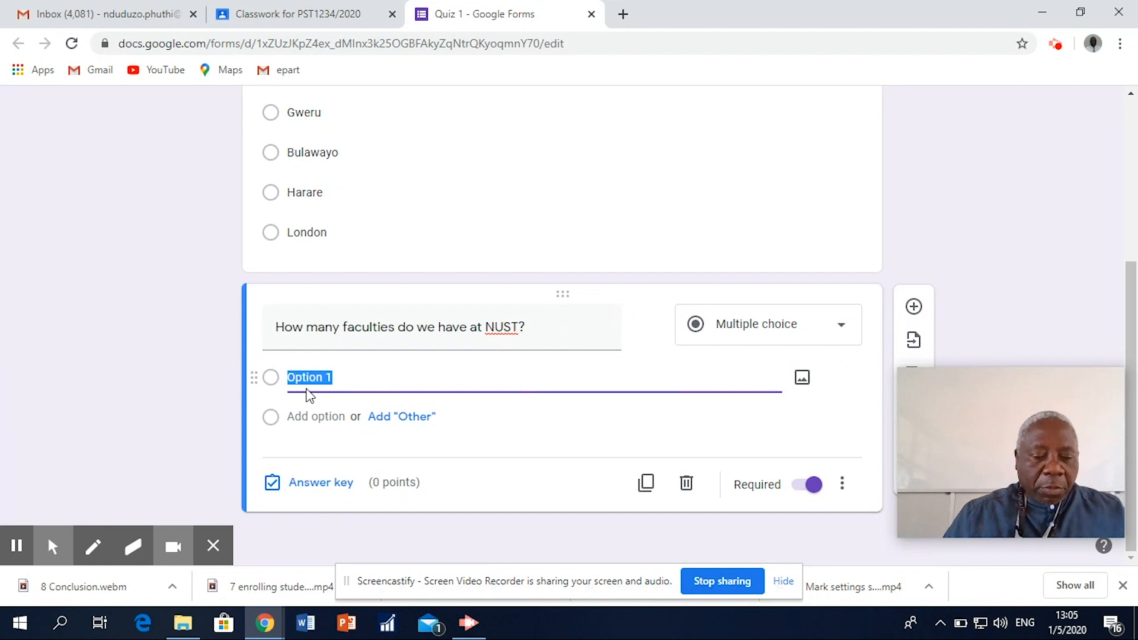
{"action": "type", "text": "6"}
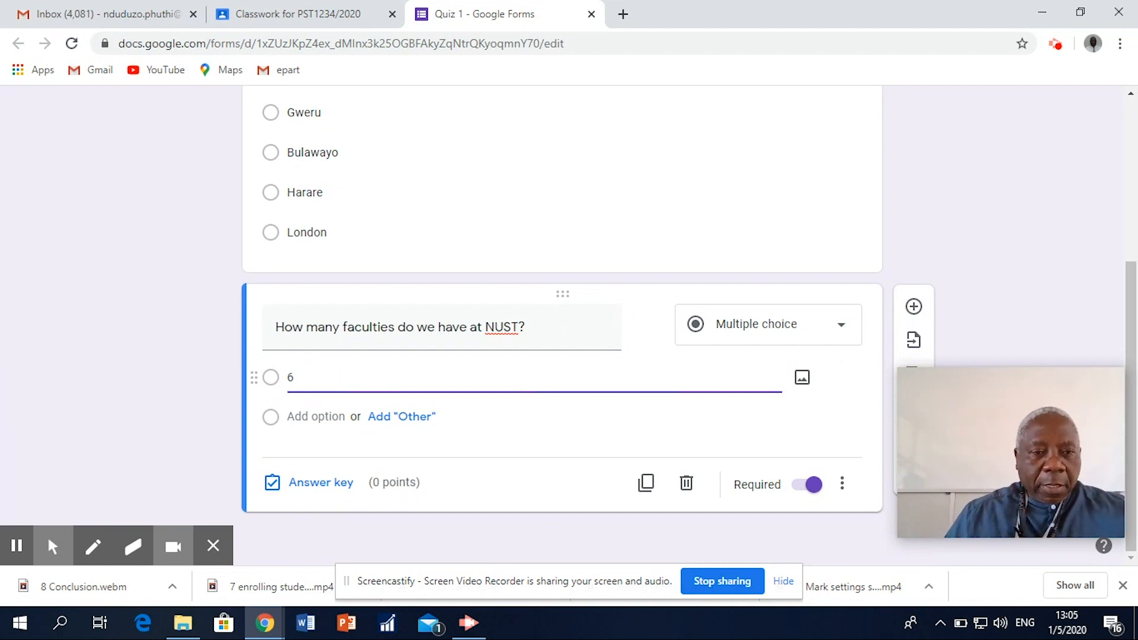
{"action": "left_click", "coordinate": [314, 416]}
{"action": "type", "text": "7"}
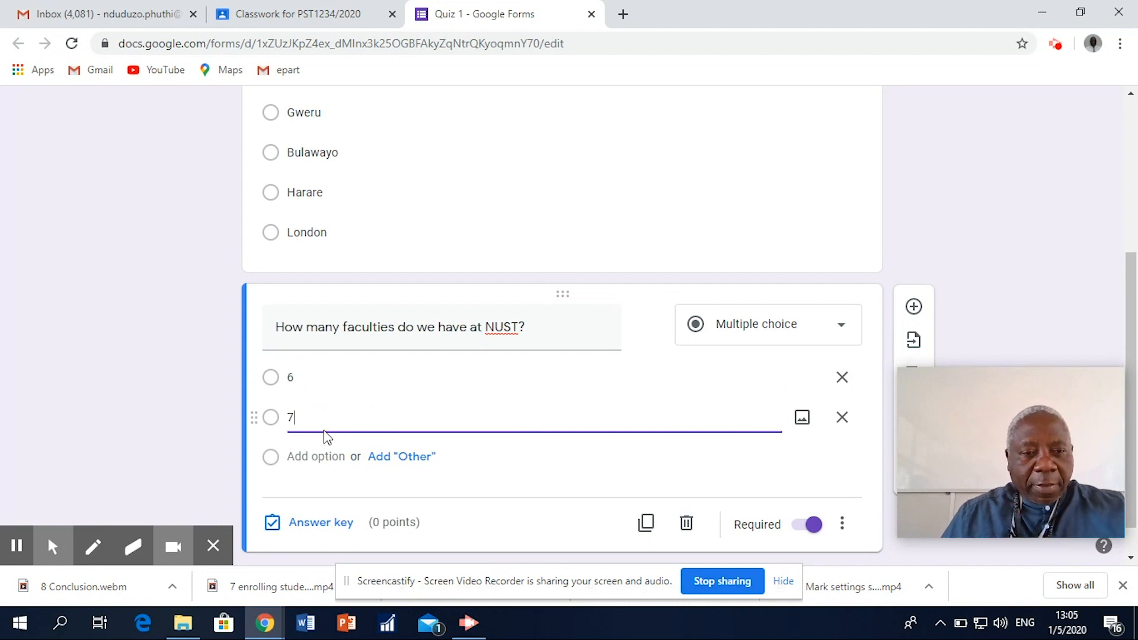
{"action": "left_click", "coordinate": [314, 457]}
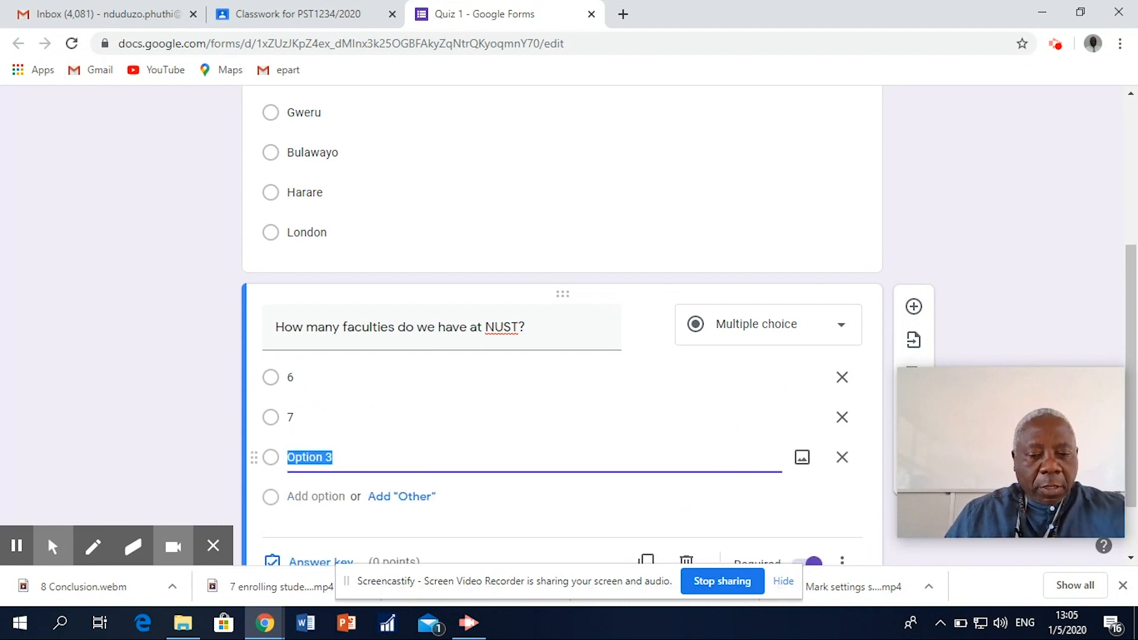
{"action": "type", "text": "8"}
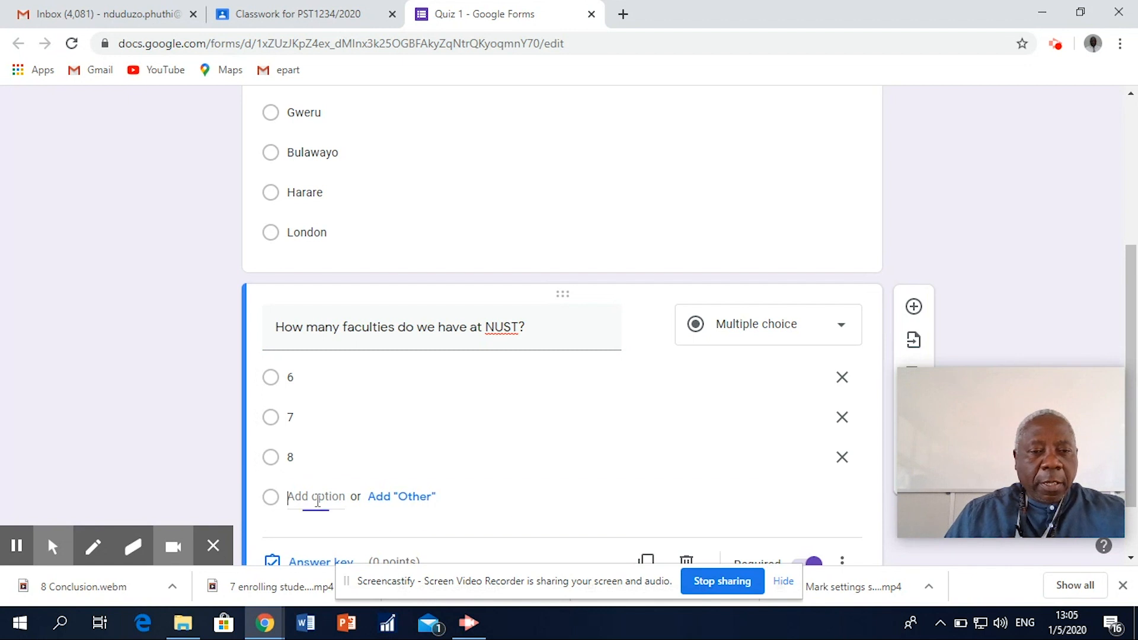
{"action": "left_click", "coordinate": [317, 497]}
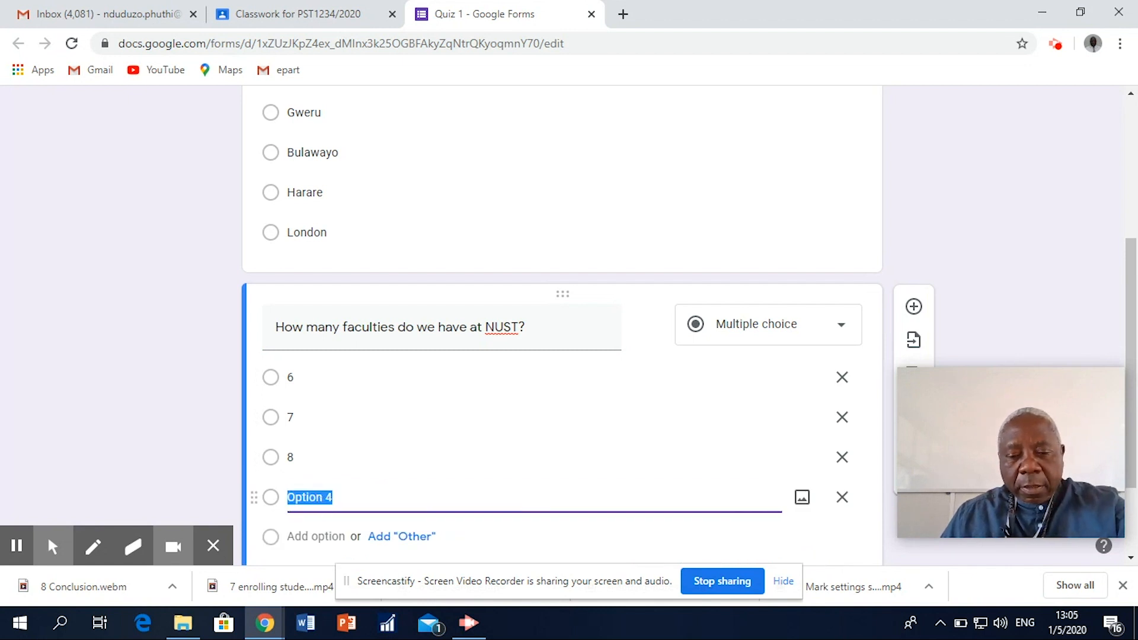
{"action": "type", "text": "9"}
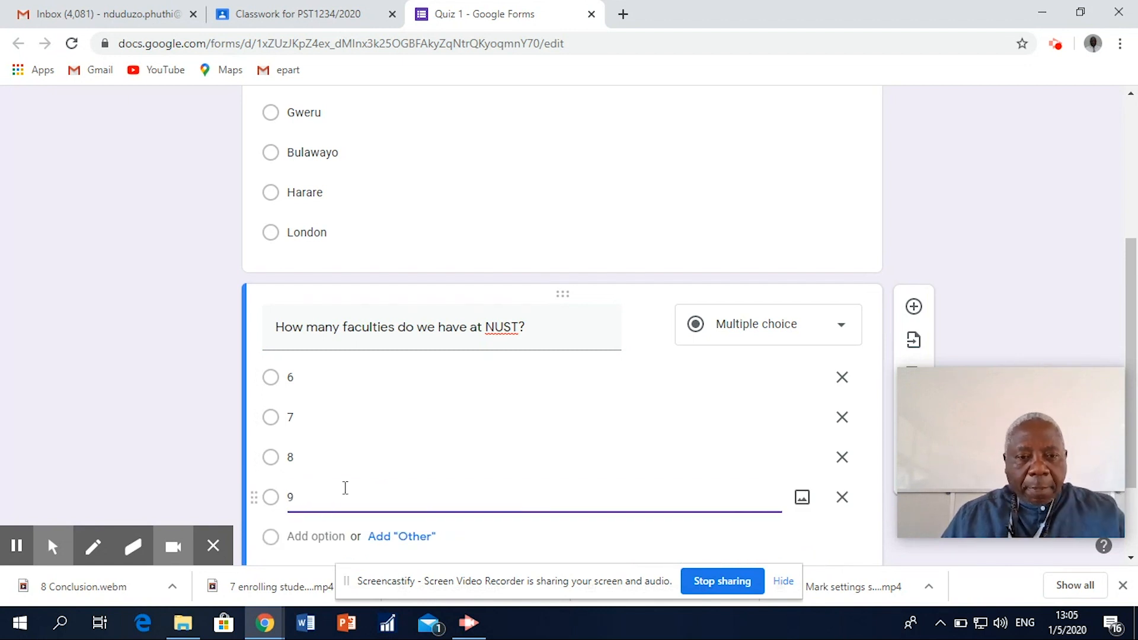
In the faculties question's answer key, mark 7 as the correct answer and set the score to 2 points.
{"action": "scroll", "coordinate": [978, 516], "scroll_direction": "down", "scroll_amount": 2}
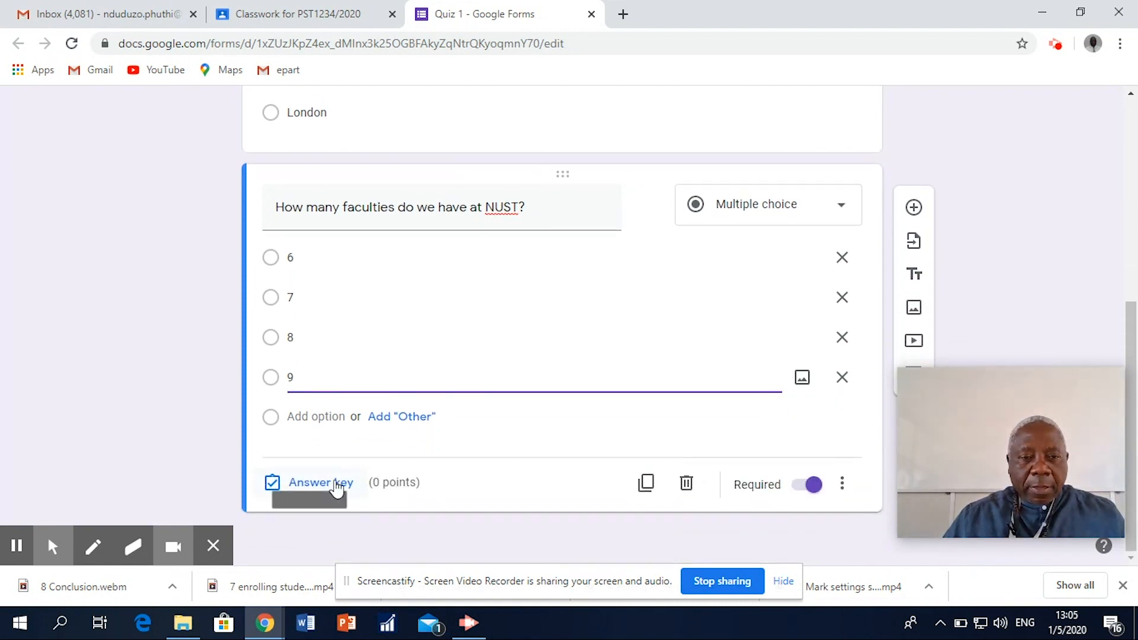
{"action": "left_click", "coordinate": [335, 483]}
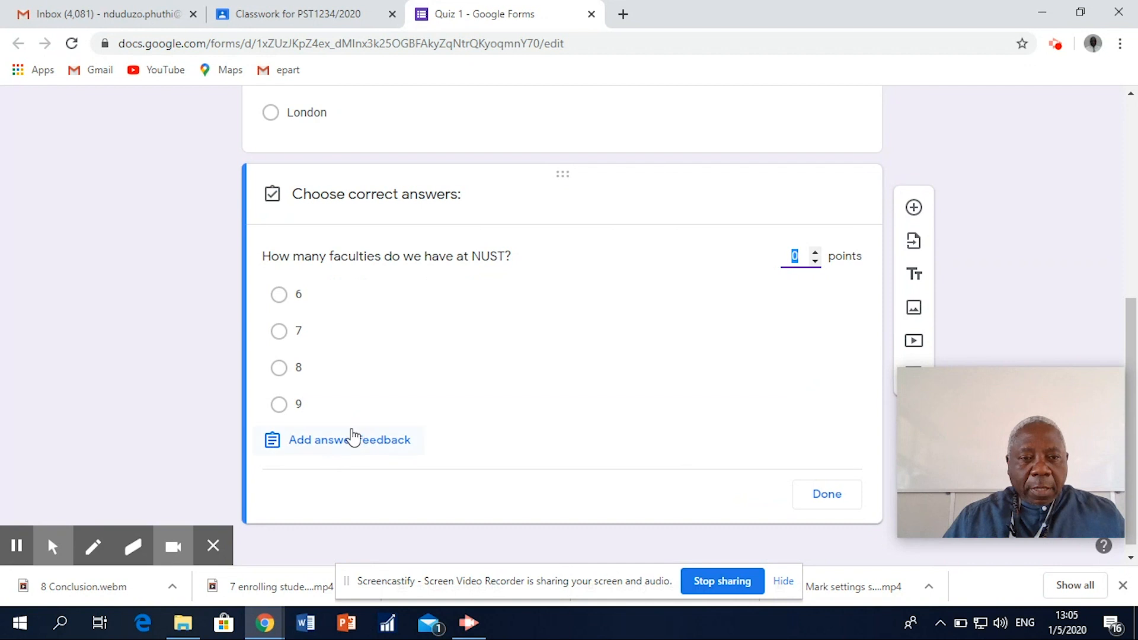
{"action": "left_click", "coordinate": [344, 442]}
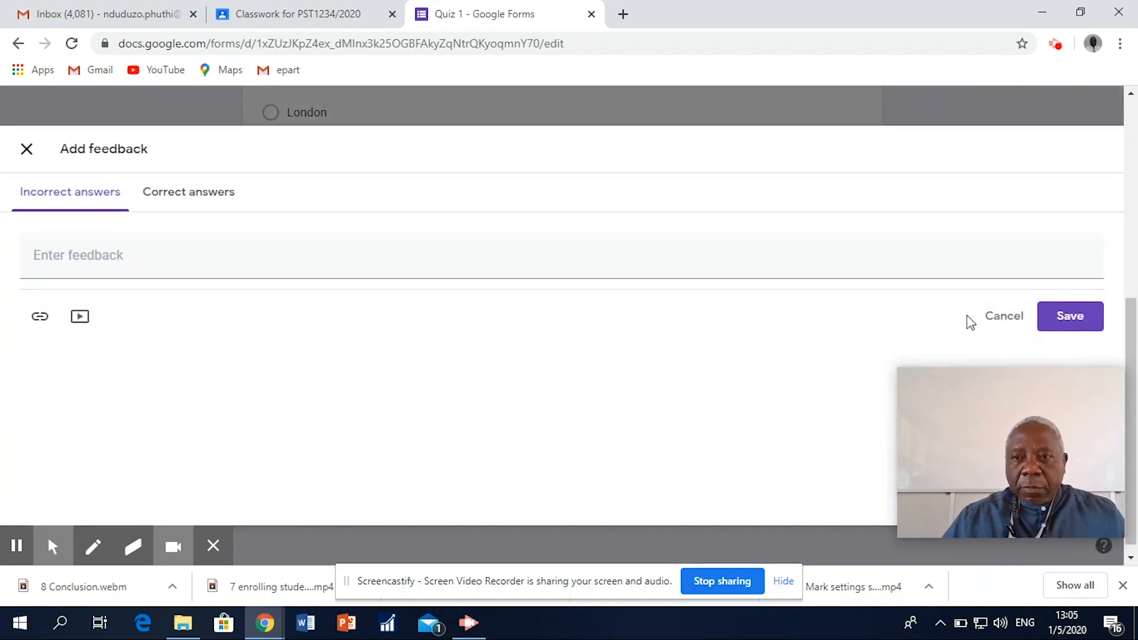
{"action": "left_click", "coordinate": [1002, 320]}
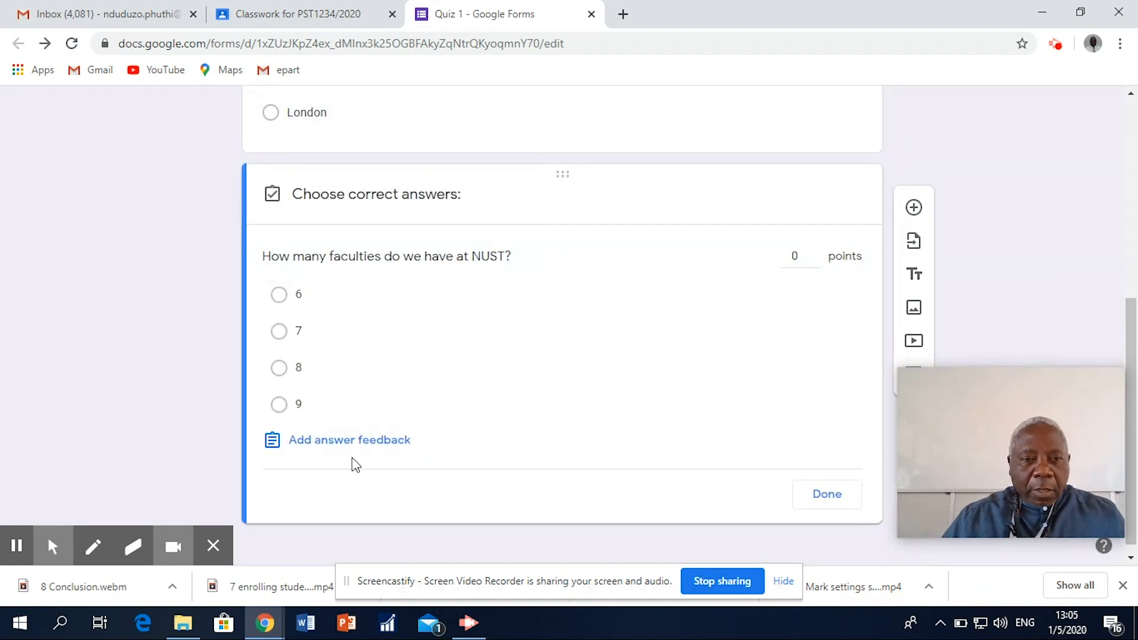
{"action": "left_click", "coordinate": [318, 332]}
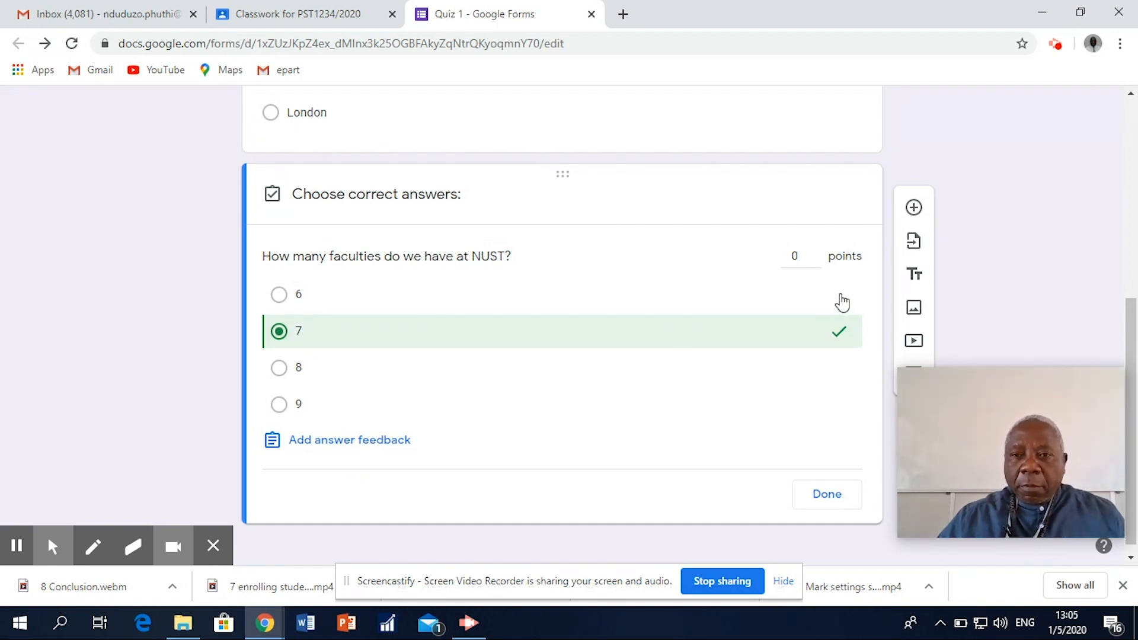
{"action": "left_click", "coordinate": [815, 253]}
{"action": "left_click", "coordinate": [815, 252]}
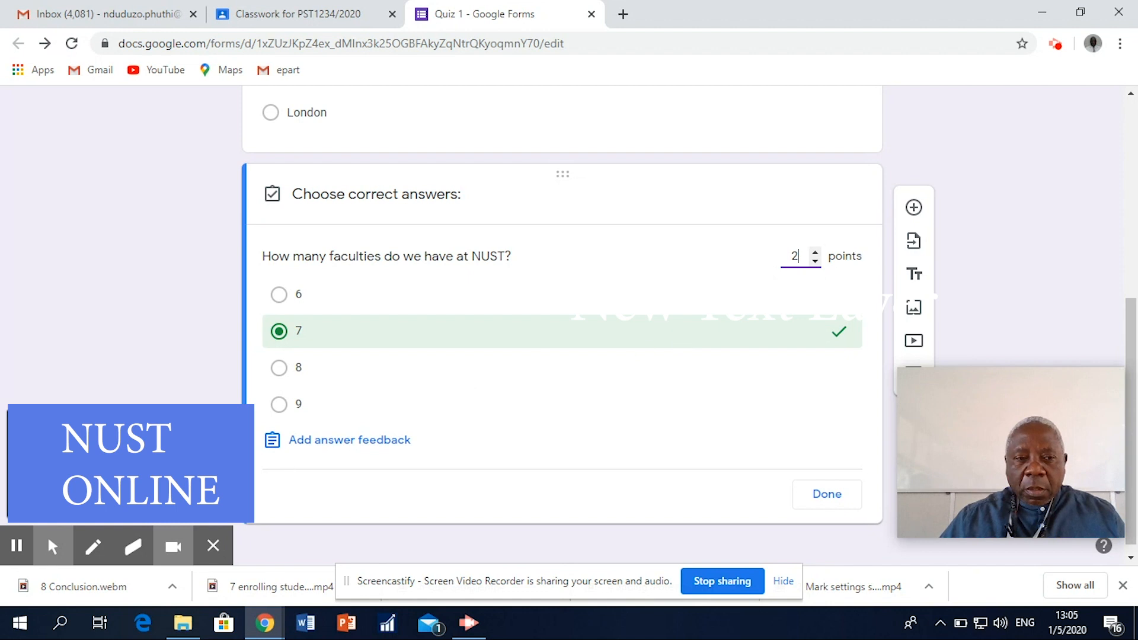
{"action": "left_click", "coordinate": [208, 493]}
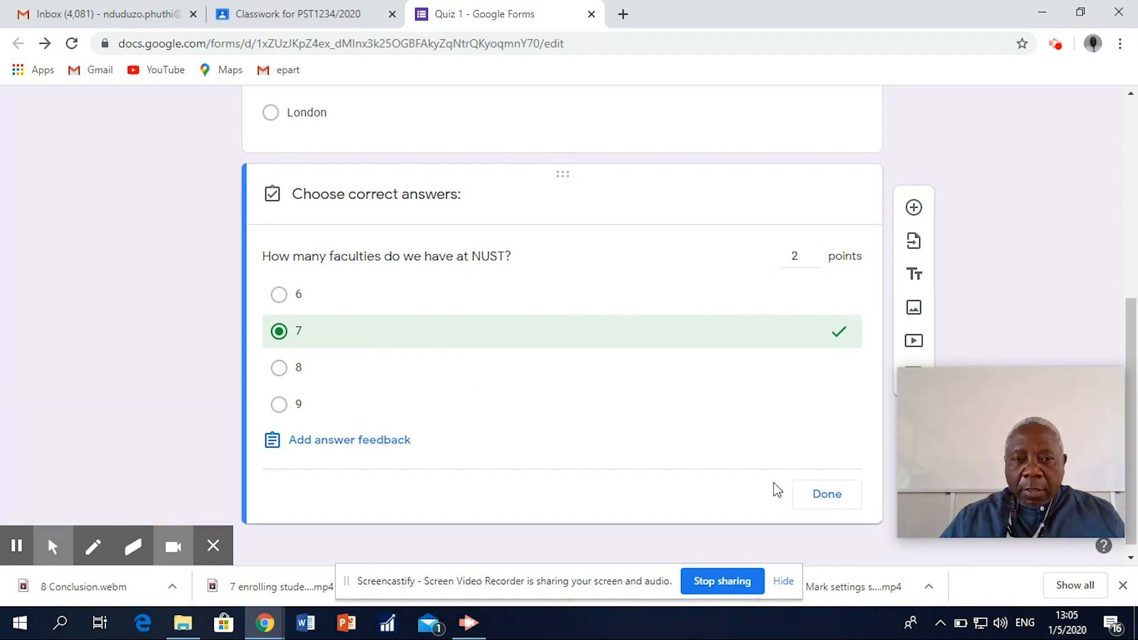
{"action": "left_click", "coordinate": [825, 499]}
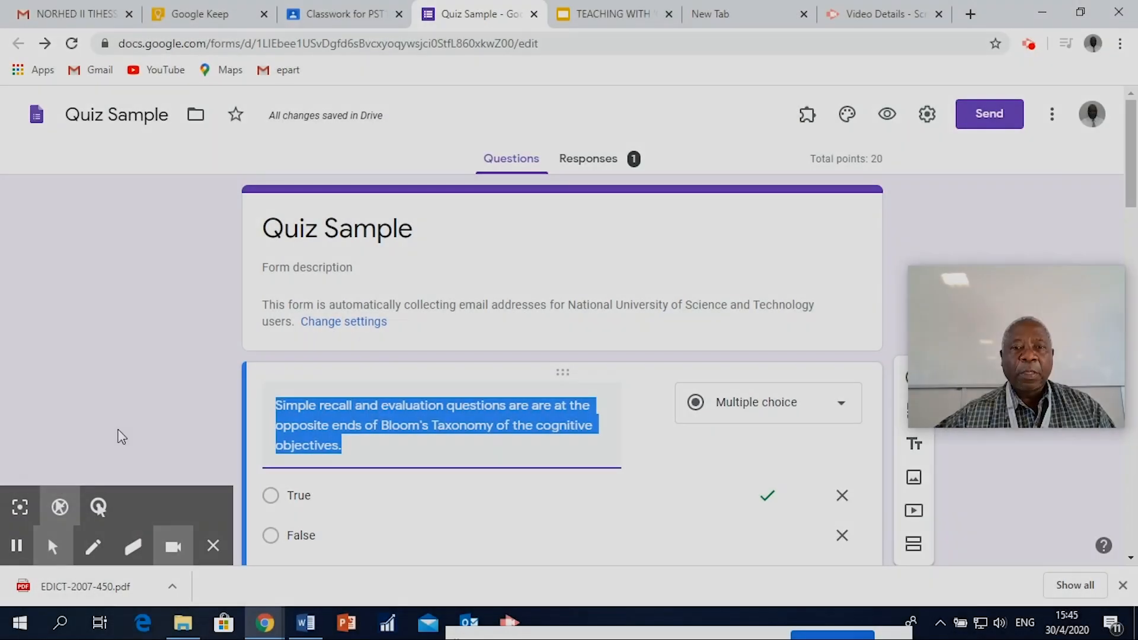
Examine the Quiz Sample form's questions for their types, correct answers, points and answer feedback.
{"action": "left_click", "coordinate": [174, 356]}
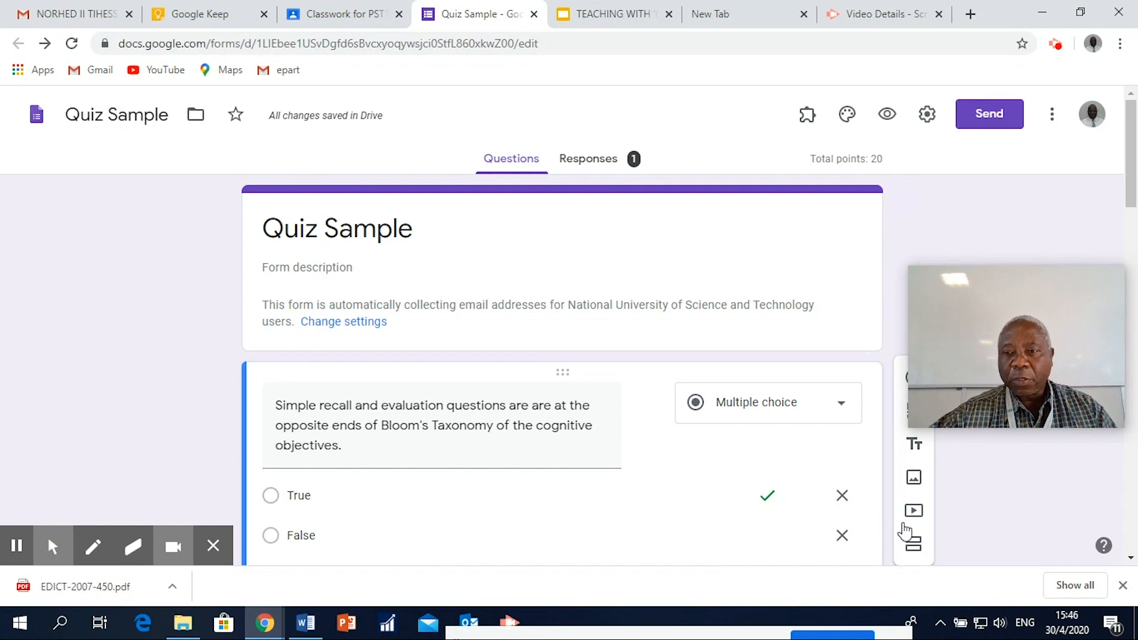
{"action": "scroll", "coordinate": [1128, 562], "scroll_direction": "down", "scroll_amount": 4}
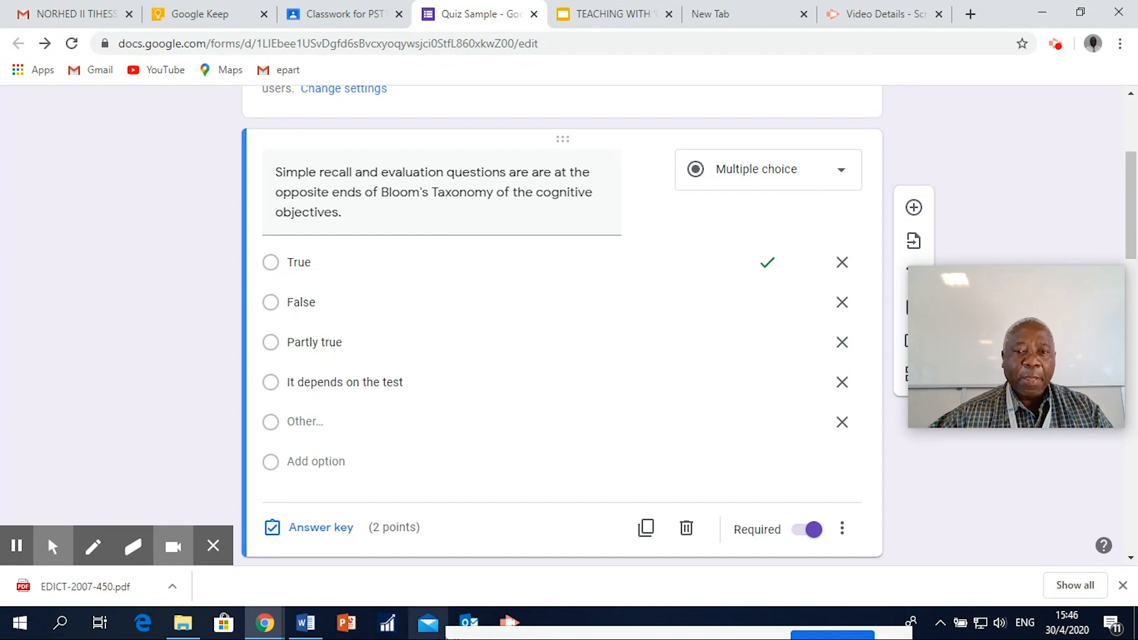
{"action": "left_click", "coordinate": [1130, 558]}
{"action": "scroll", "coordinate": [1130, 557], "scroll_direction": "down", "scroll_amount": 7}
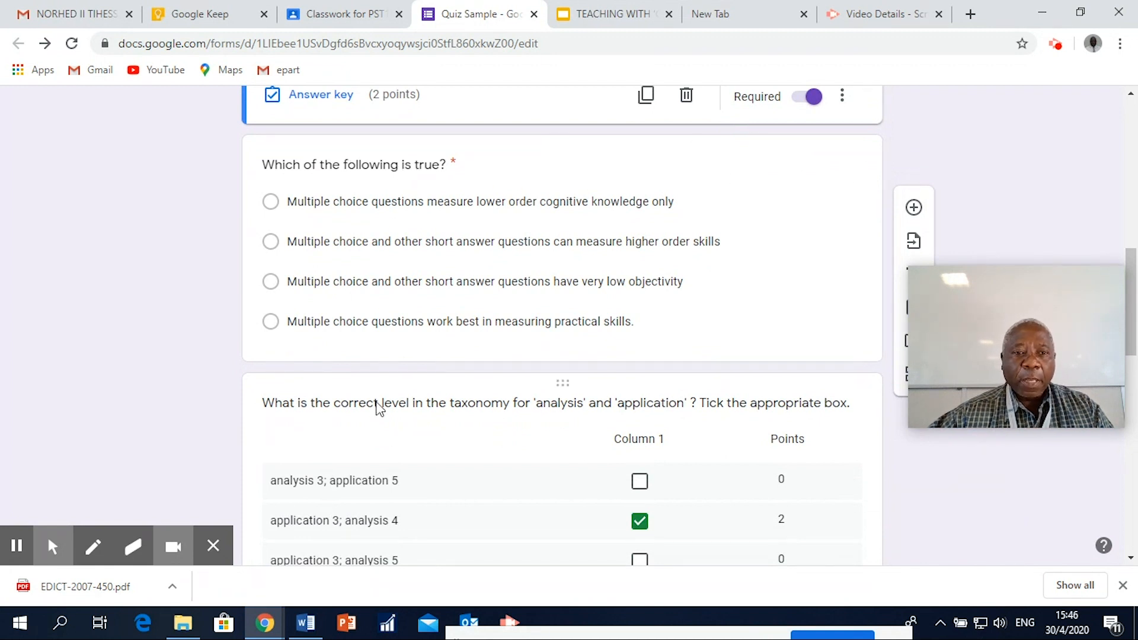
{"action": "left_click", "coordinate": [492, 279]}
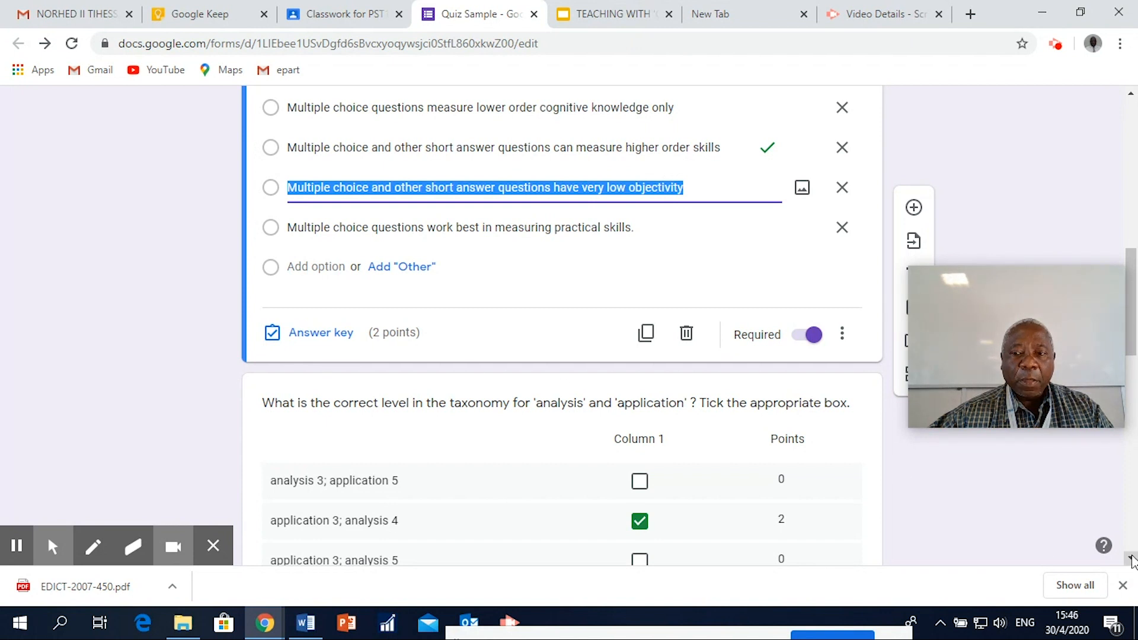
{"action": "scroll", "coordinate": [1132, 559], "scroll_direction": "down", "scroll_amount": 6}
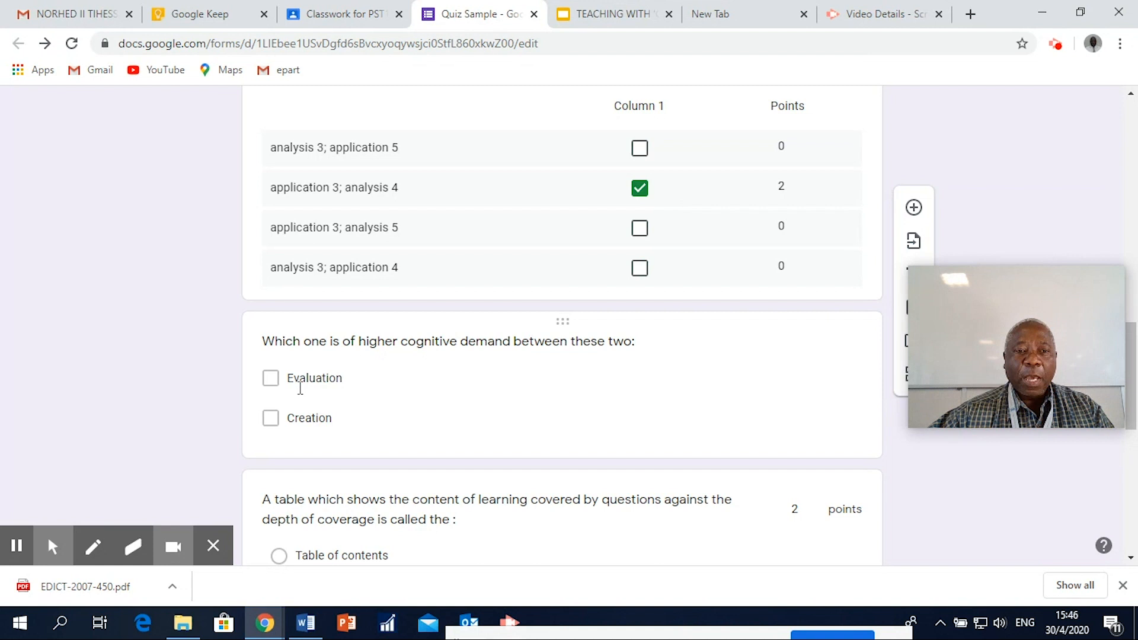
{"action": "left_click", "coordinate": [301, 388]}
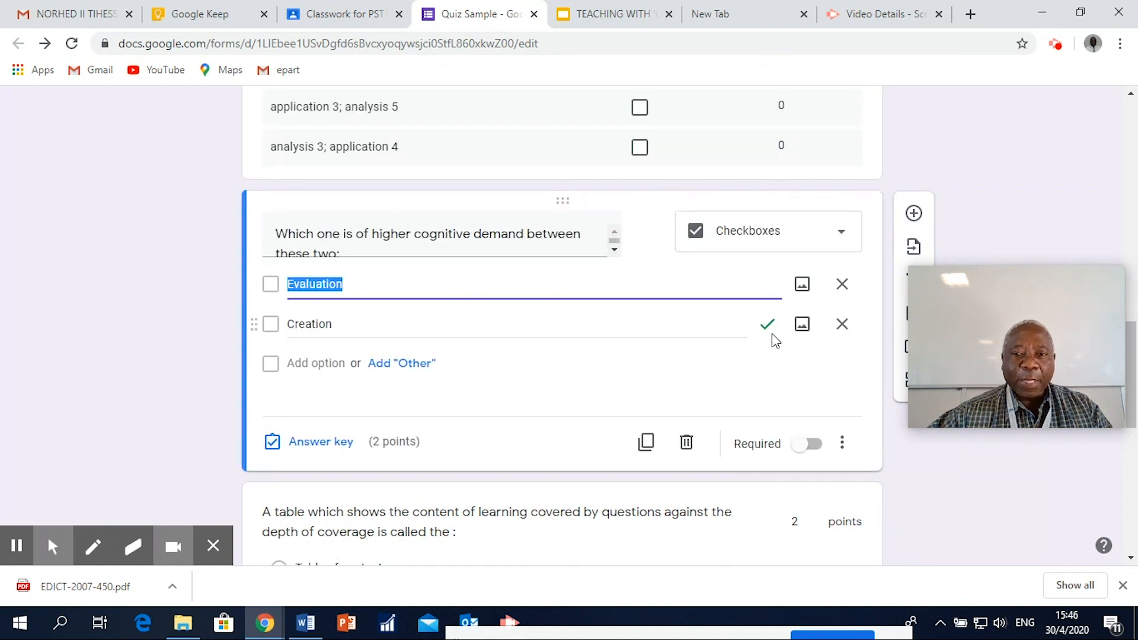
{"action": "left_click", "coordinate": [1130, 557]}
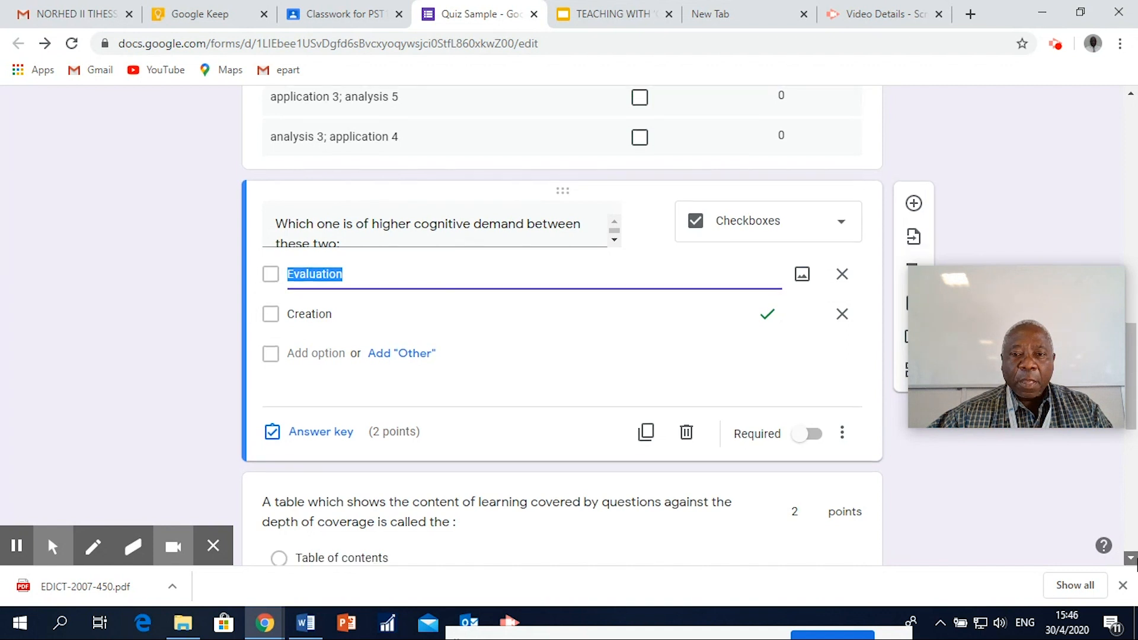
{"action": "left_click", "coordinate": [1130, 558]}
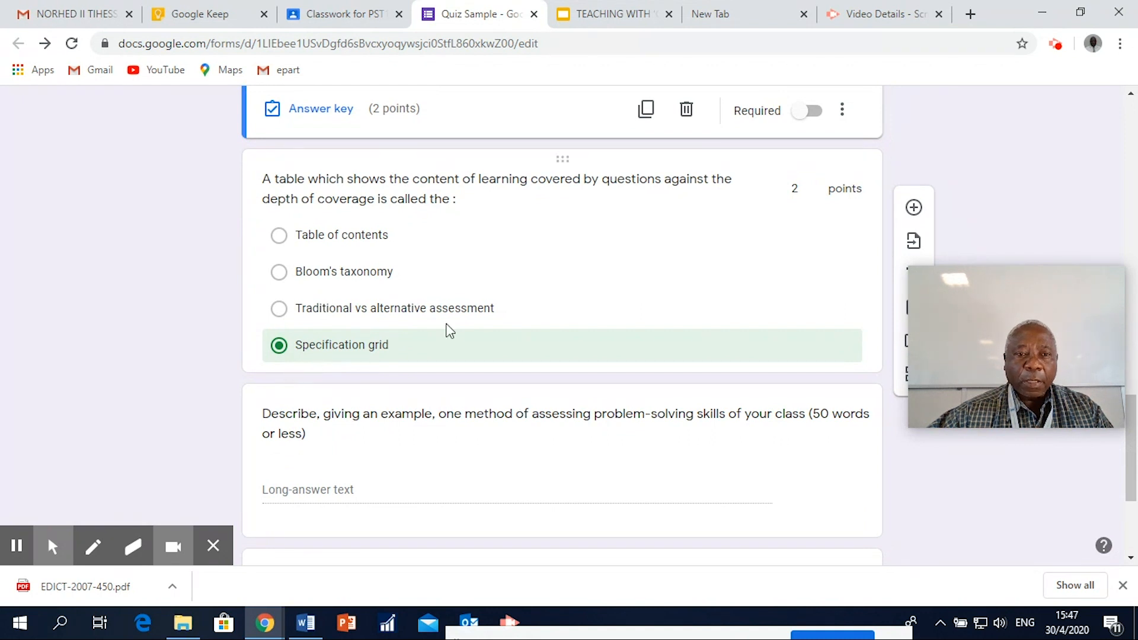
{"action": "left_click", "coordinate": [451, 294]}
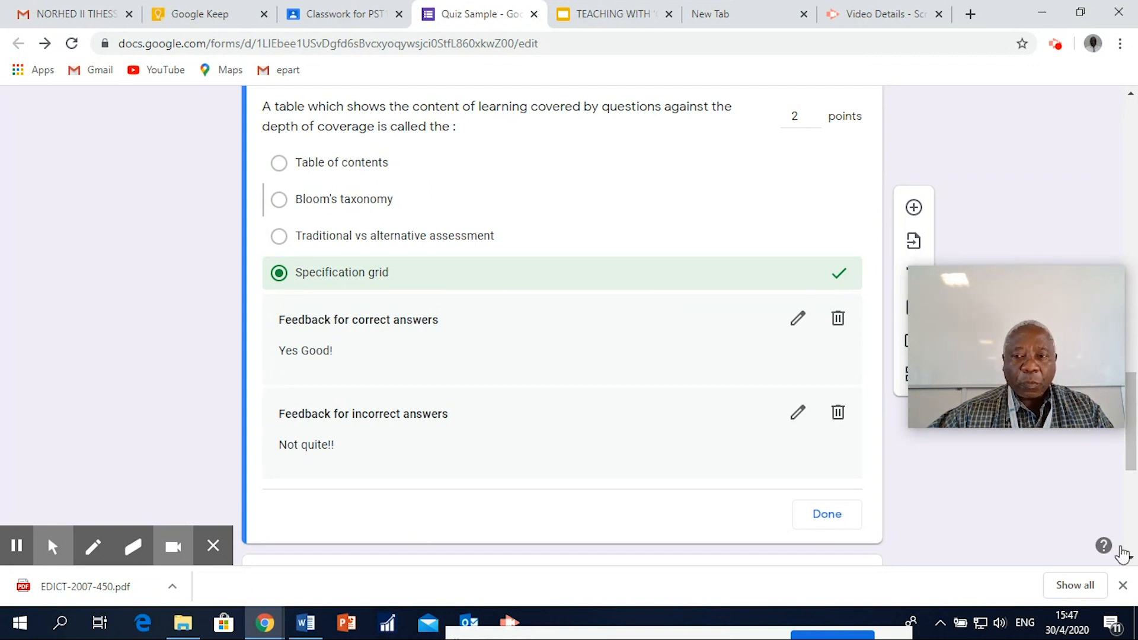
{"action": "scroll", "coordinate": [1133, 561], "scroll_direction": "down", "scroll_amount": 5}
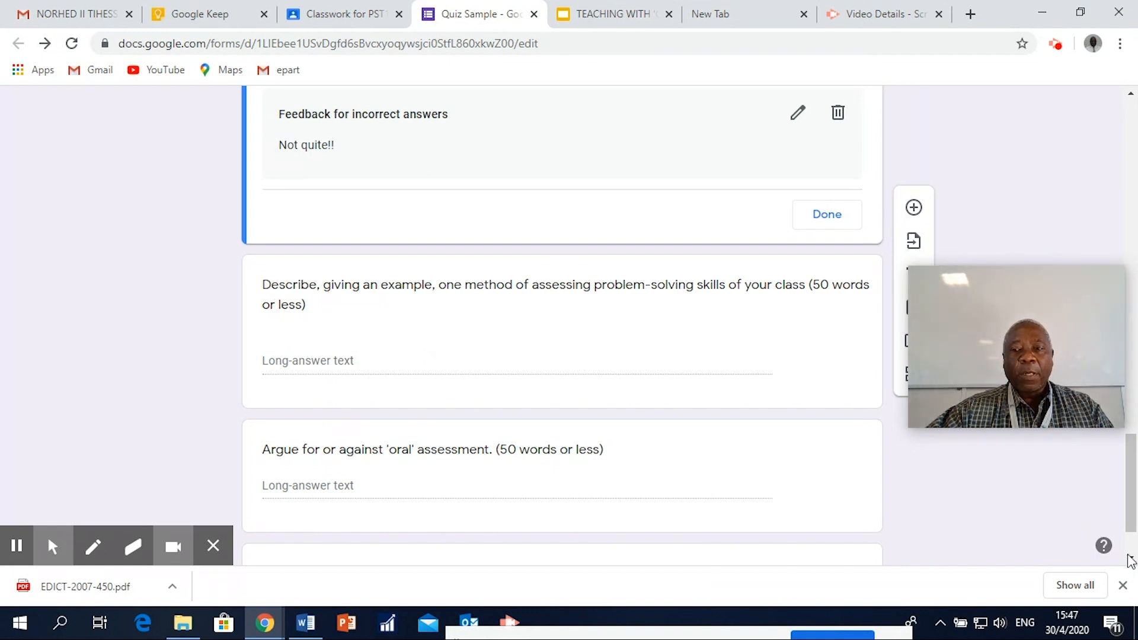
{"action": "scroll", "coordinate": [1130, 560], "scroll_direction": "down", "scroll_amount": 2}
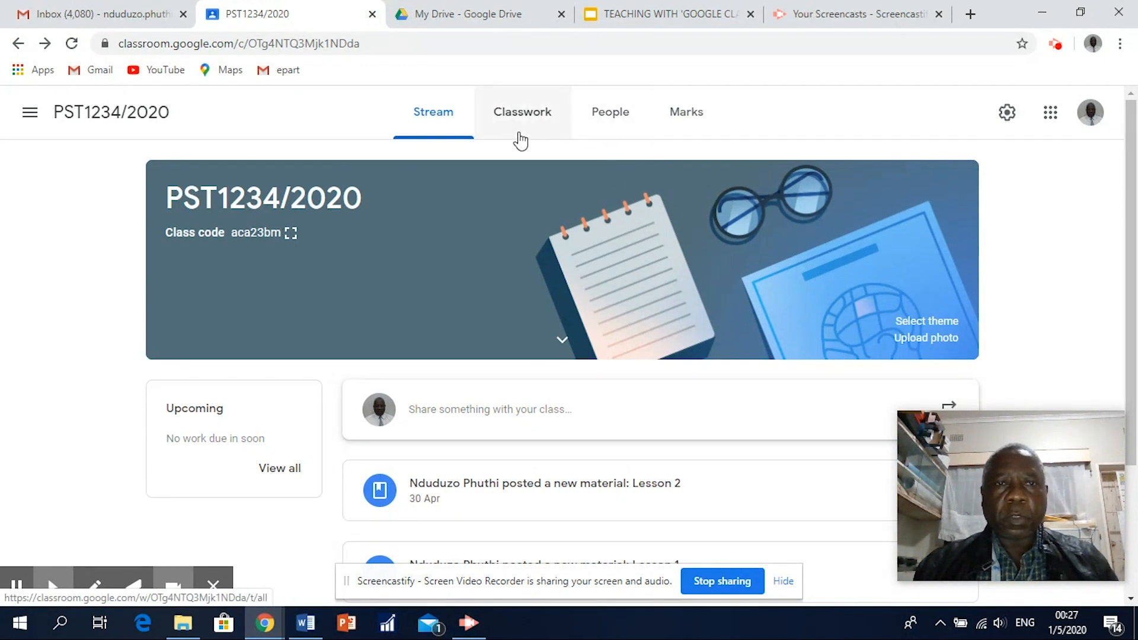
Find a colleague by partial surname and invite them as a co-teacher of the class PST1234/2020.
{"action": "left_click", "coordinate": [612, 118]}
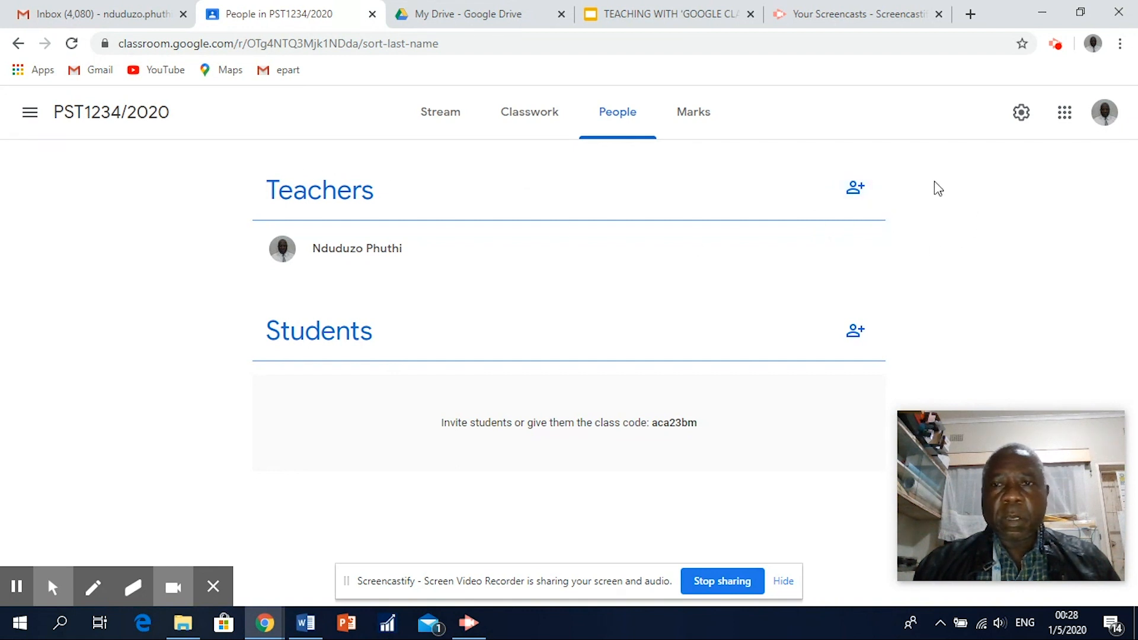
{"action": "left_click", "coordinate": [857, 191]}
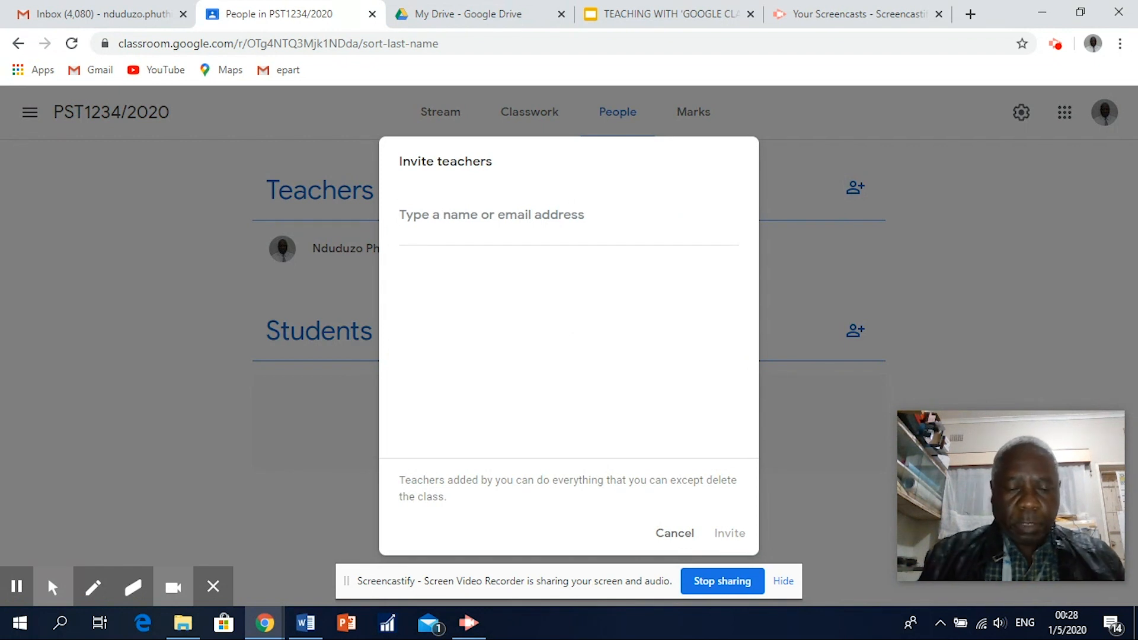
{"action": "type", "text": "mp"}
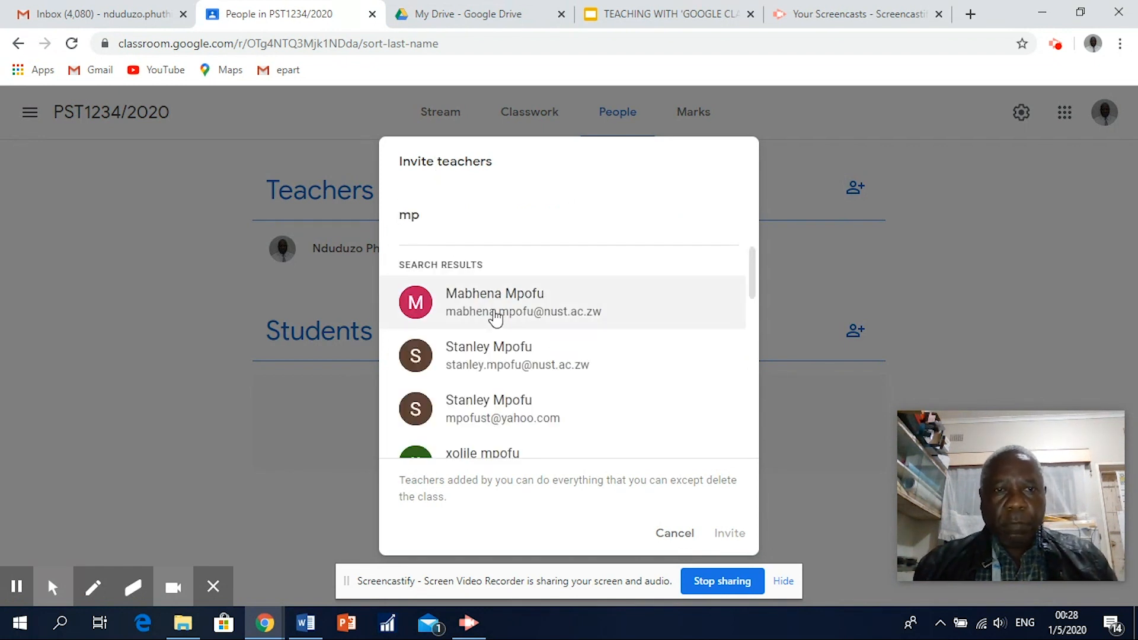
{"action": "left_click", "coordinate": [481, 312]}
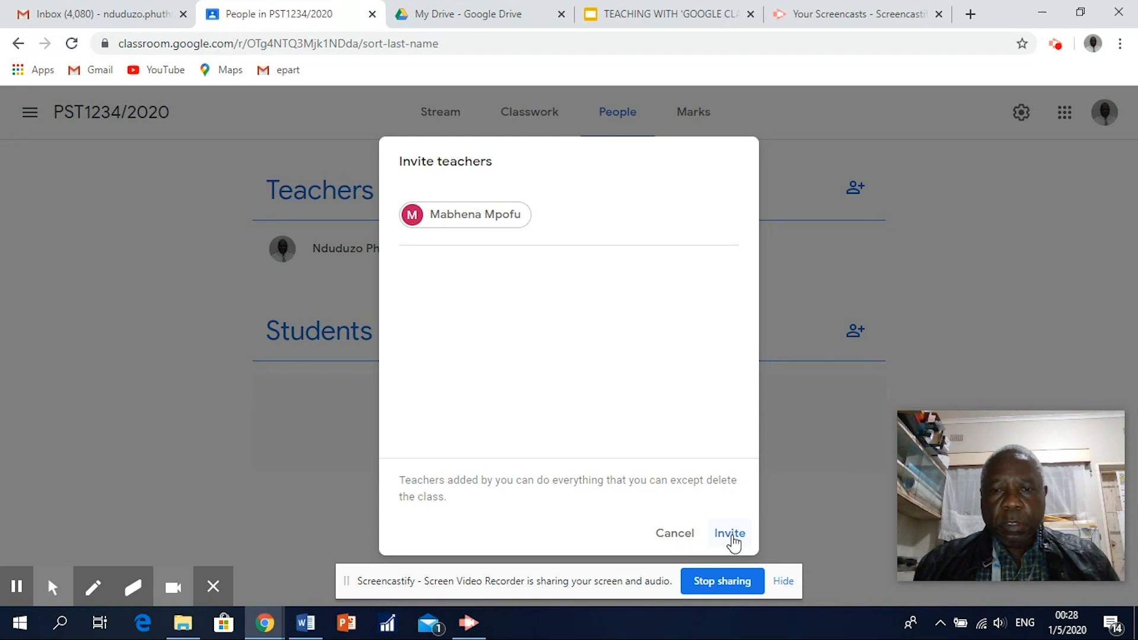
{"action": "left_click", "coordinate": [730, 533]}
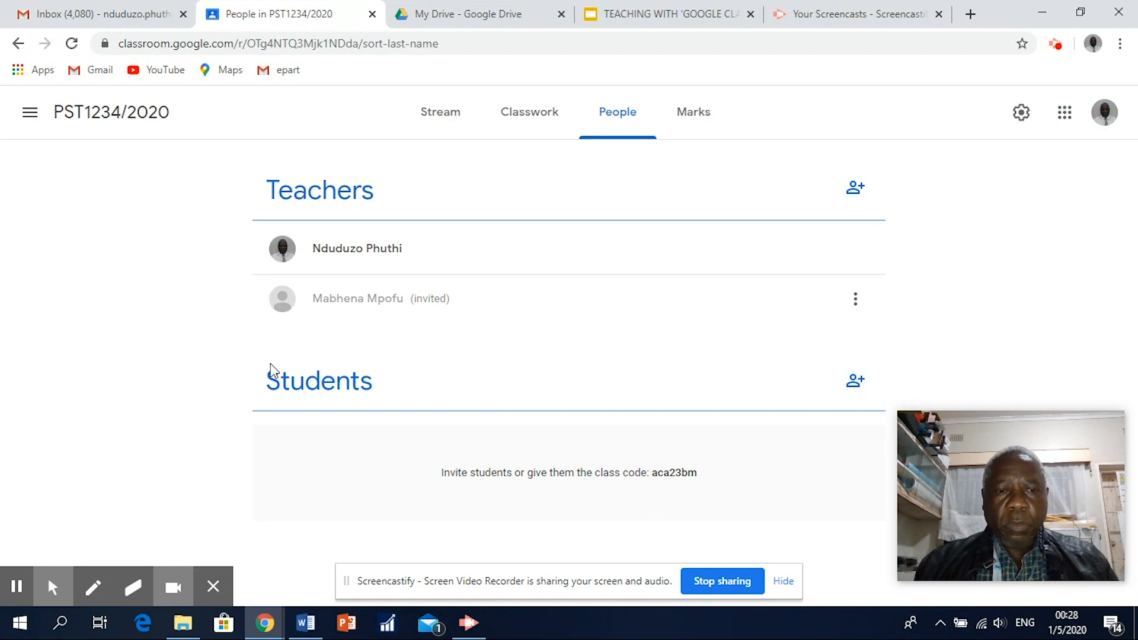
Copy all the student email addresses from the STUDENT EMAIL ADDRESSES slide of the TEACHING WITH 'GOOGLE CLASSROOM' presentation.
{"action": "left_click", "coordinate": [656, 19]}
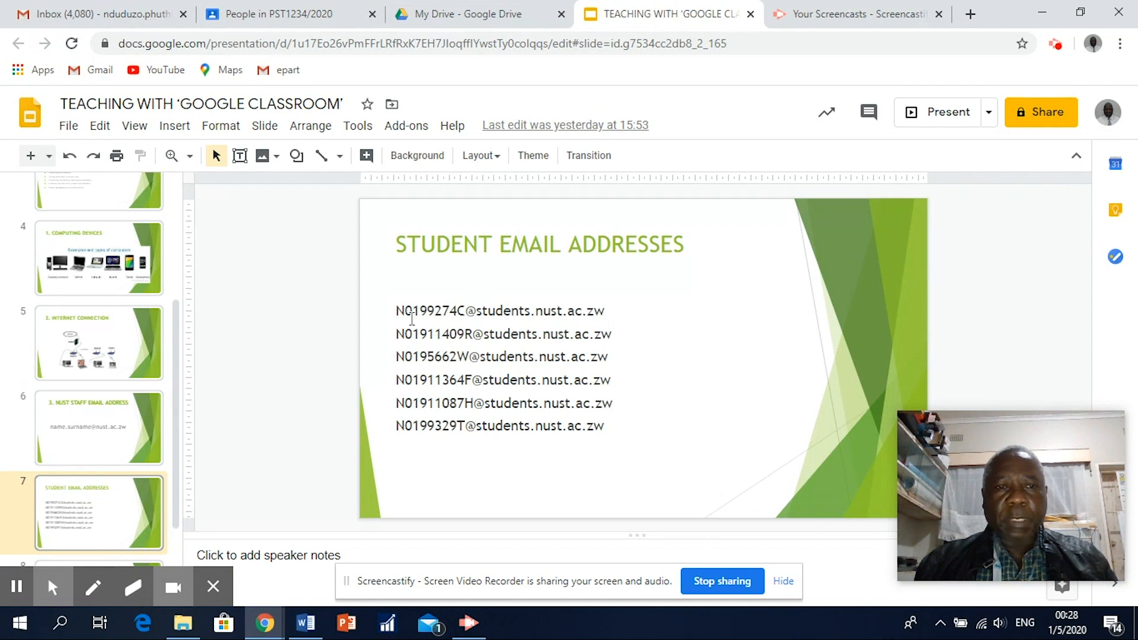
{"action": "left_click_drag", "start_coordinate": [395, 311], "coordinate": [602, 427]}
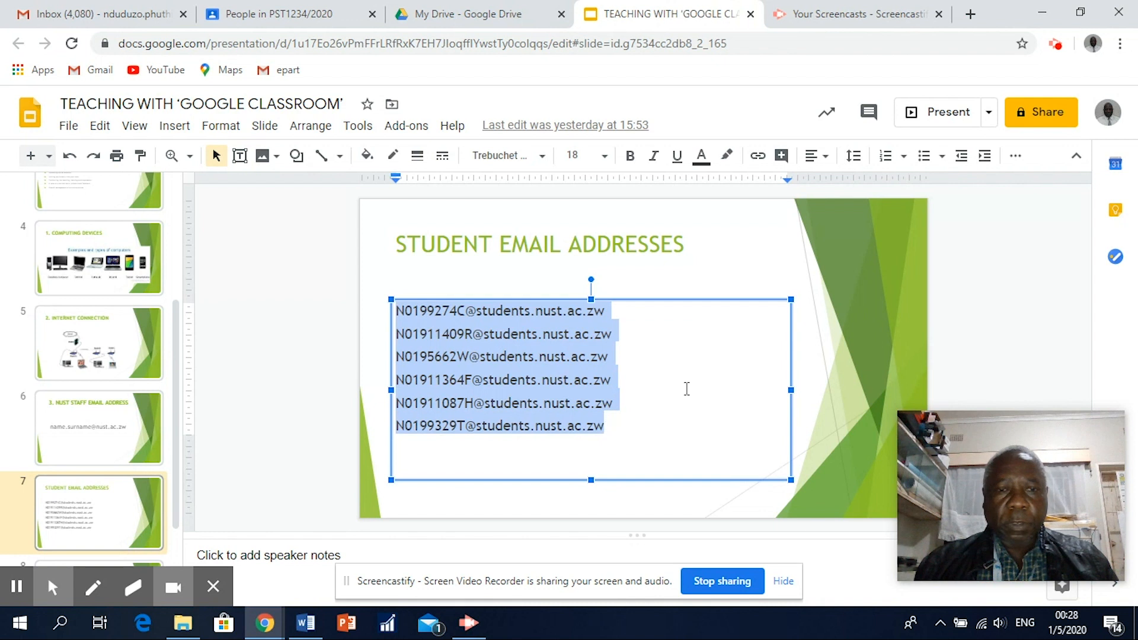
{"action": "right_click", "coordinate": [515, 357]}
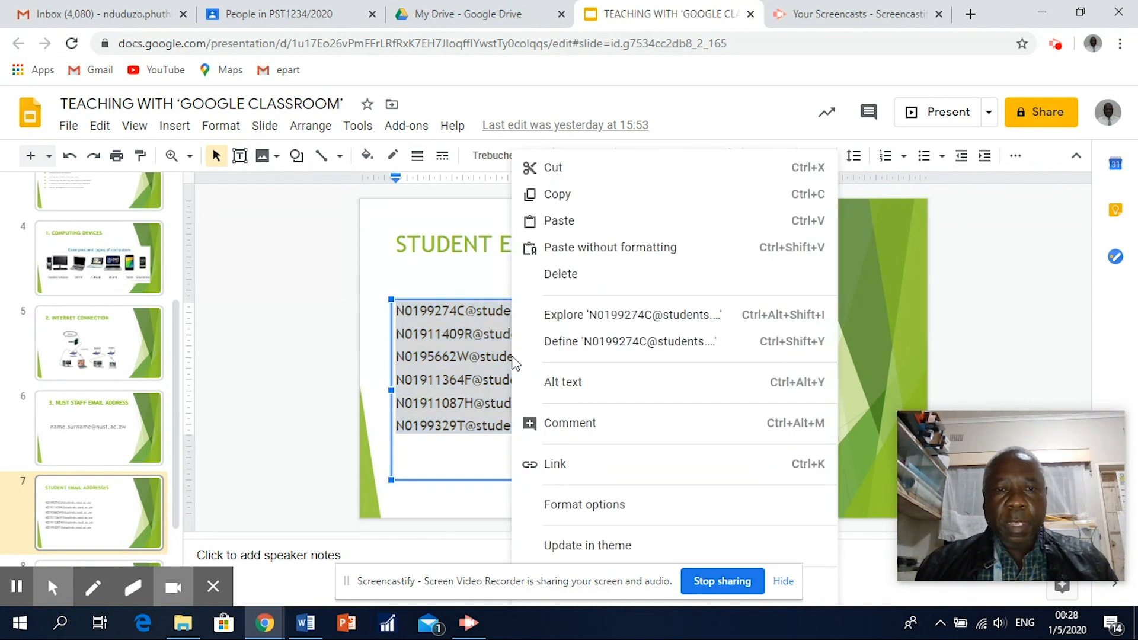
{"action": "left_click", "coordinate": [576, 200]}
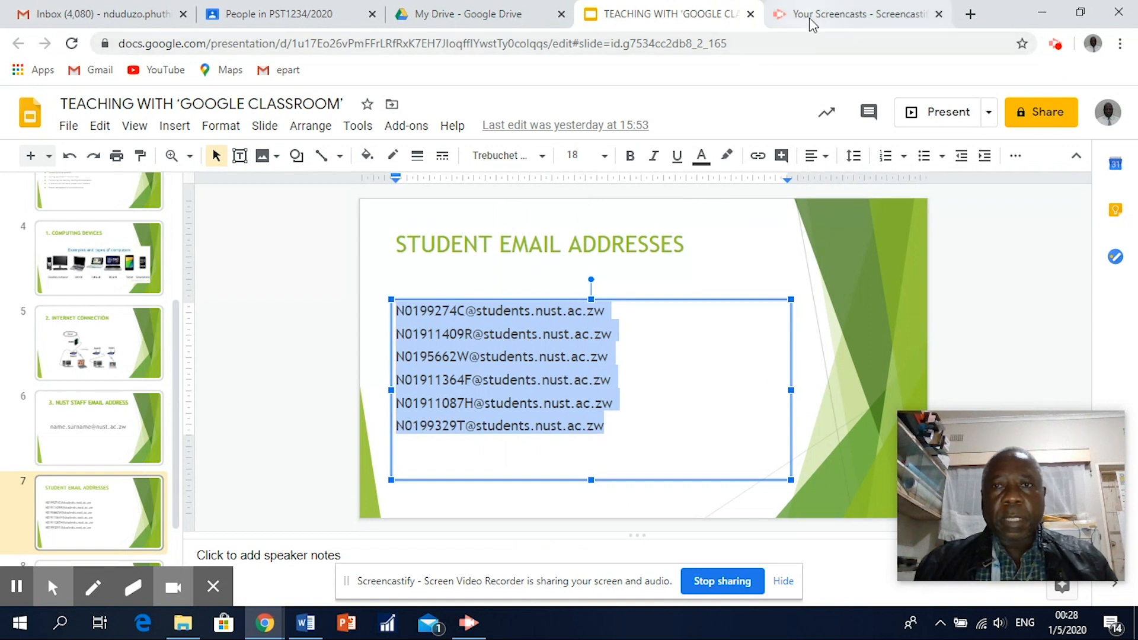
Back in Google Classroom, paste the copied email addresses as recipients of a student invitation and send it.
{"action": "left_click", "coordinate": [276, 17]}
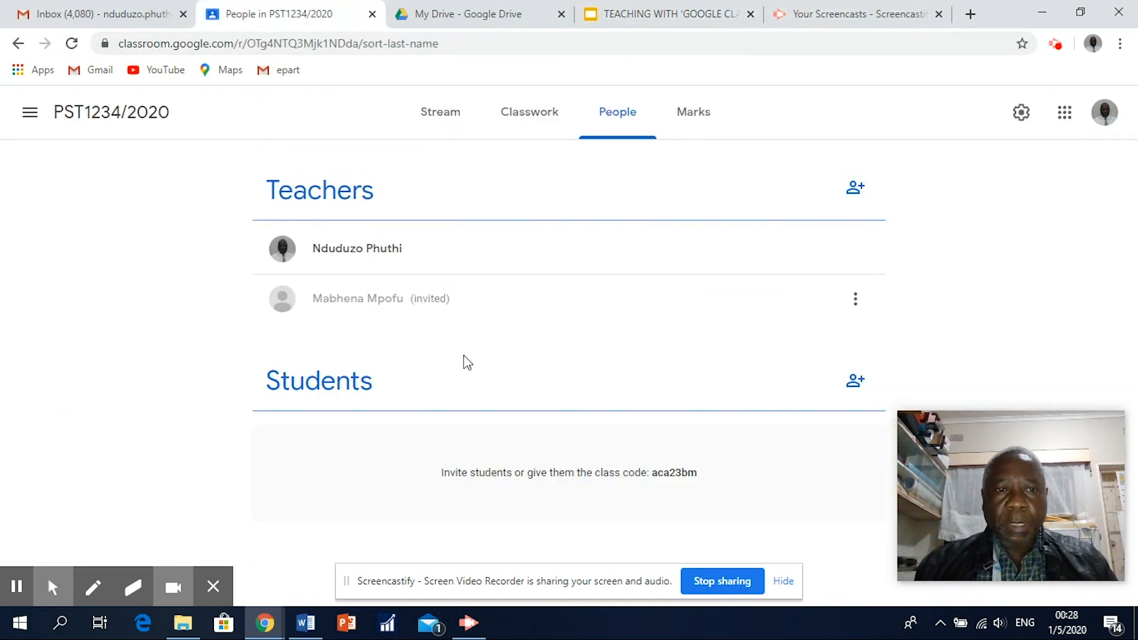
{"action": "left_click", "coordinate": [854, 381]}
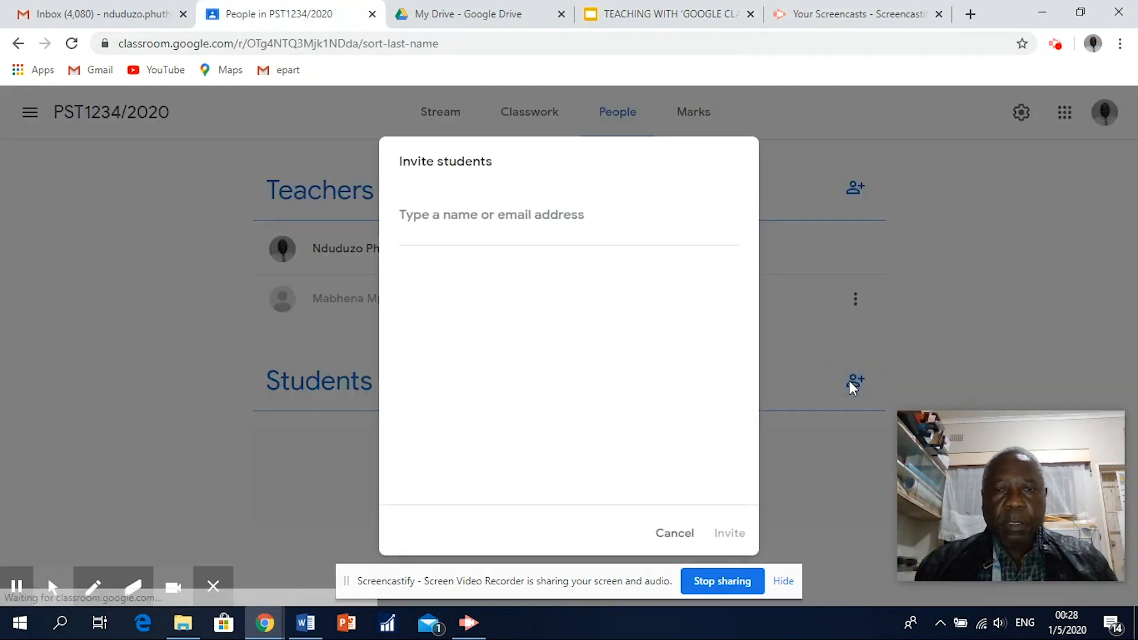
{"action": "right_click", "coordinate": [460, 214]}
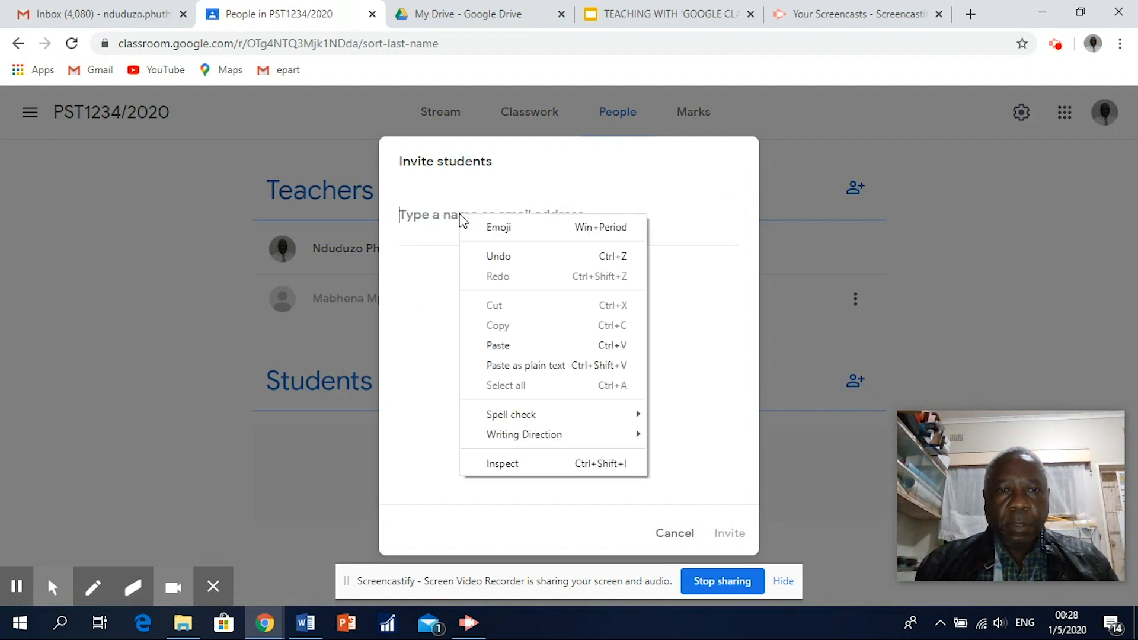
{"action": "left_click", "coordinate": [508, 346]}
{"action": "left_click_drag", "start_coordinate": [532, 217], "coordinate": [525, 217]}
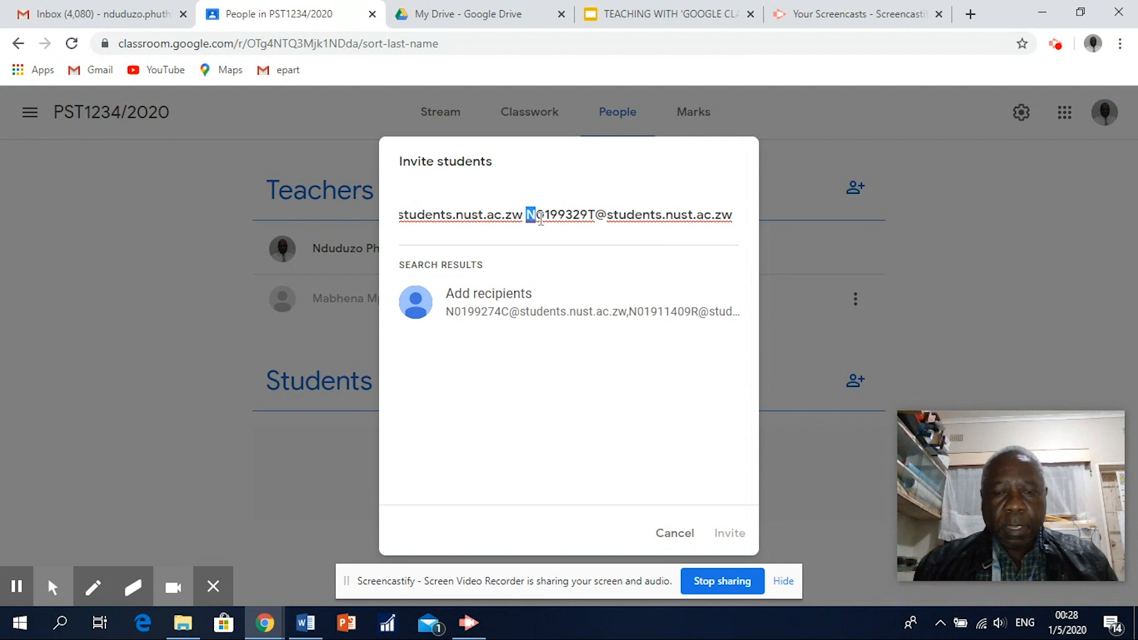
{"action": "key", "text": "Left"}
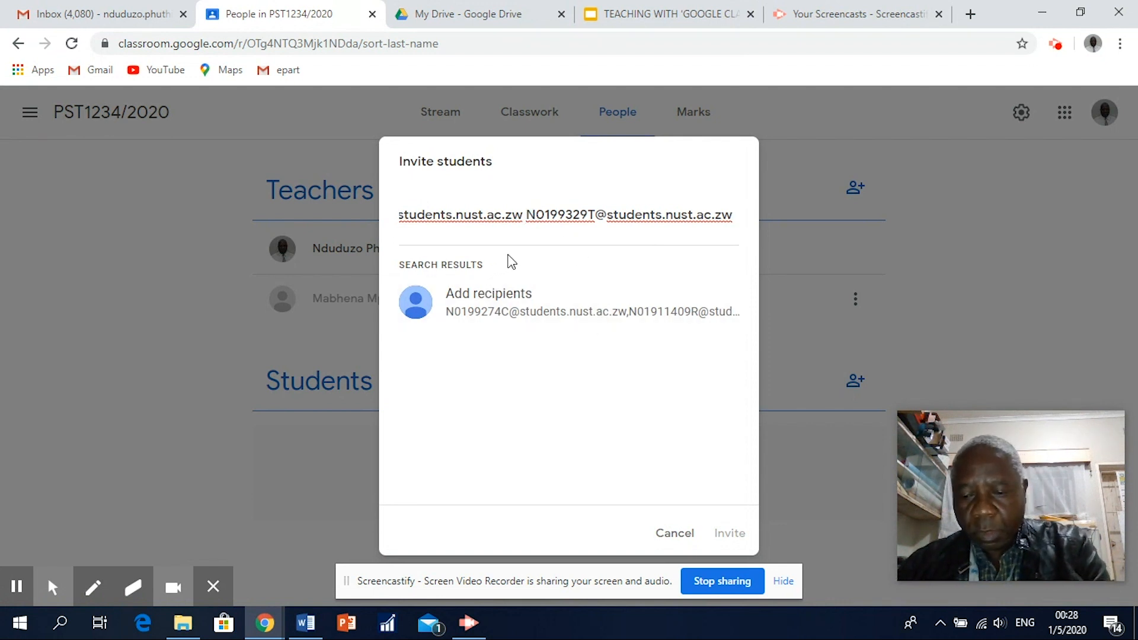
{"action": "key", "text": "Return"}
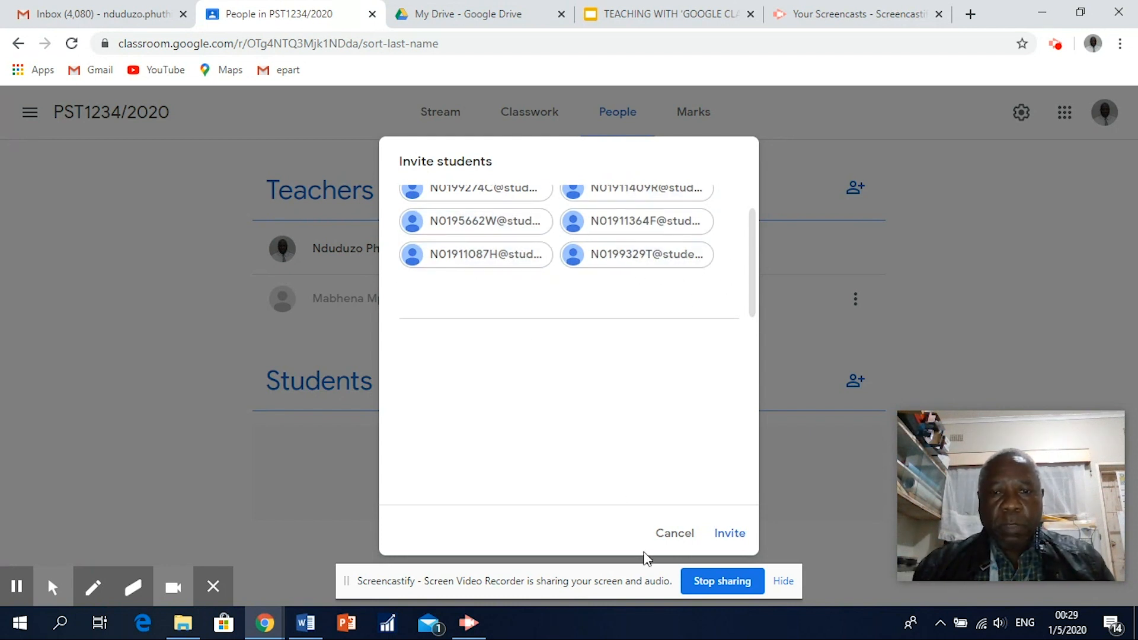
{"action": "left_click", "coordinate": [735, 536]}
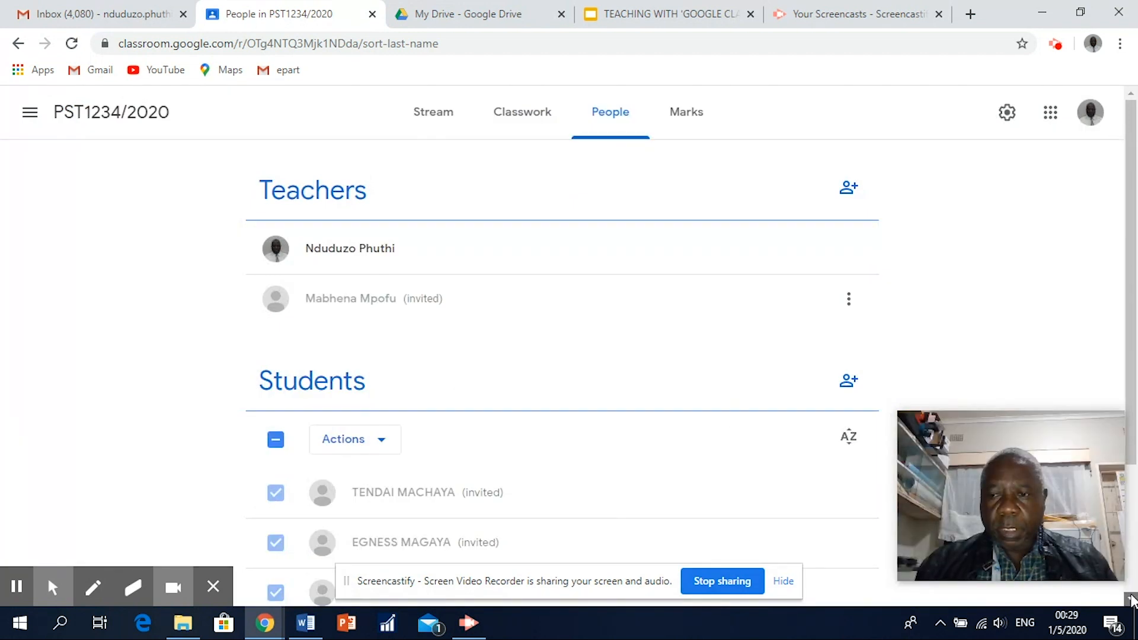
Review the class's invited students, its posted classwork materials and its stream.
{"action": "scroll", "coordinate": [1132, 600], "scroll_direction": "down", "scroll_amount": 3}
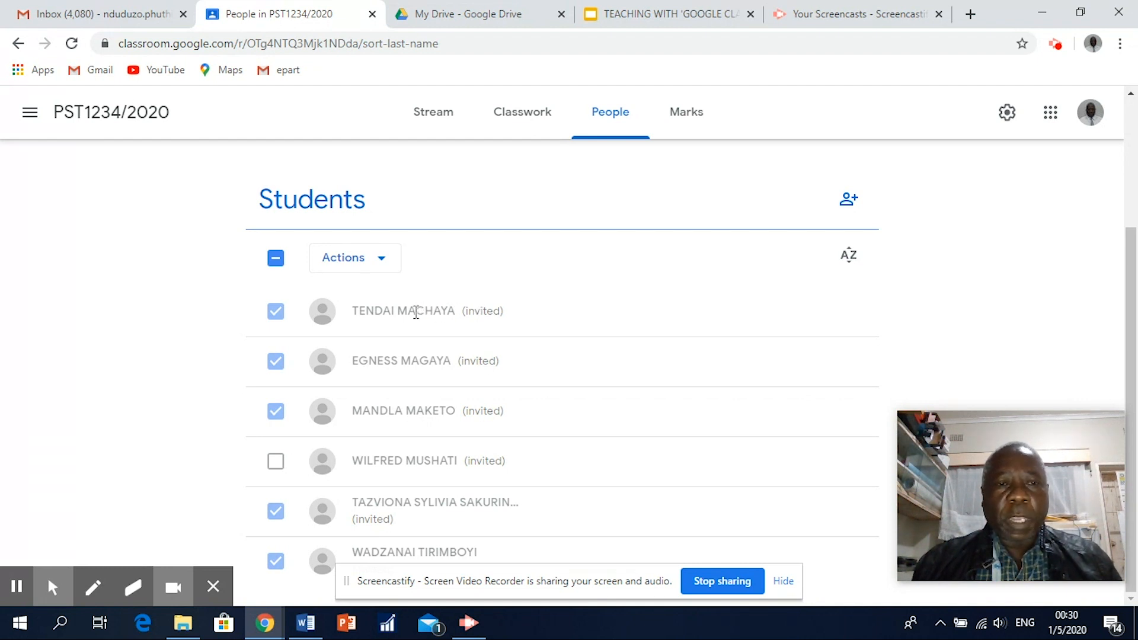
{"action": "left_click", "coordinate": [515, 119]}
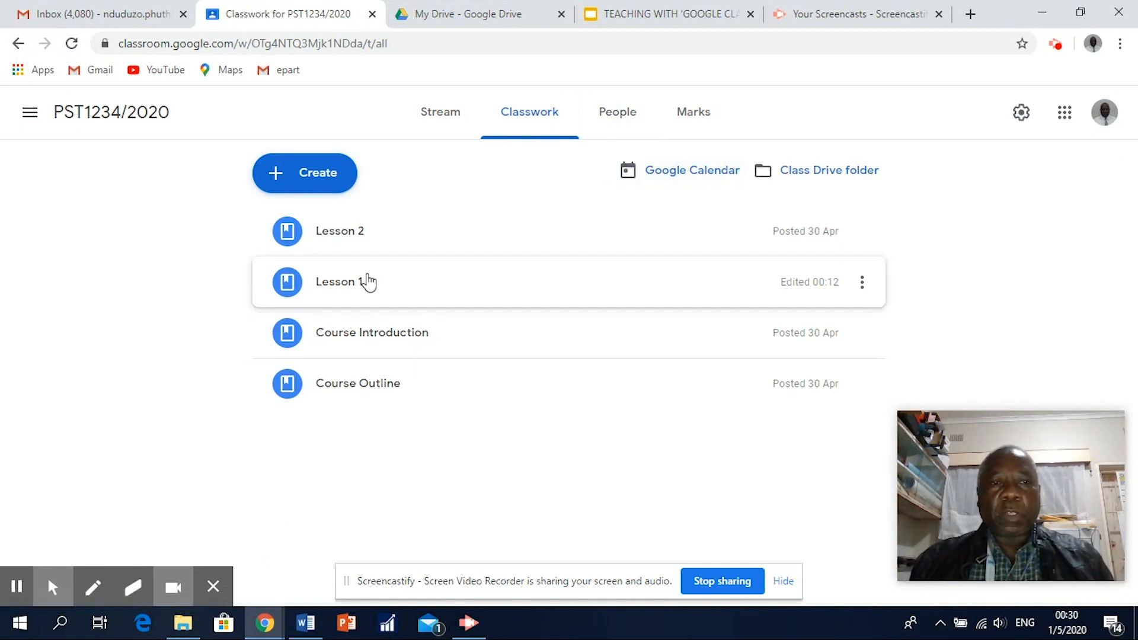
{"action": "left_click", "coordinate": [447, 118]}
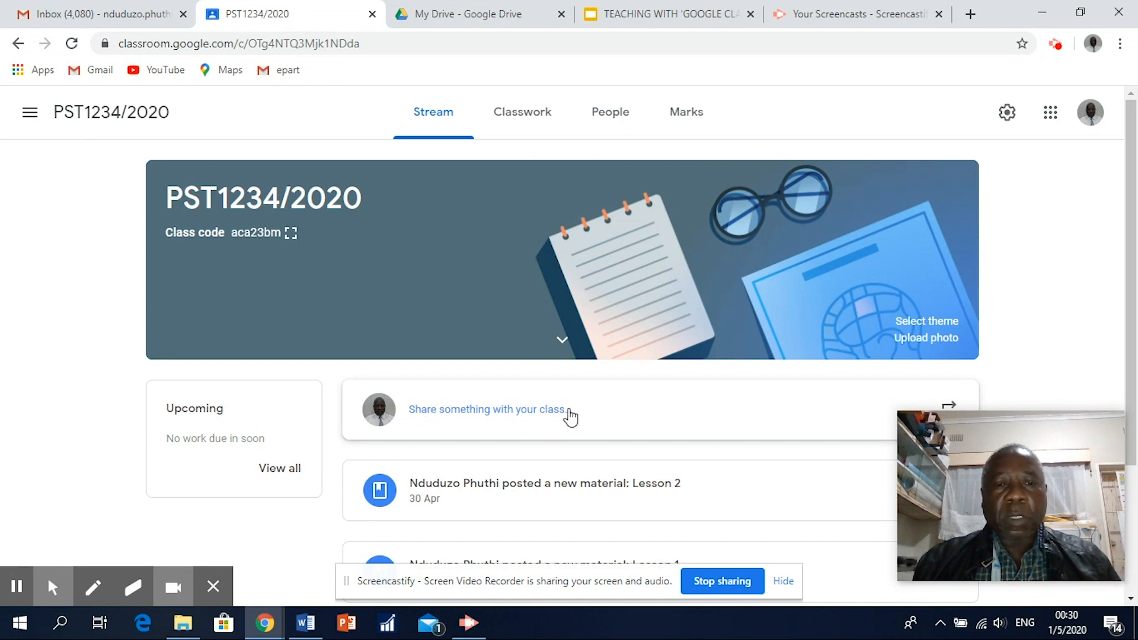
{"action": "left_click", "coordinate": [528, 117]}
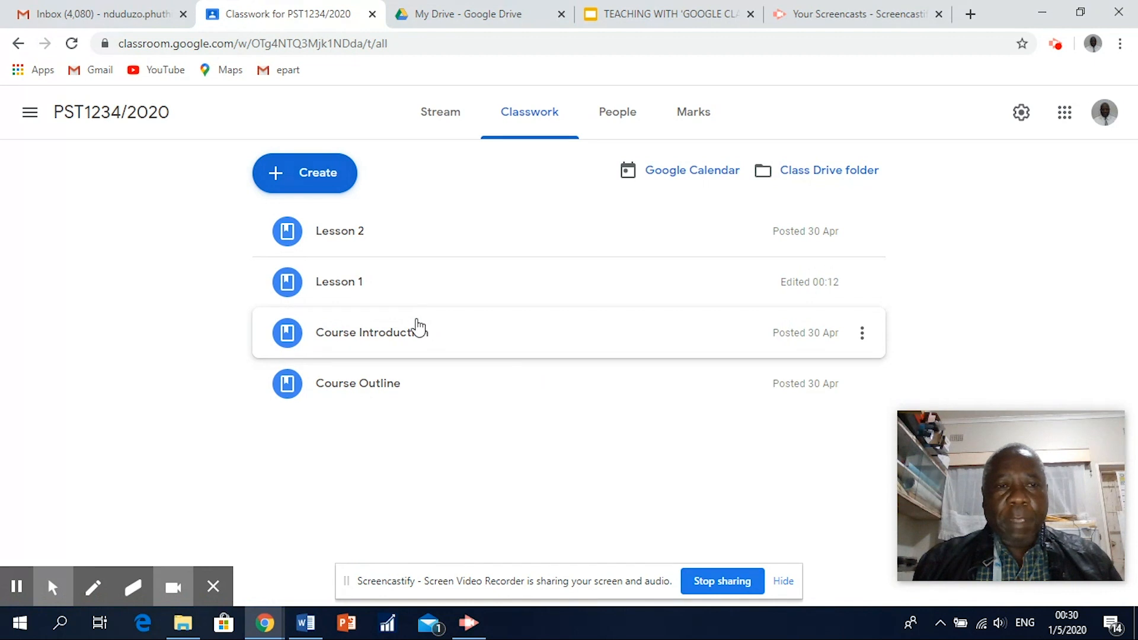